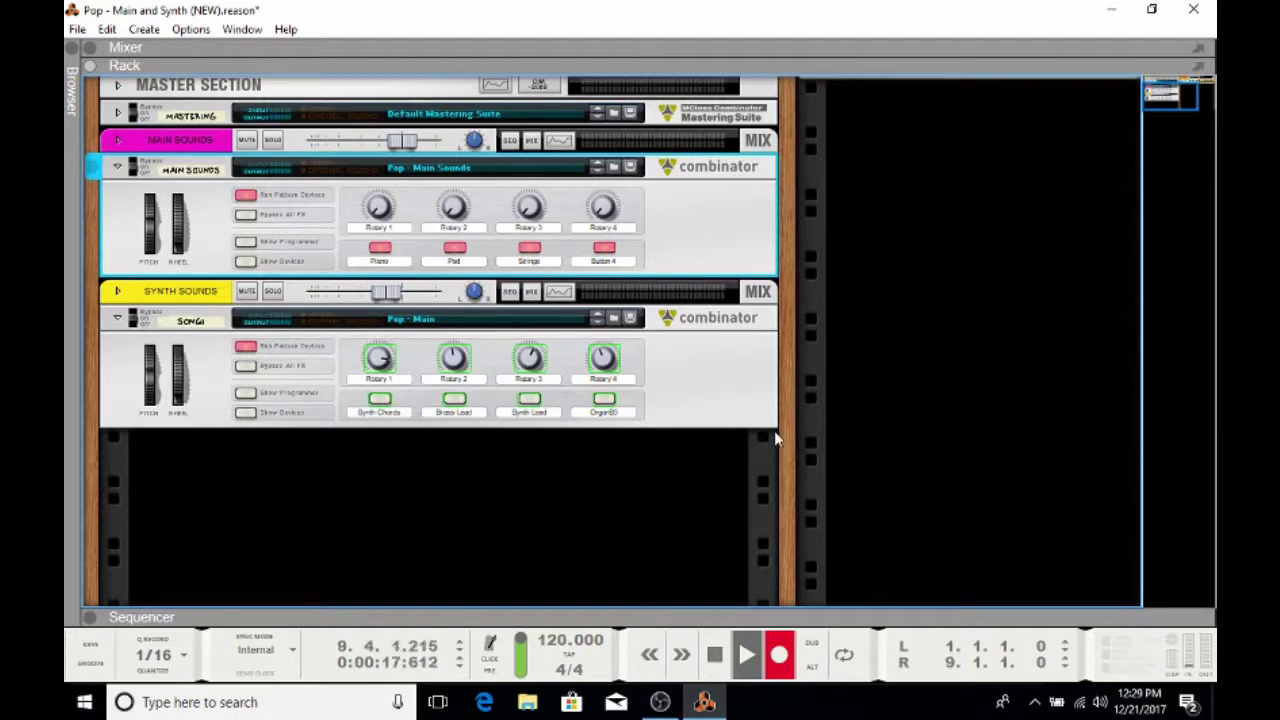
- Open Reason's Preferences from the Edit menu to see the Control Surfaces page
{"action": "left_click", "coordinate": [107, 29]}
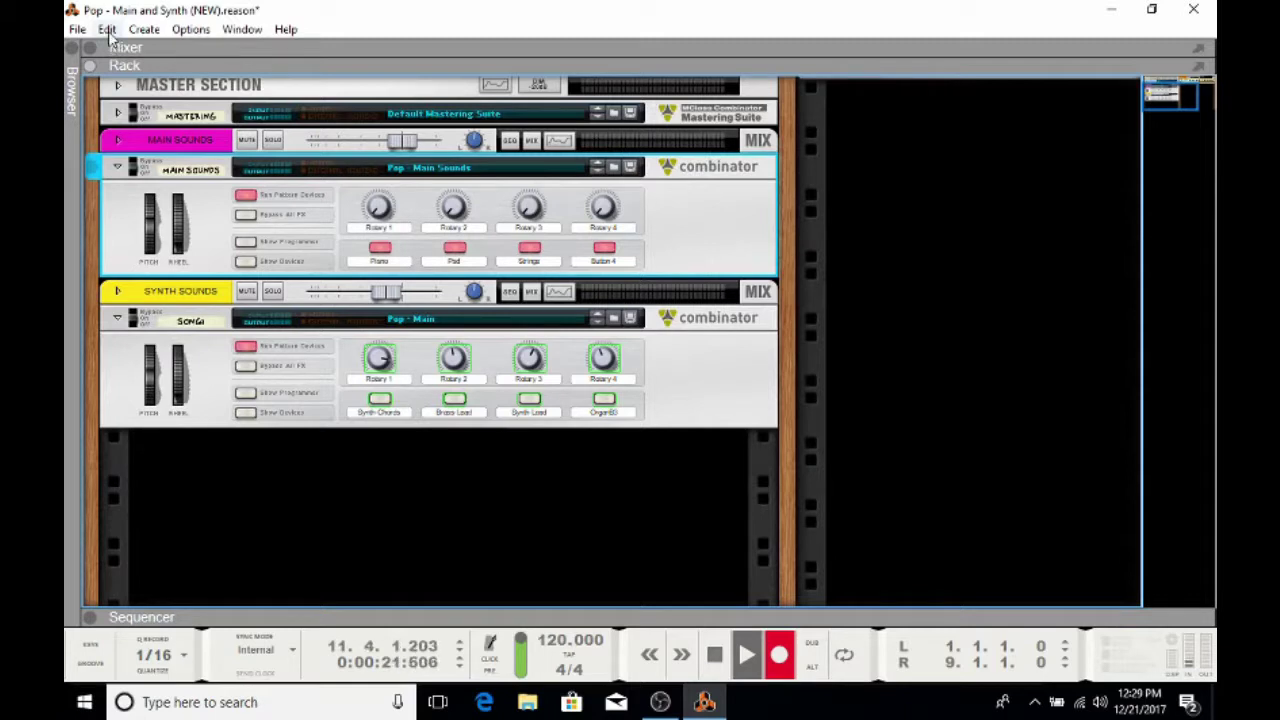
{"action": "left_click", "coordinate": [282, 596]}
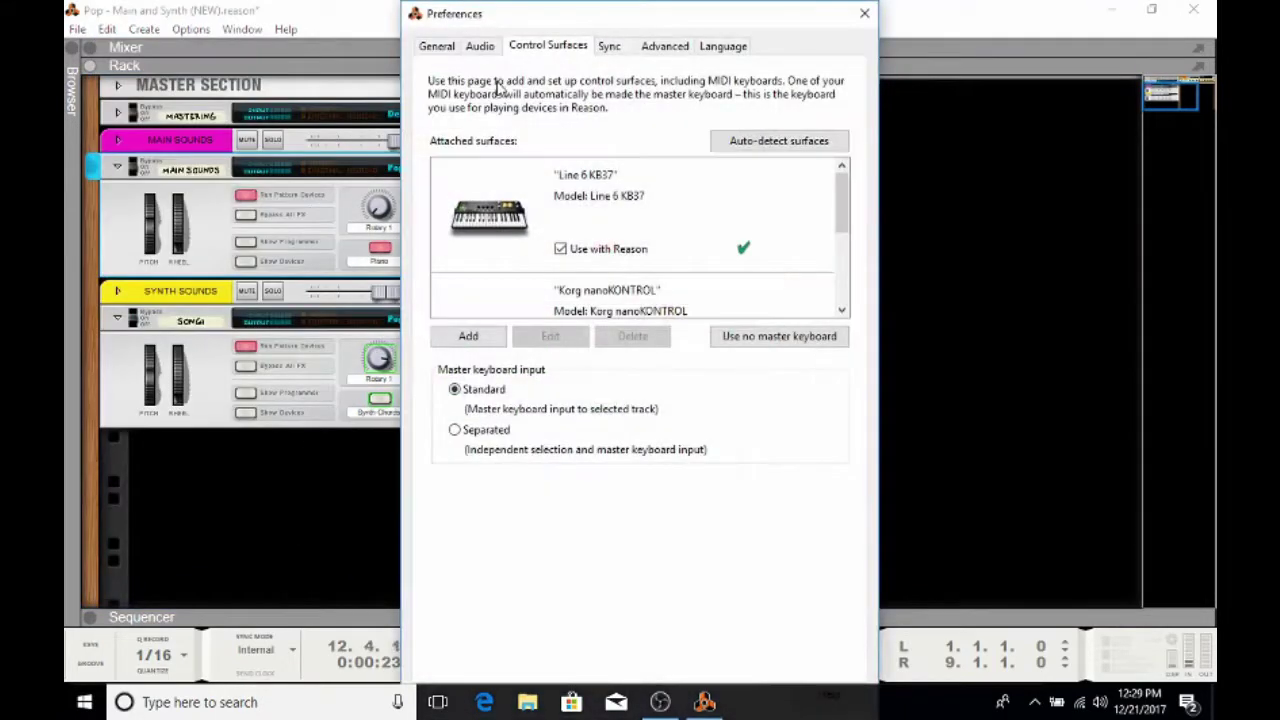
- Scroll the Attached surfaces list and inspect 88key - fastlane, Korg nanoKONTROL and Line 6 KB37
{"action": "left_click_drag", "start_coordinate": [843, 190], "coordinate": [872, 291]}
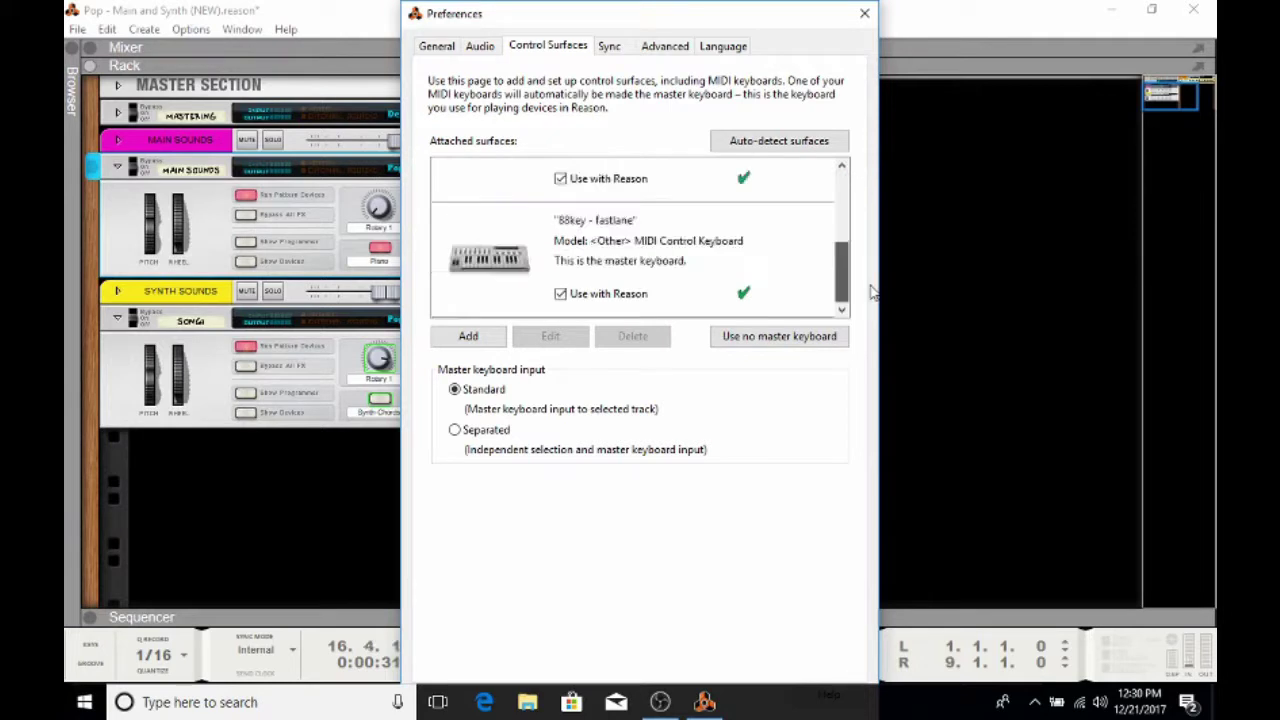
{"action": "left_click", "coordinate": [806, 272]}
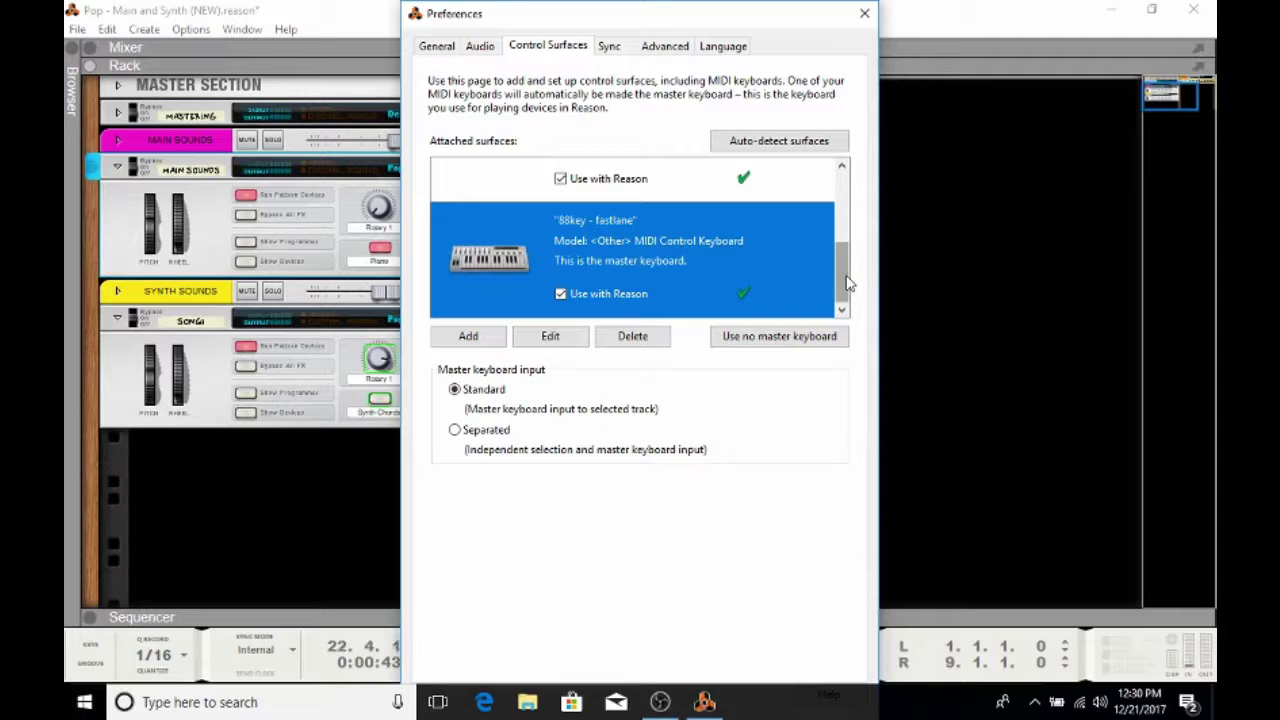
{"action": "mouse_move", "coordinate": [843, 283]}
{"action": "left_mouse_down"}
{"action": "mouse_move", "coordinate": [845, 270]}
{"action": "mouse_move", "coordinate": [845, 298]}
{"action": "left_mouse_up"}
{"action": "left_click_drag", "start_coordinate": [843, 278], "coordinate": [847, 195]}
{"action": "left_click", "coordinate": [774, 214]}
{"action": "left_click", "coordinate": [727, 204]}
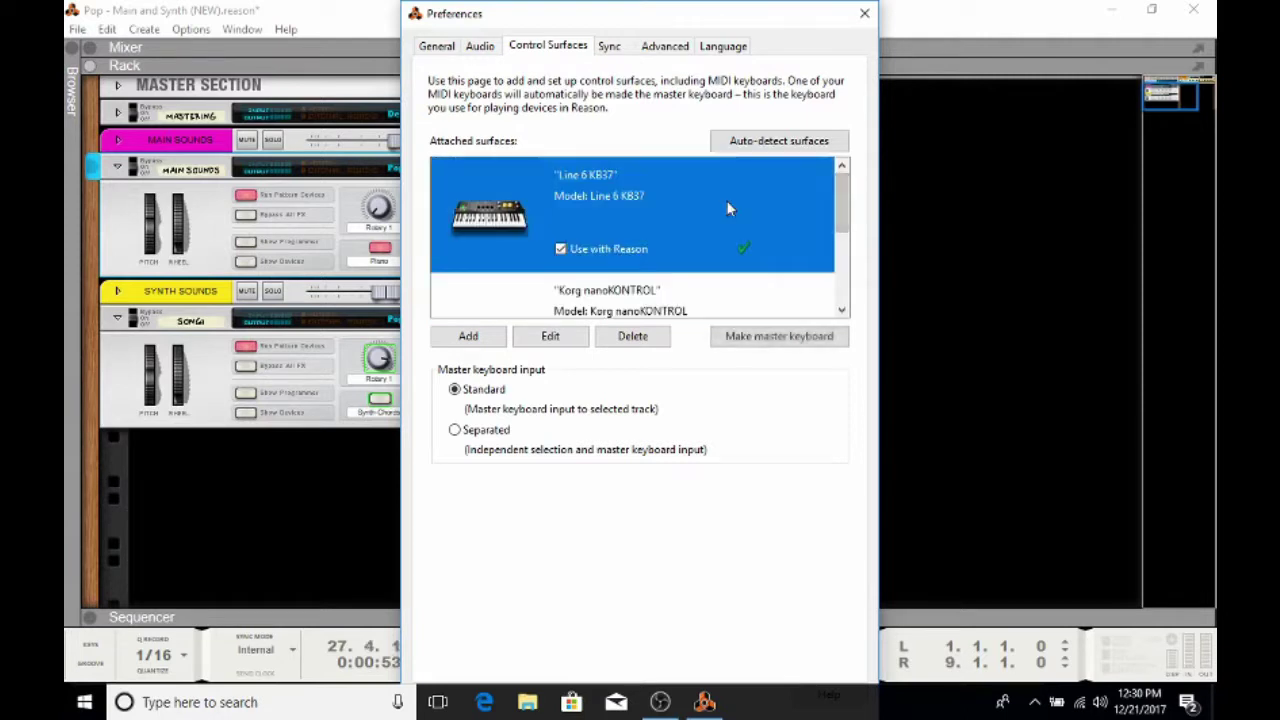
- Reselect the 88key - fastlane master keyboard and close Preferences
{"action": "left_click_drag", "start_coordinate": [841, 212], "coordinate": [858, 290]}
{"action": "left_click", "coordinate": [746, 251]}
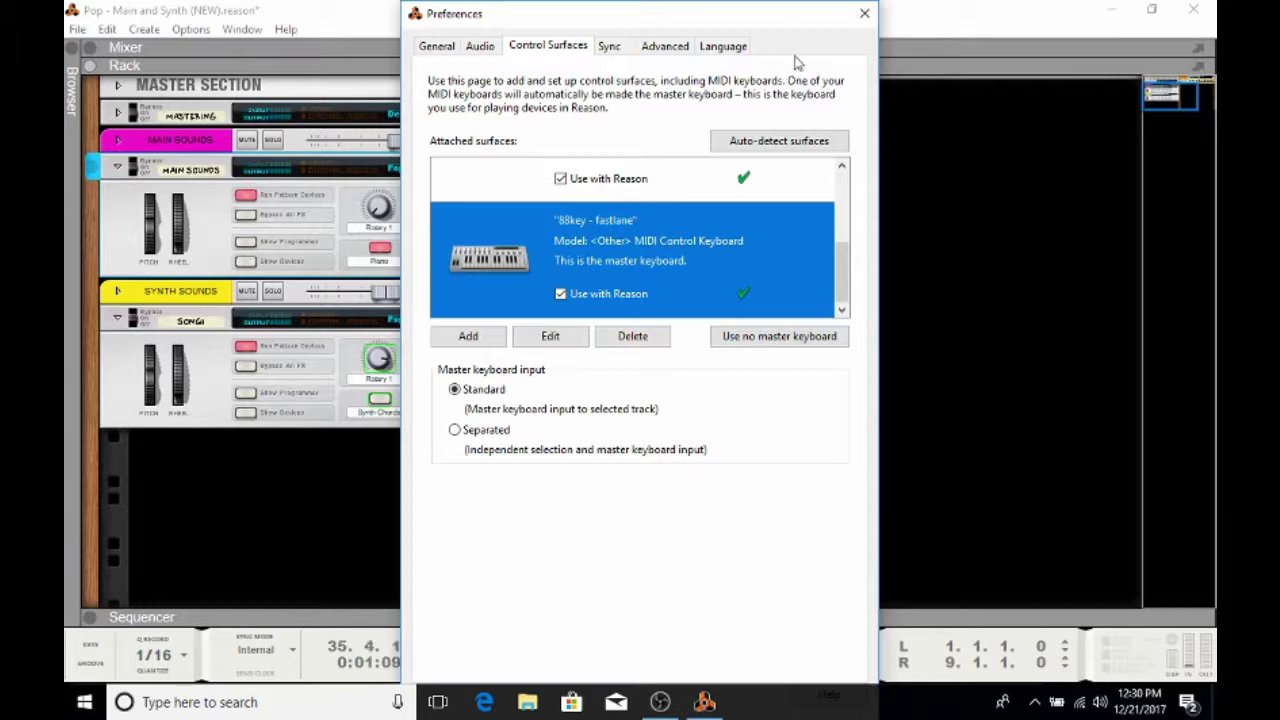
{"action": "left_click", "coordinate": [866, 16]}
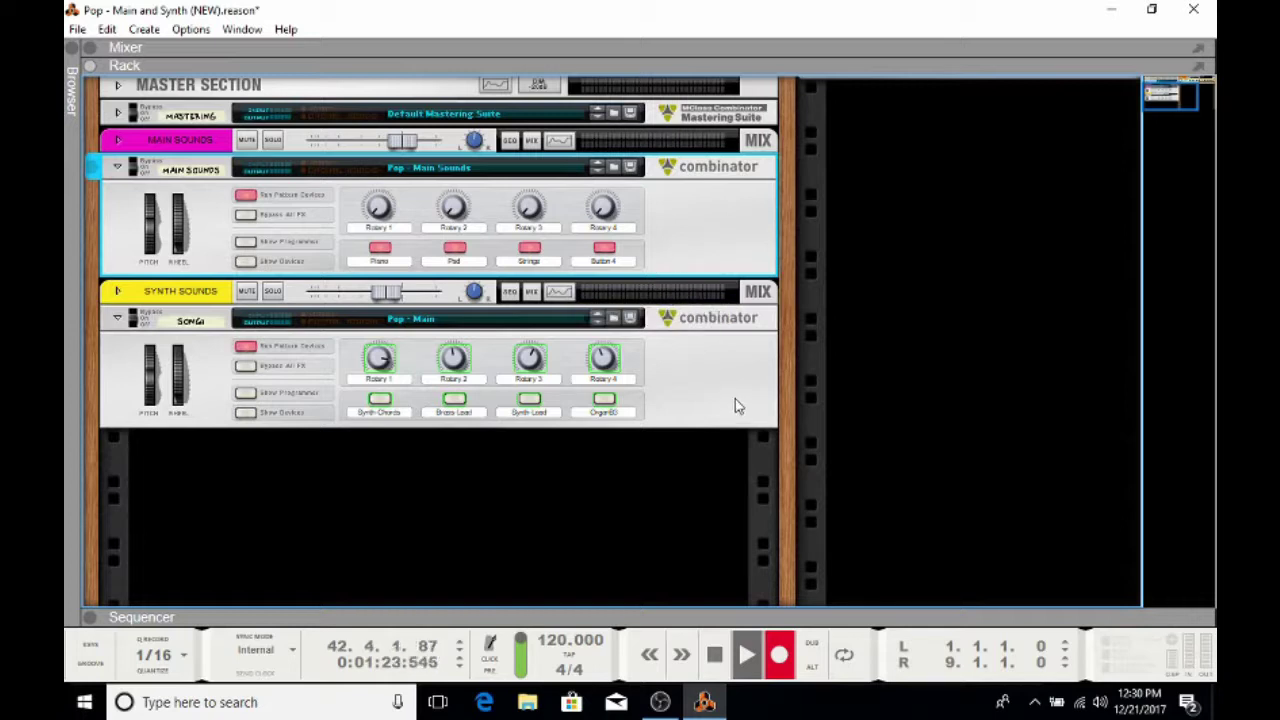
- Switch the keyboard back and forth between Synth Sounds and Main Sounds, ending on Main Sounds
{"action": "left_click", "coordinate": [738, 350]}
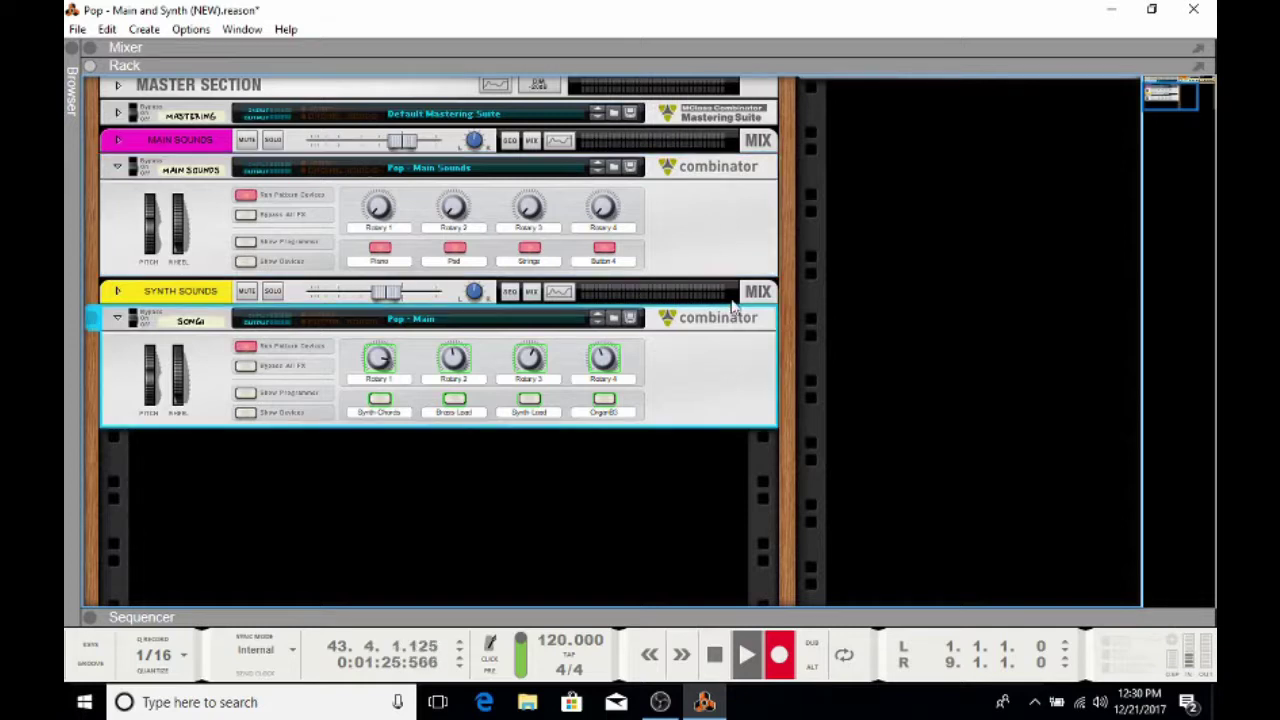
{"action": "left_click", "coordinate": [716, 214]}
{"action": "left_click", "coordinate": [730, 363]}
{"action": "left_click", "coordinate": [719, 250]}
{"action": "left_click", "coordinate": [720, 421]}
{"action": "left_click", "coordinate": [720, 267]}
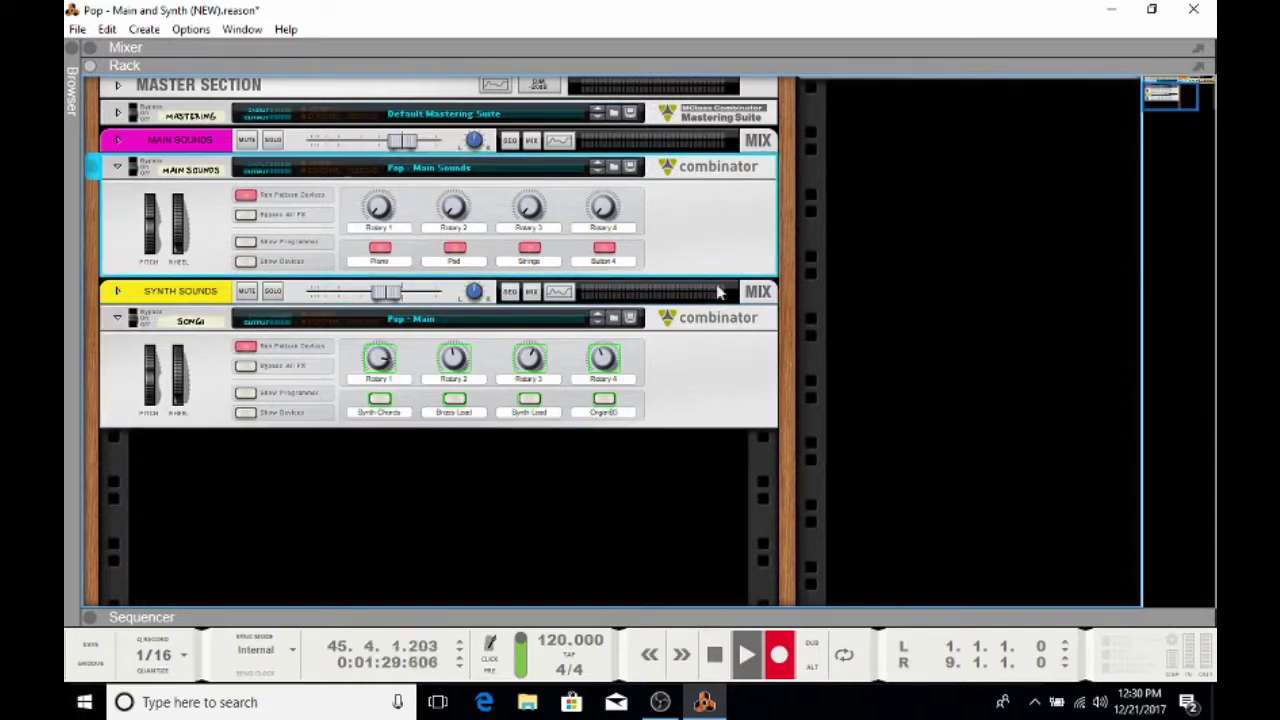
{"action": "left_click", "coordinate": [731, 405]}
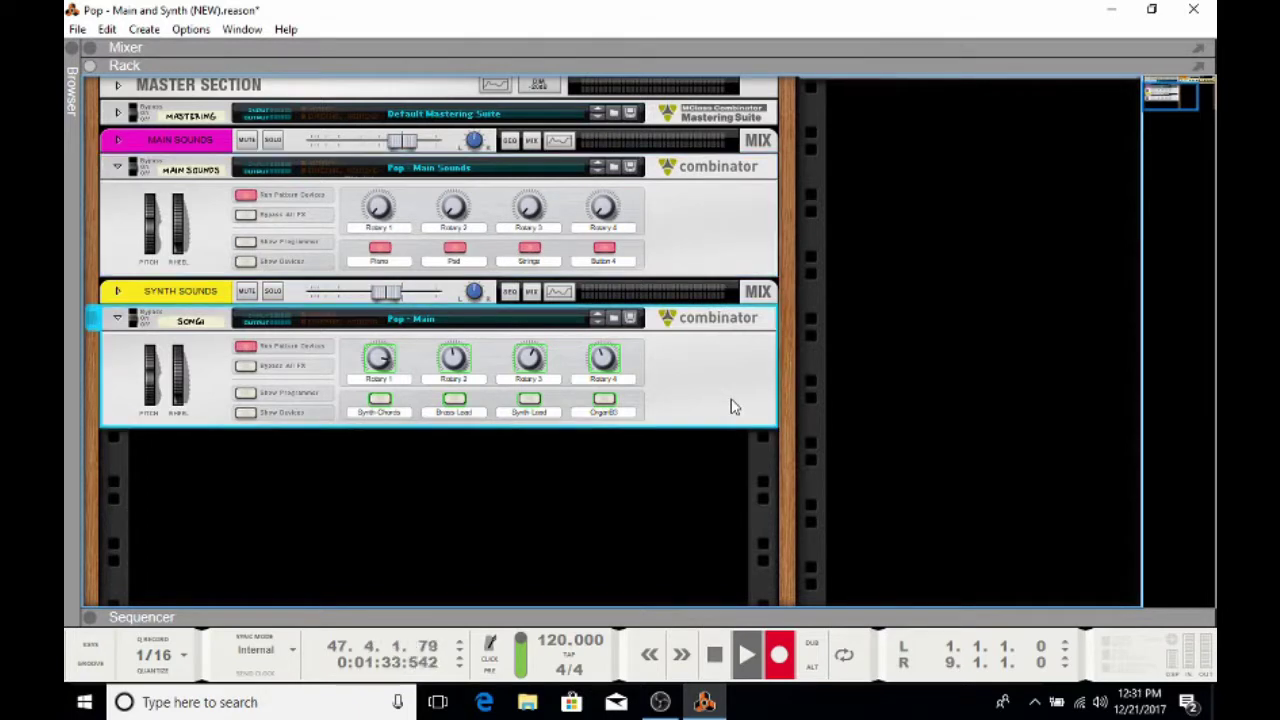
{"action": "left_click", "coordinate": [688, 249]}
{"action": "left_click", "coordinate": [685, 351]}
{"action": "left_click", "coordinate": [677, 240]}
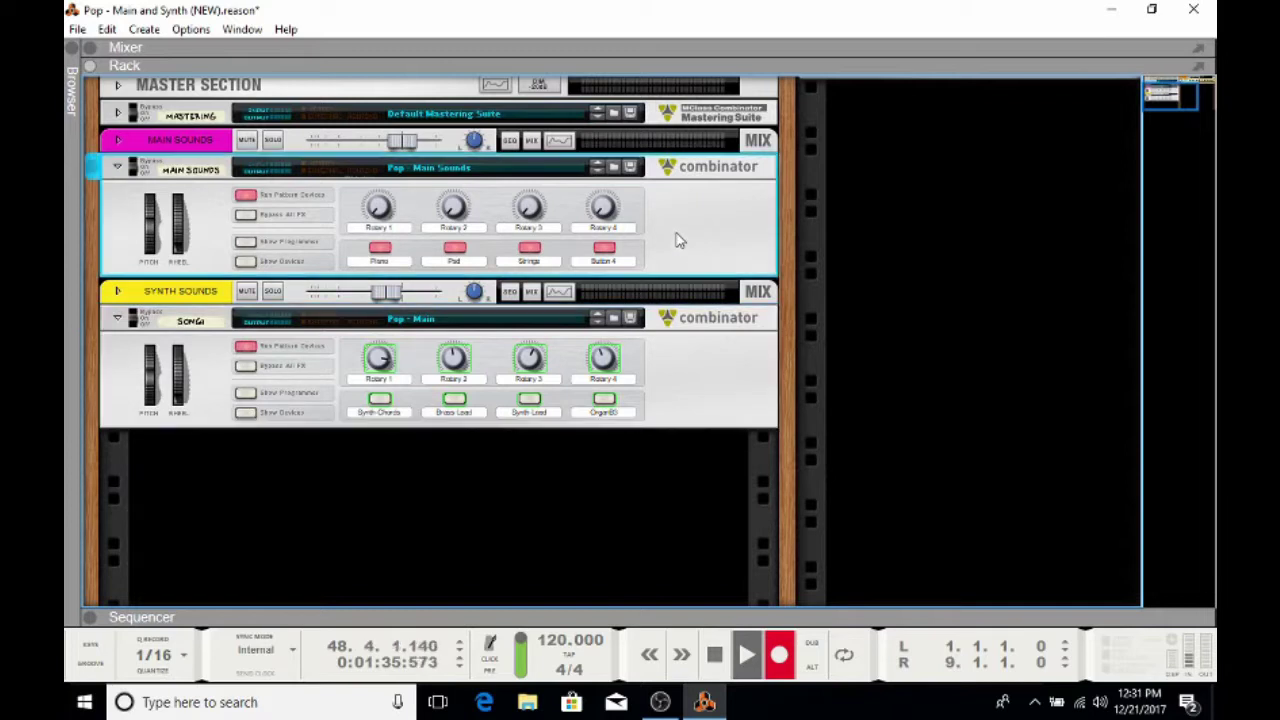
{"action": "left_click", "coordinate": [692, 378]}
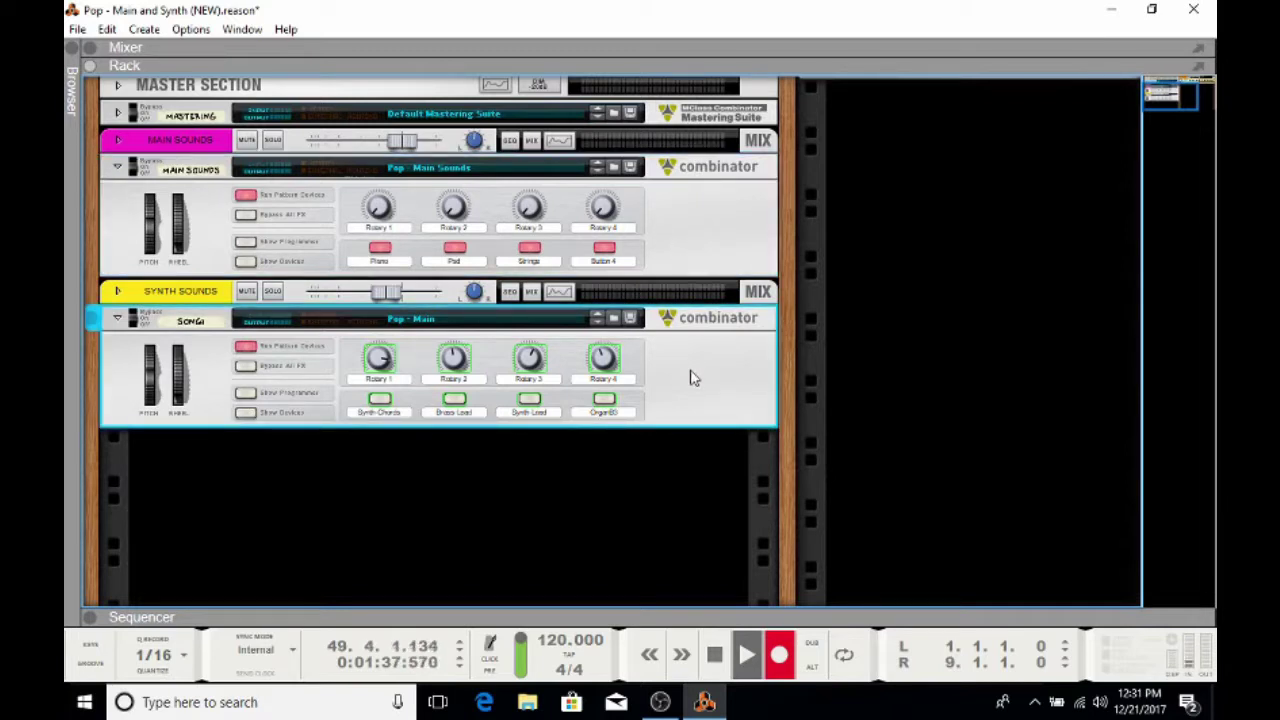
{"action": "left_click", "coordinate": [688, 237]}
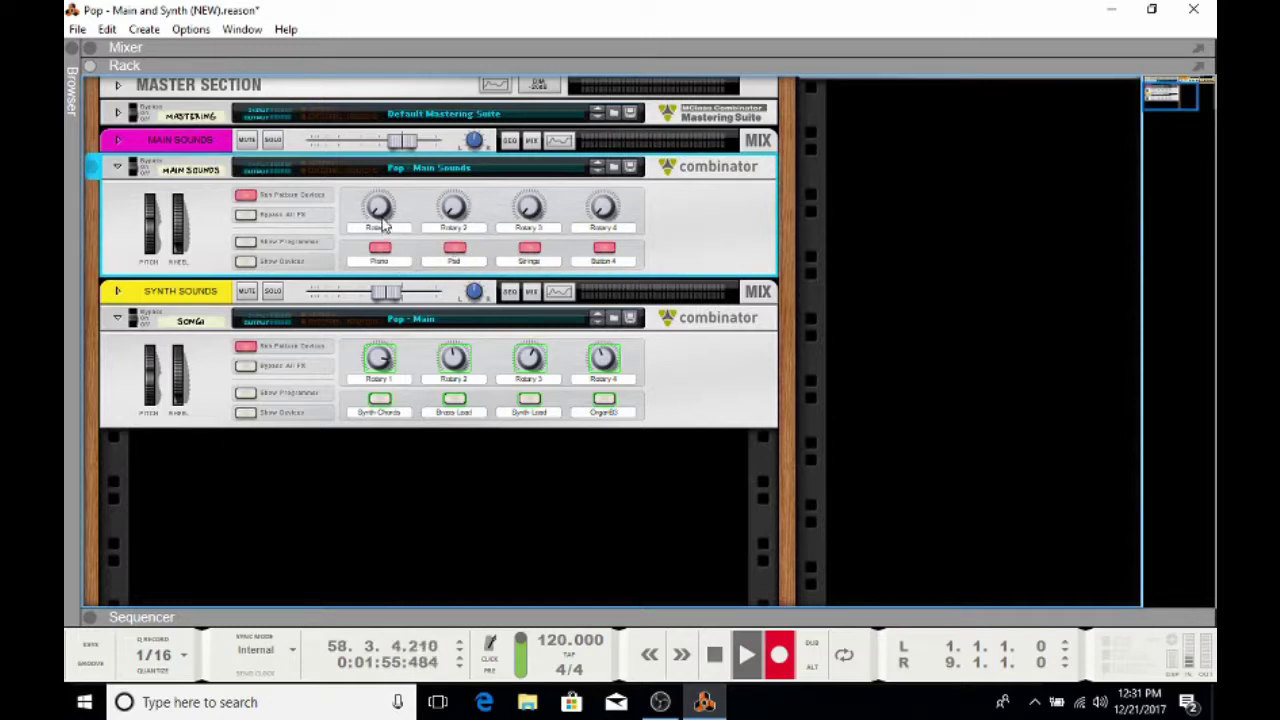
- Try the Synth Sounds buttons, turning Synth Chords off and Brass Lead on and off
{"action": "mouse_move", "coordinate": [385, 228]}
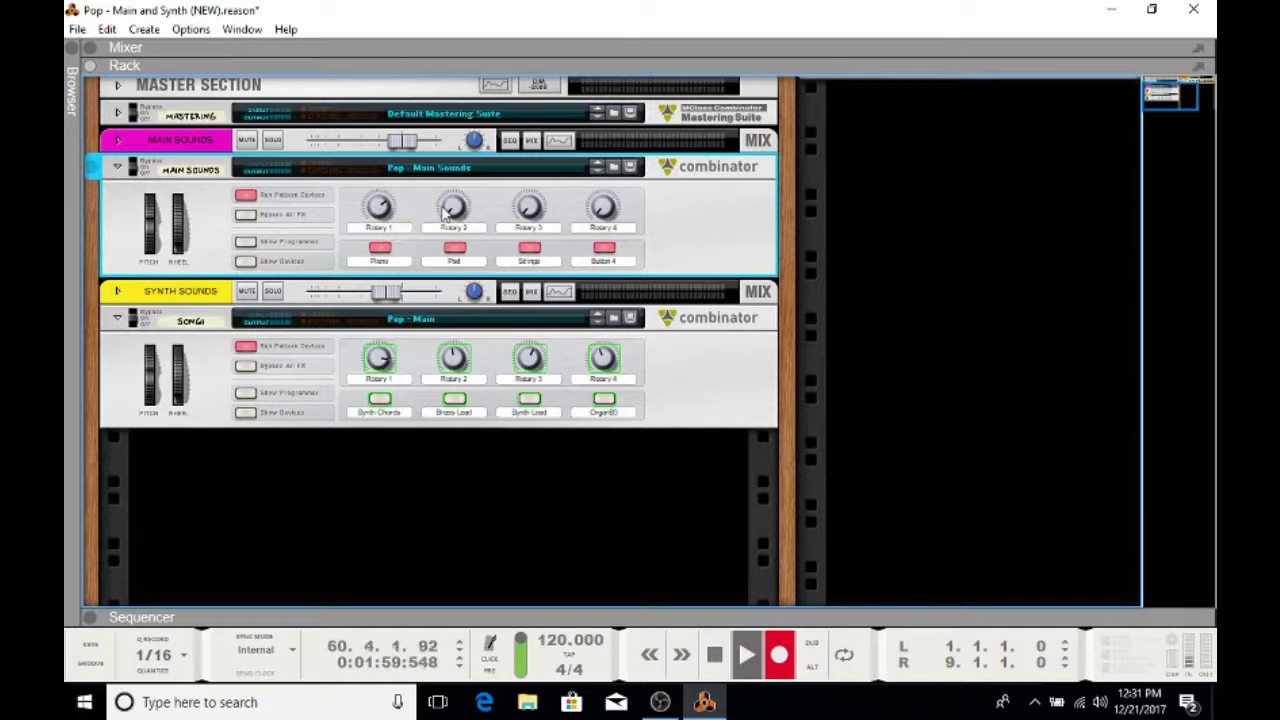
{"action": "mouse_move", "coordinate": [455, 207]}
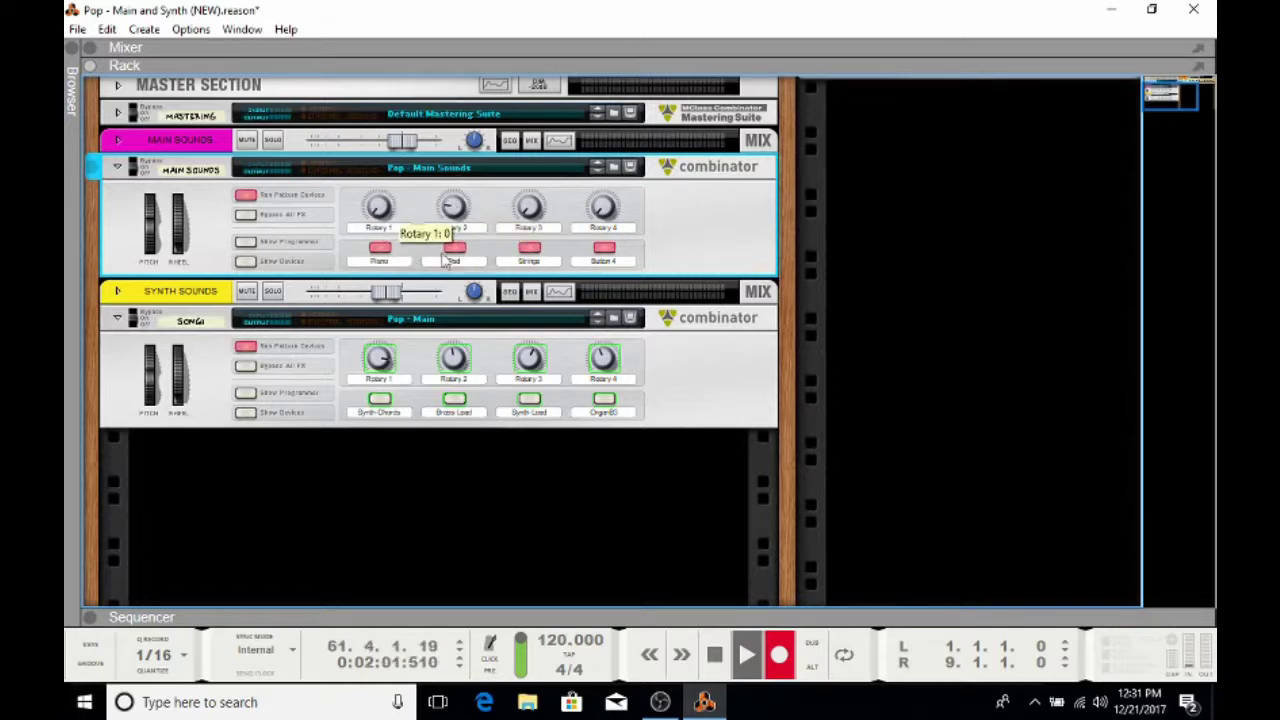
{"action": "mouse_move", "coordinate": [415, 296]}
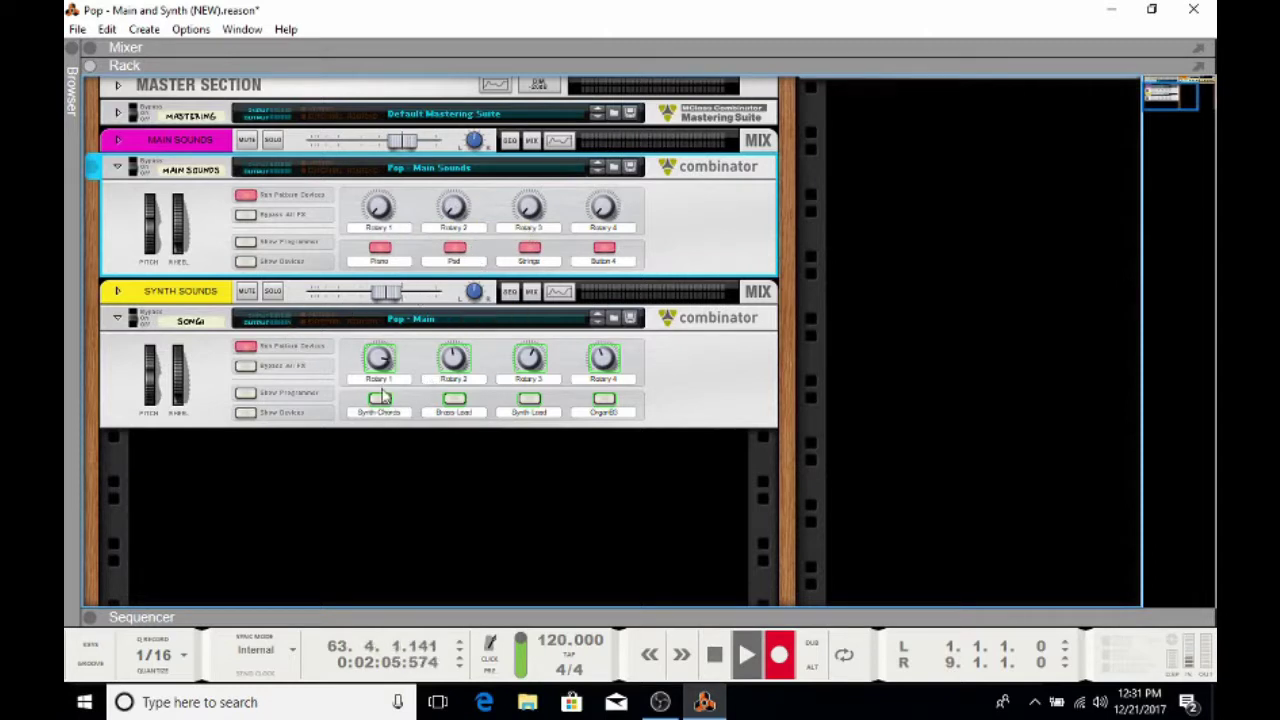
{"action": "left_click", "coordinate": [381, 400]}
{"action": "left_click", "coordinate": [453, 400]}
{"action": "left_click", "coordinate": [453, 400]}
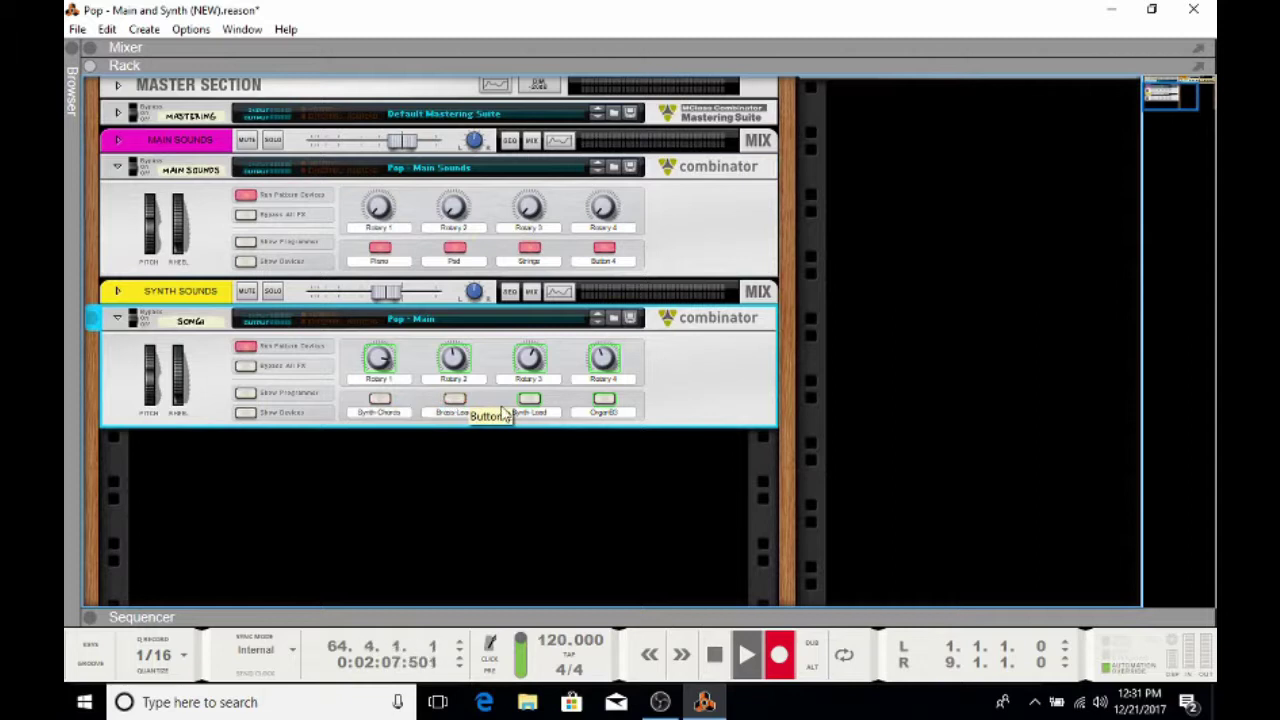
{"action": "left_click", "coordinate": [529, 400]}
{"action": "left_click", "coordinate": [529, 400]}
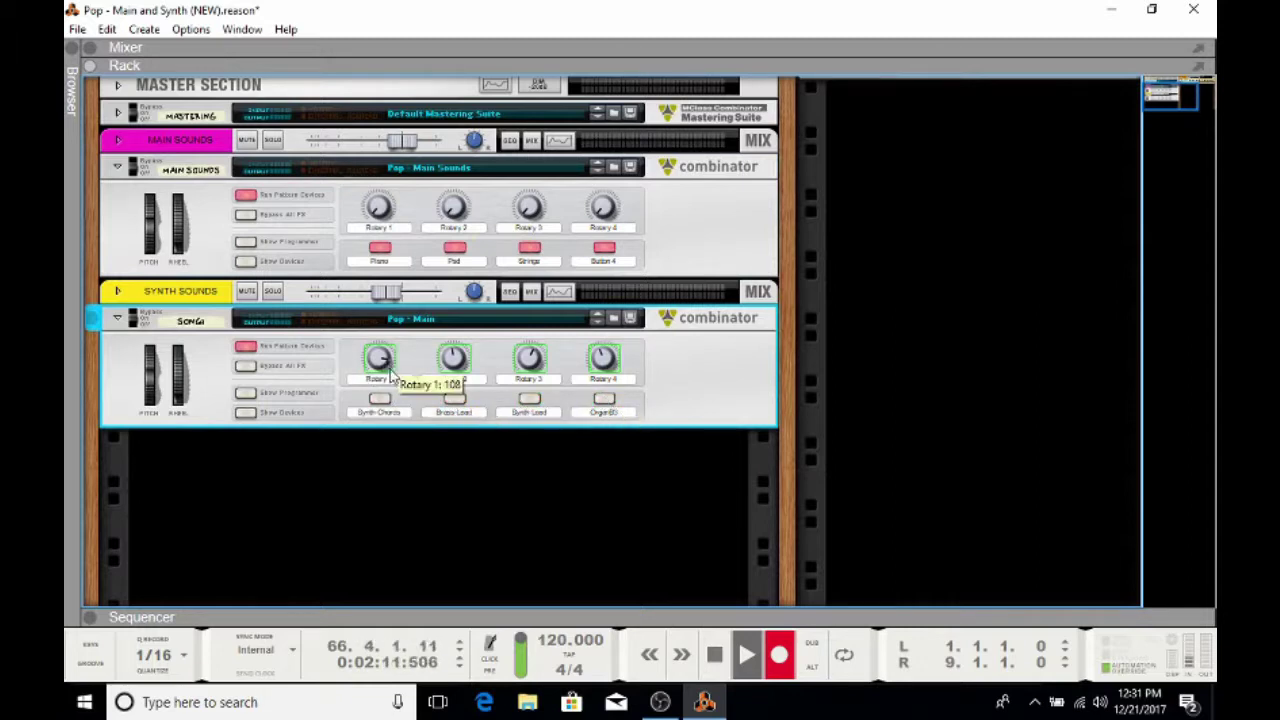
- Turn Synth Chords and Synth Lead on, then off, and return the keyboard to Main Sounds
{"action": "left_click", "coordinate": [379, 399]}
{"action": "left_click", "coordinate": [529, 399]}
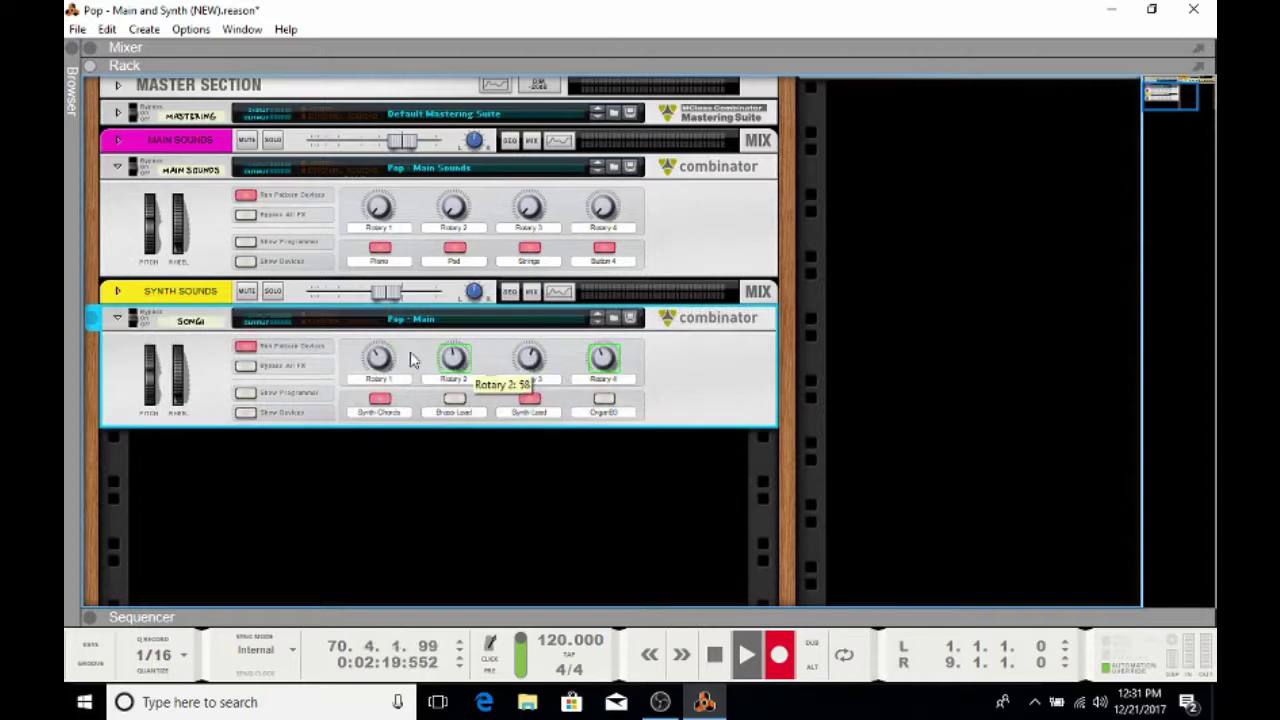
{"action": "left_click", "coordinate": [376, 402]}
{"action": "left_click", "coordinate": [529, 401]}
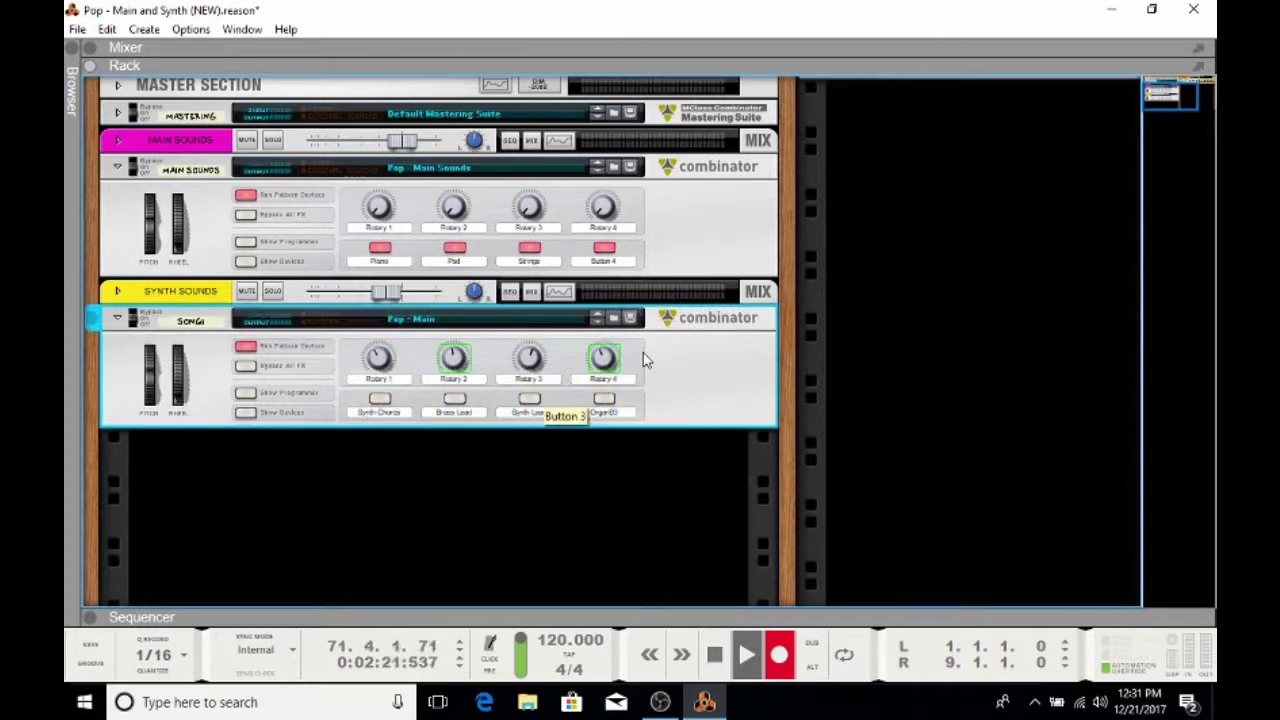
{"action": "left_click", "coordinate": [686, 251]}
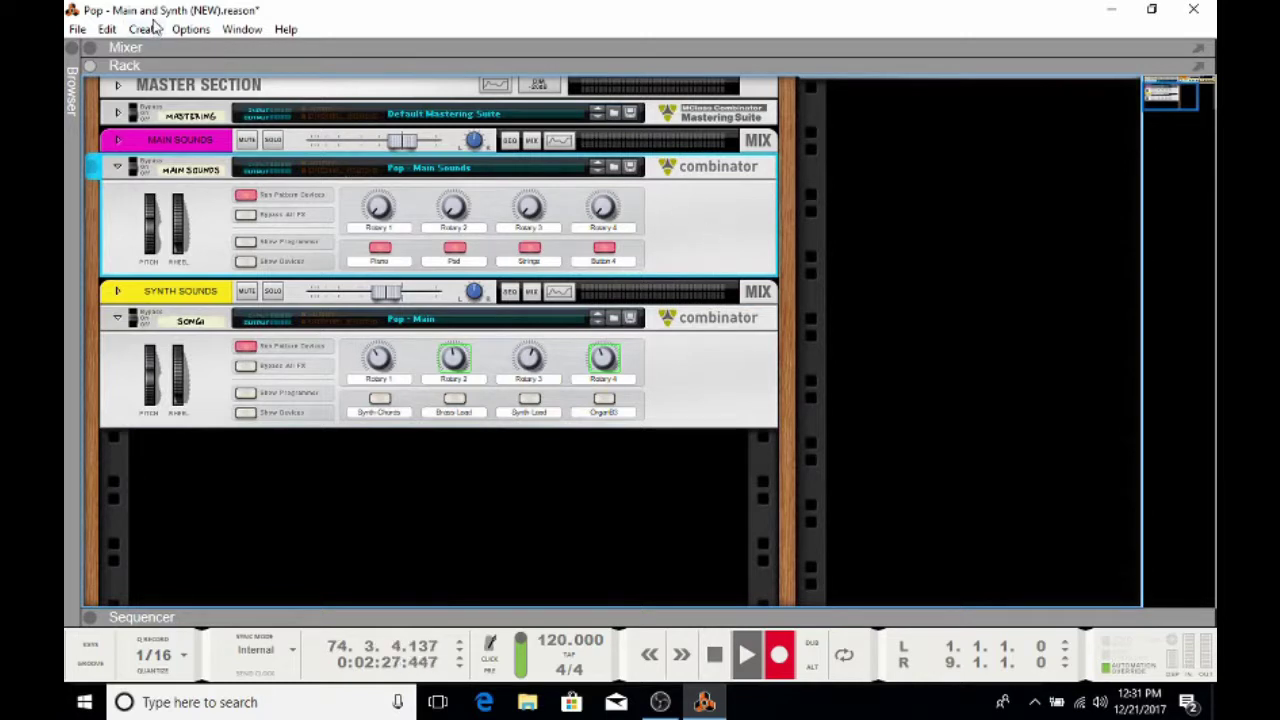
{"action": "right_click", "coordinate": [727, 237]}
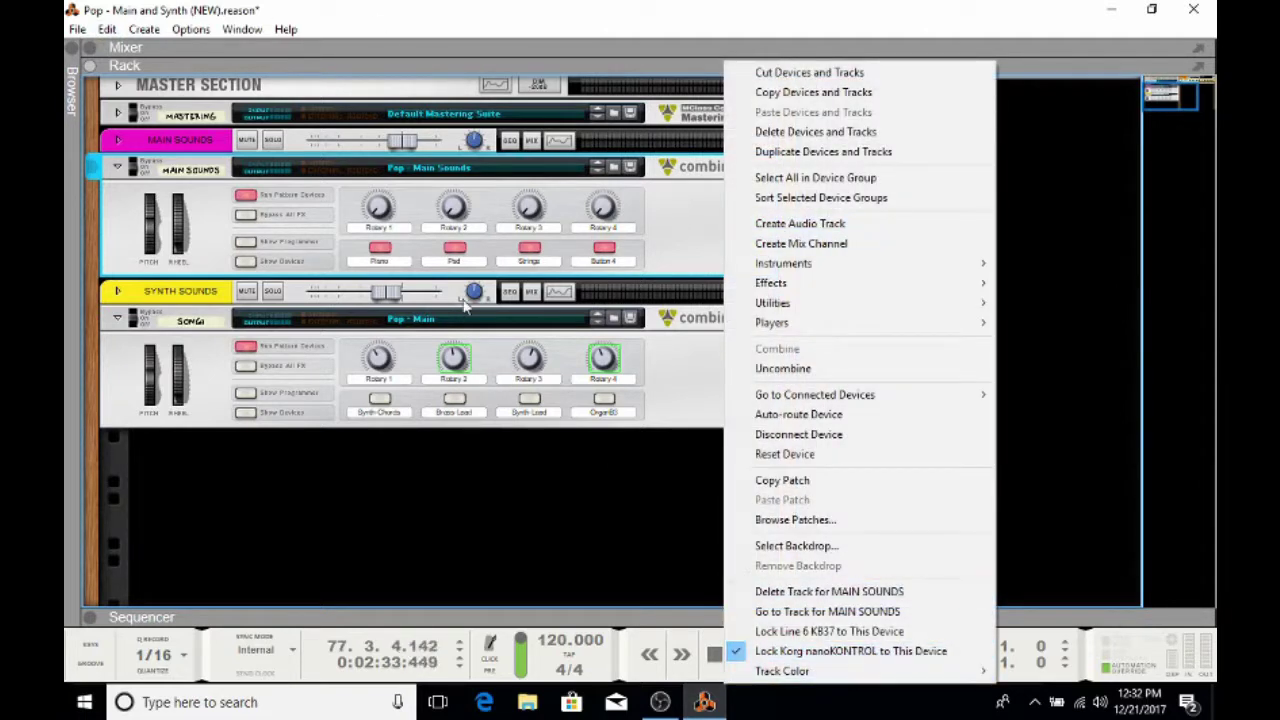
{"action": "left_click", "coordinate": [667, 216]}
{"action": "left_click", "coordinate": [692, 379]}
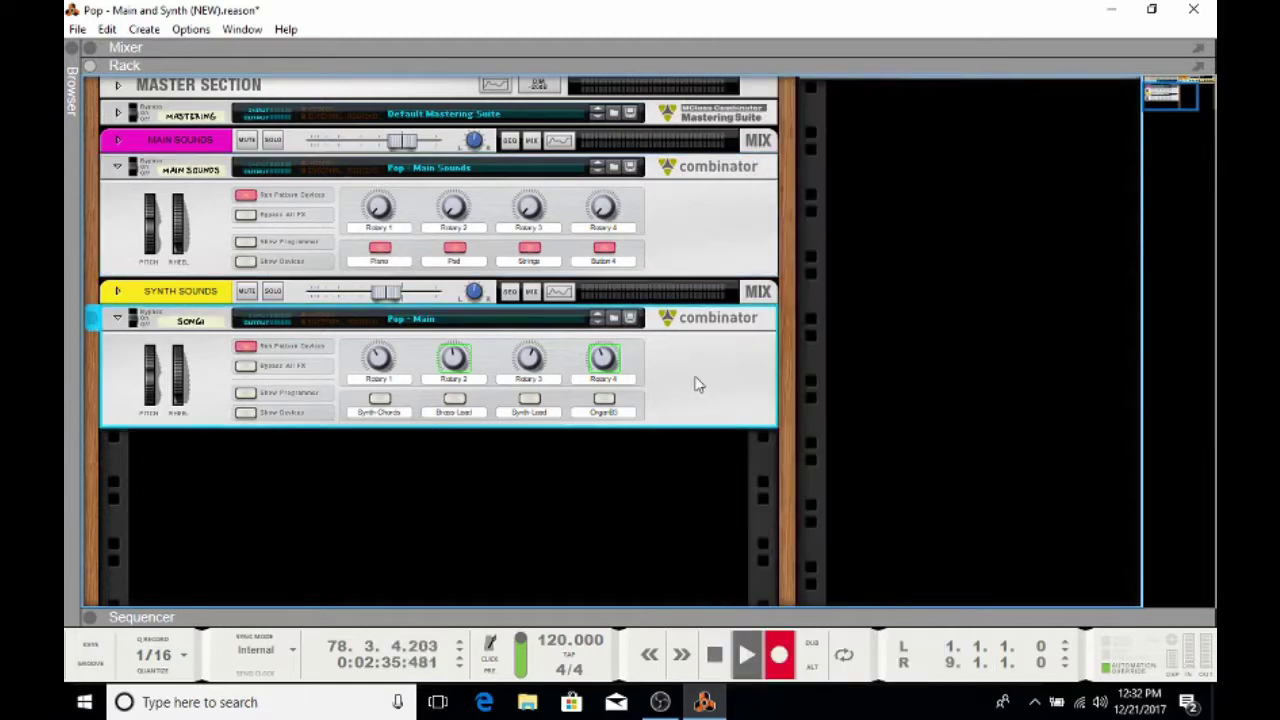
{"action": "right_click", "coordinate": [698, 385]}
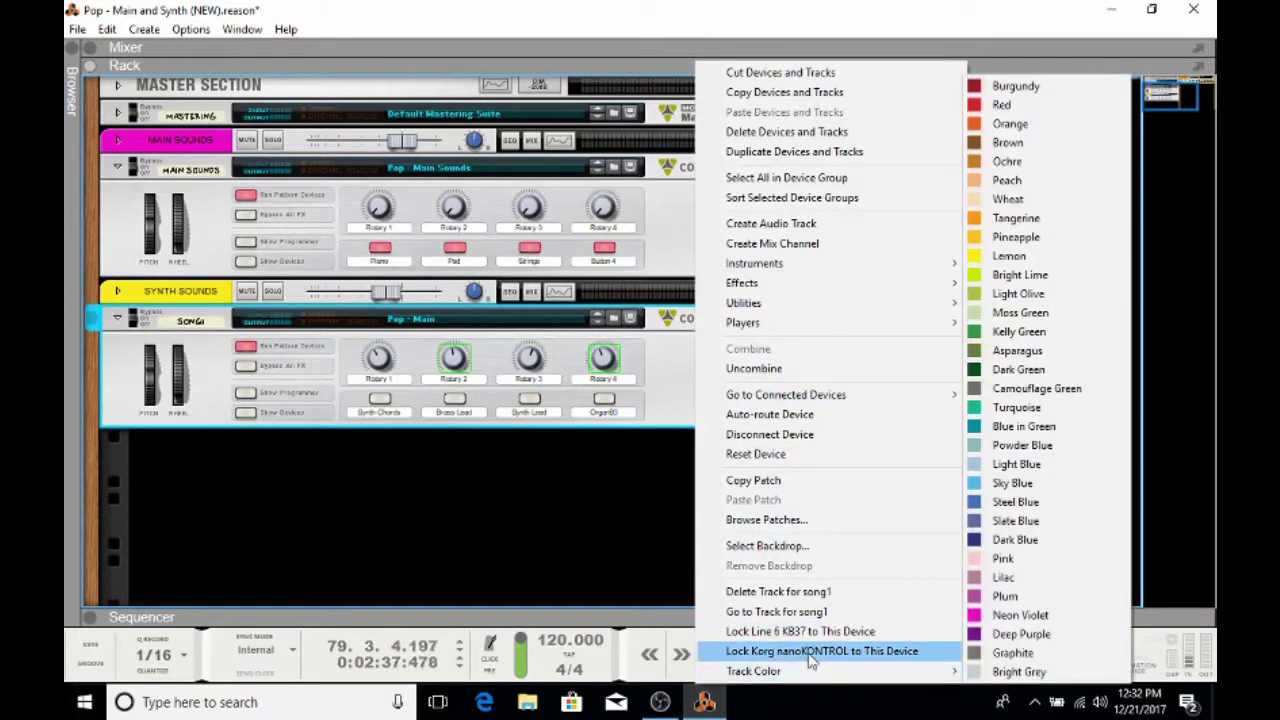
{"action": "left_click", "coordinate": [800, 632]}
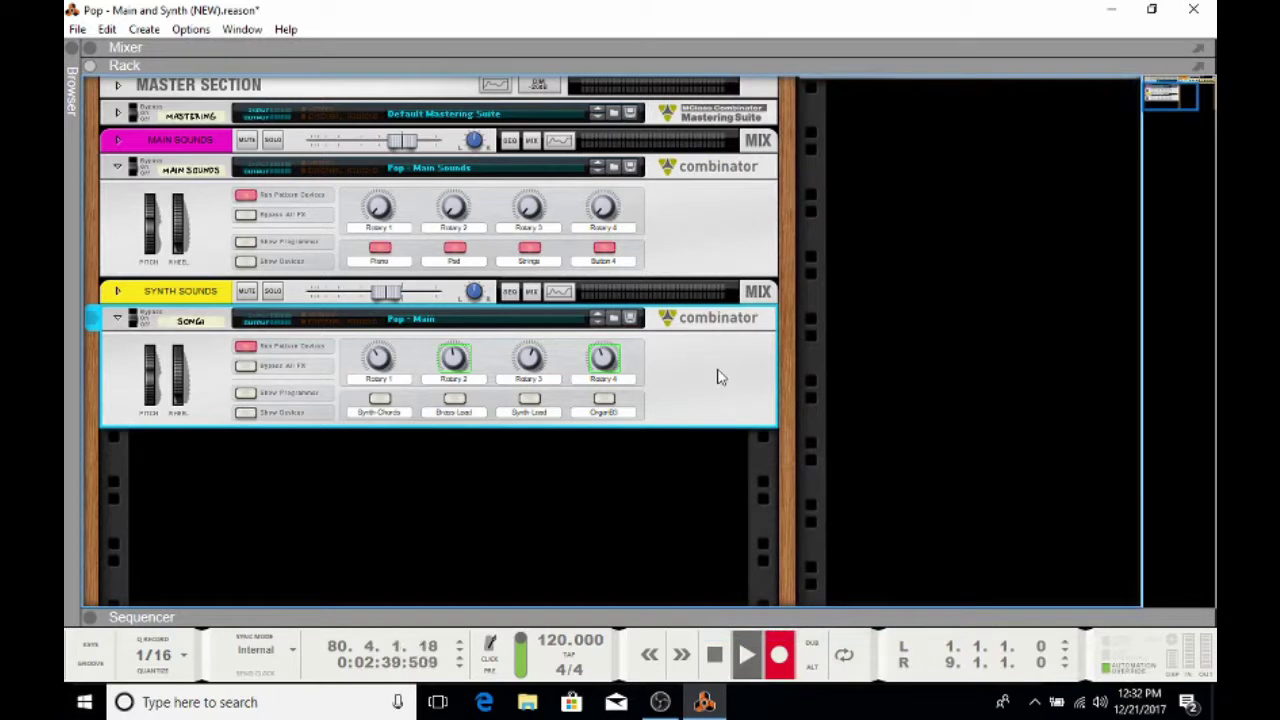
{"action": "right_click", "coordinate": [730, 396]}
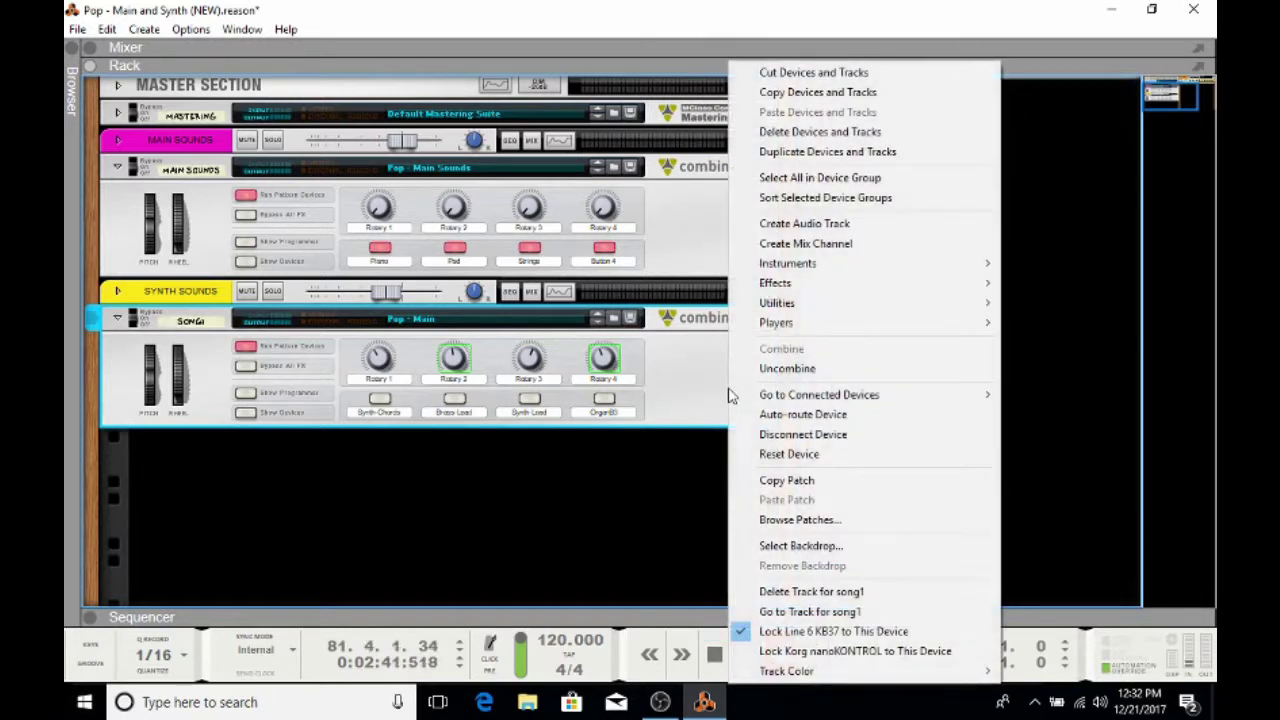
{"action": "left_click", "coordinate": [703, 381]}
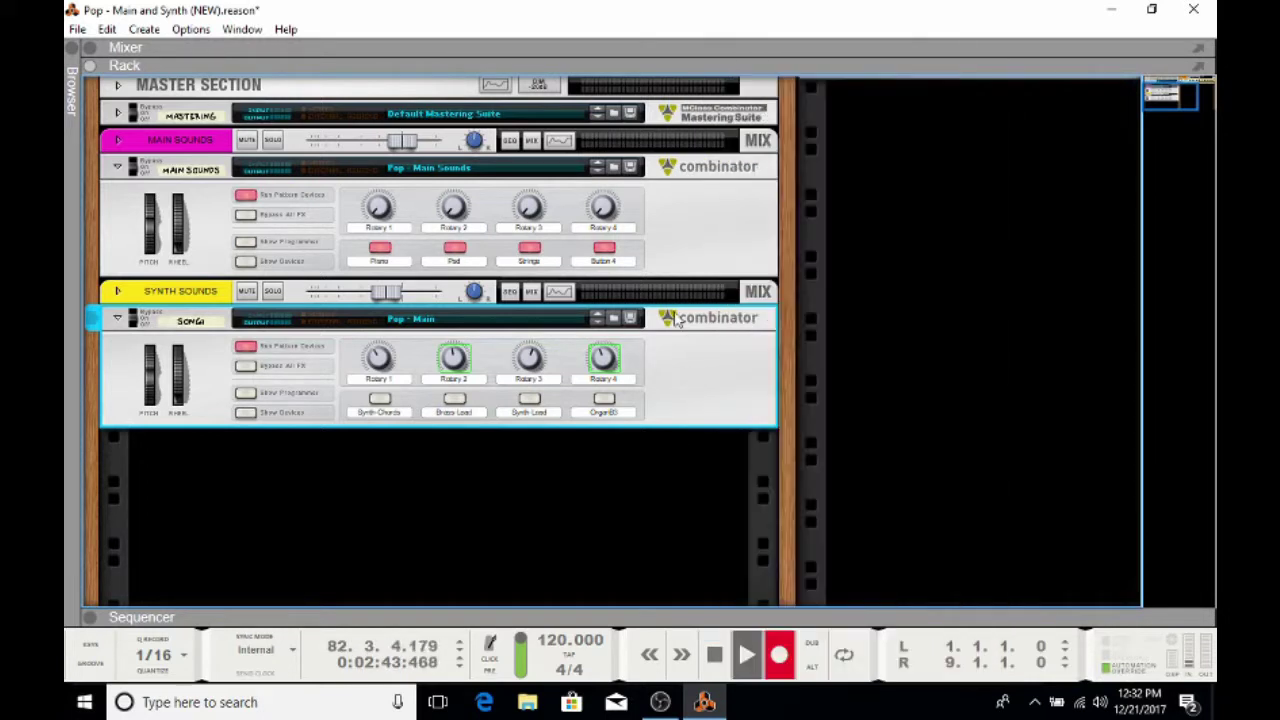
{"action": "left_click", "coordinate": [673, 232]}
{"action": "right_click", "coordinate": [675, 259]}
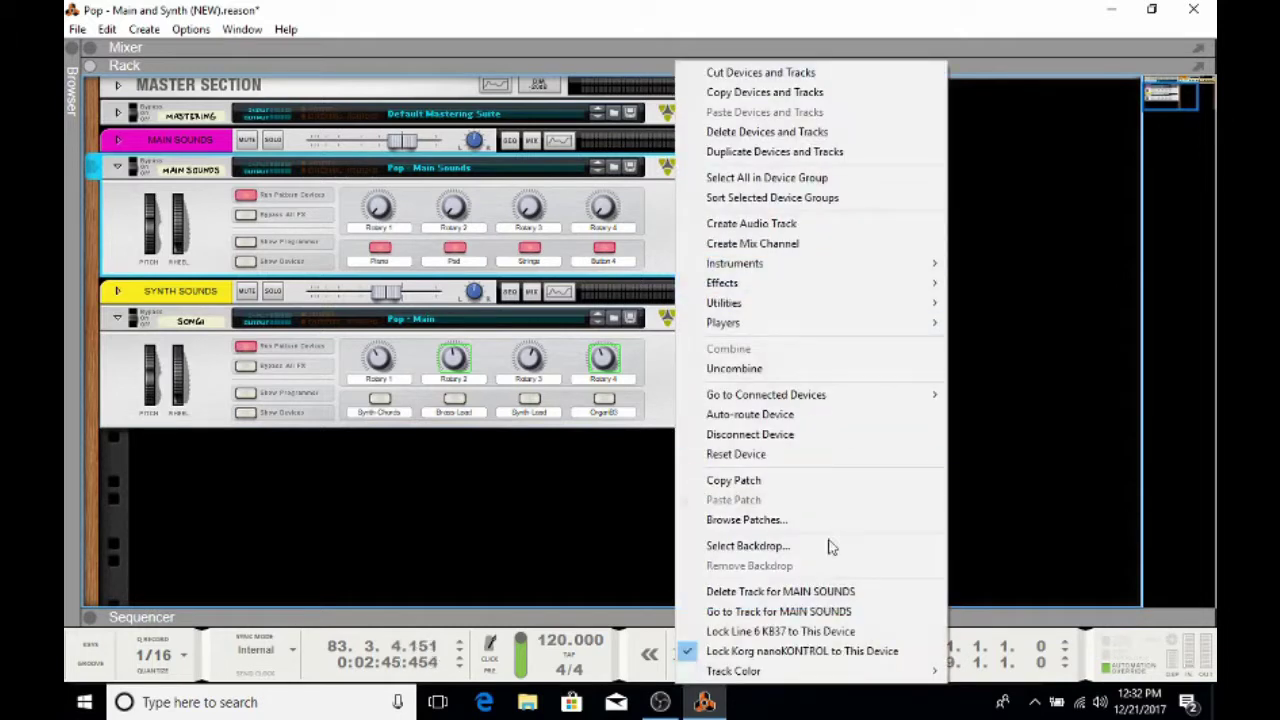
{"action": "left_click", "coordinate": [510, 507]}
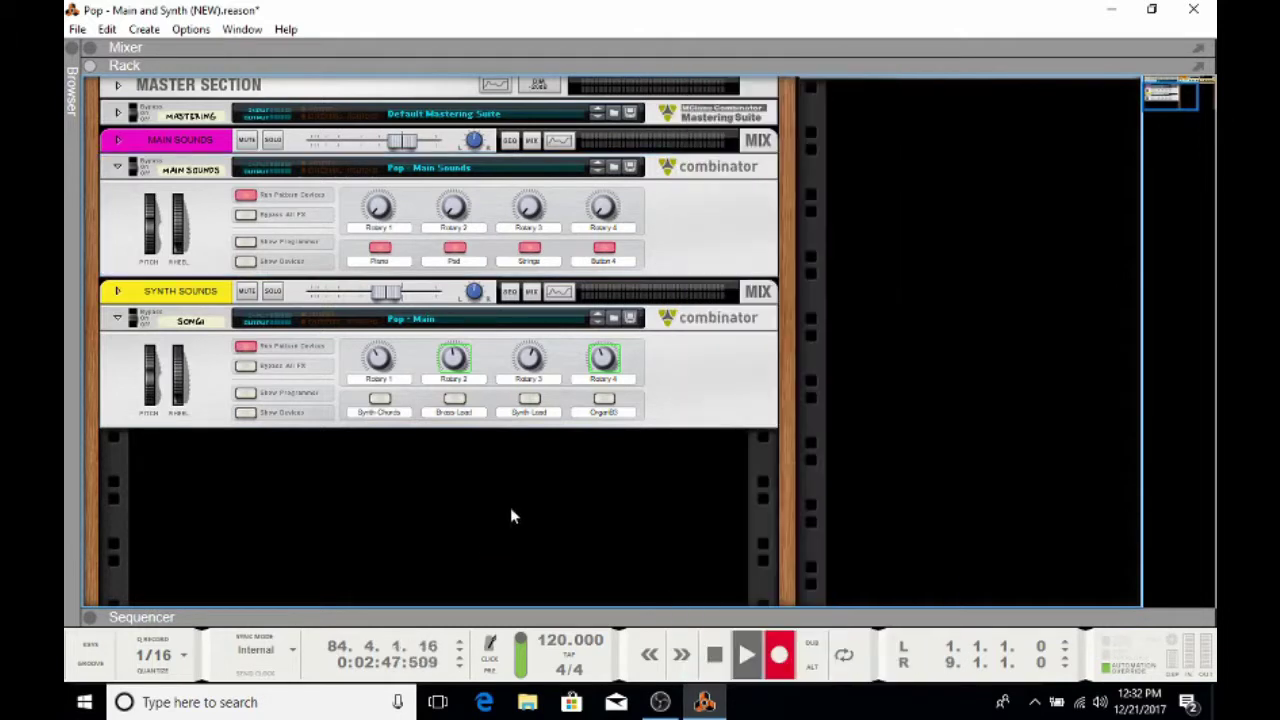
{"action": "left_click", "coordinate": [703, 234]}
{"action": "left_click", "coordinate": [718, 375]}
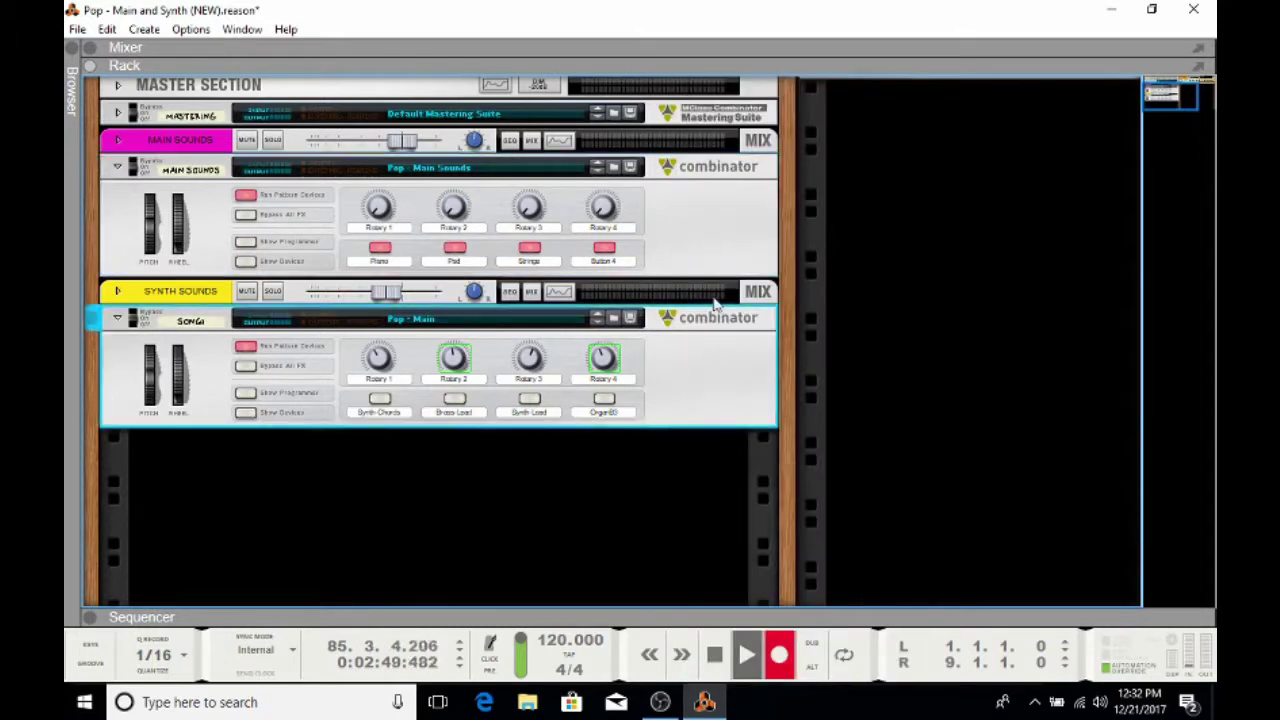
{"action": "left_click", "coordinate": [703, 237]}
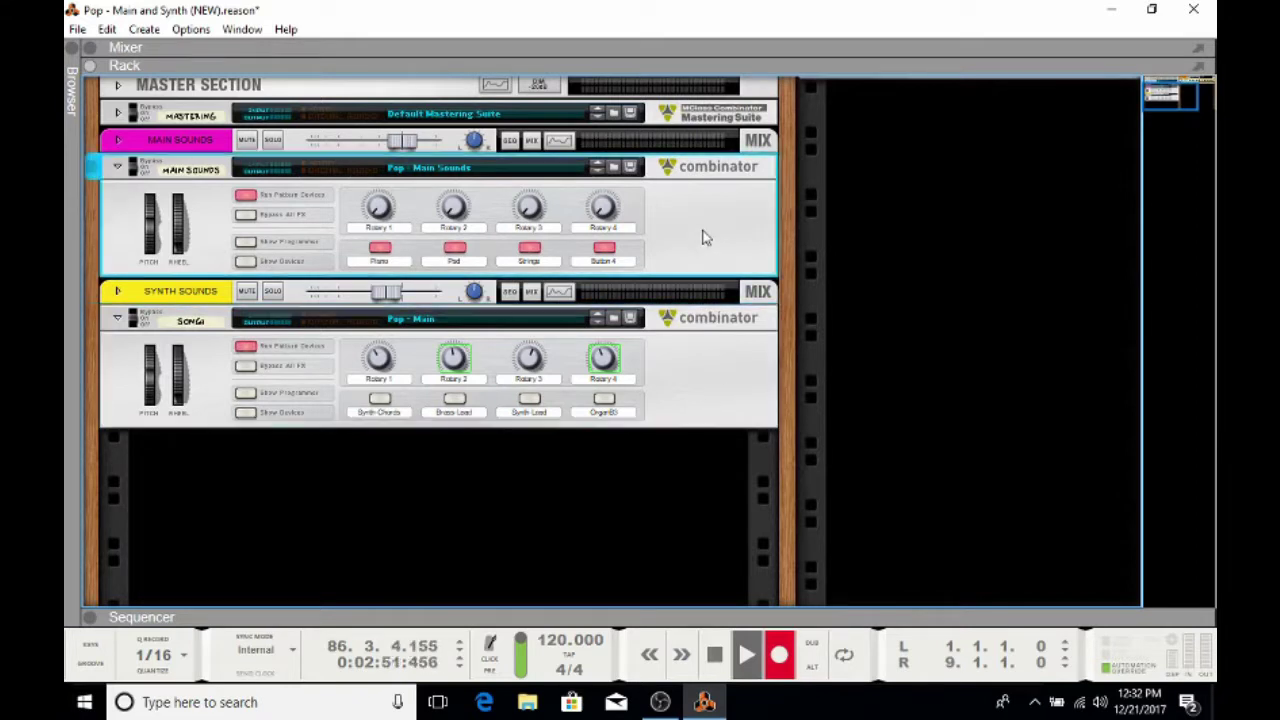
{"action": "left_click", "coordinate": [714, 368]}
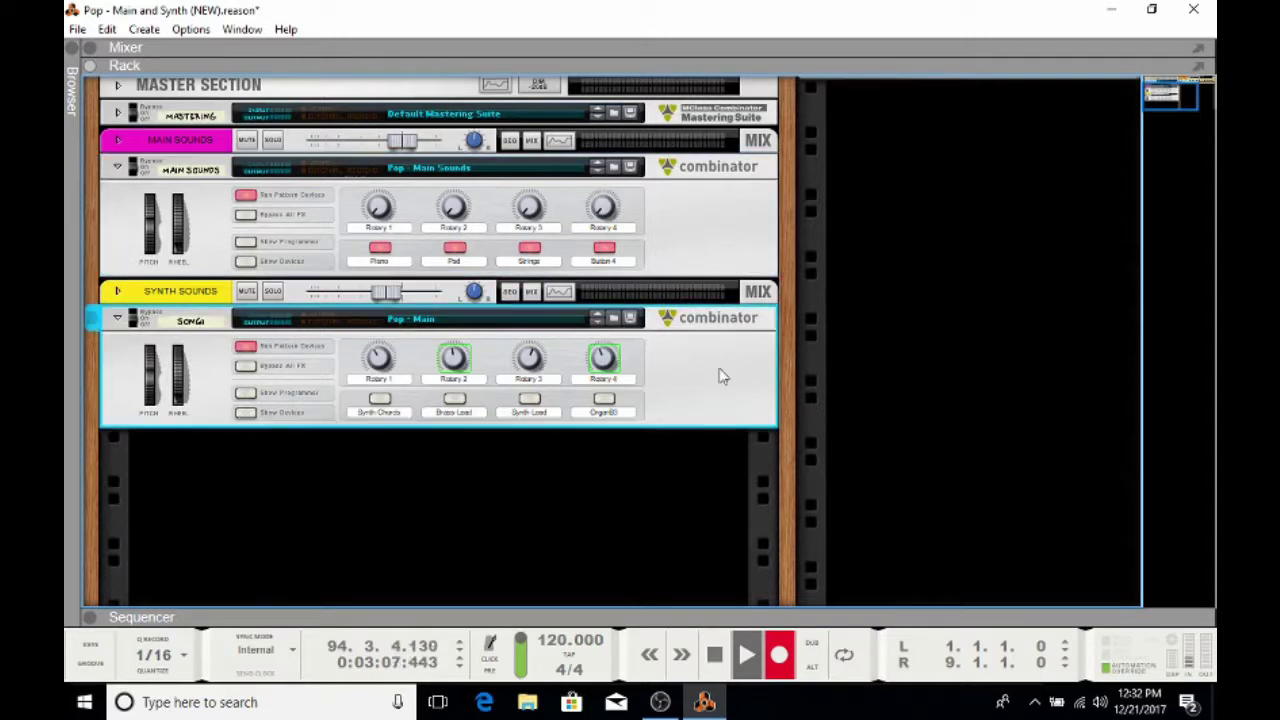
{"action": "left_click", "coordinate": [247, 415]}
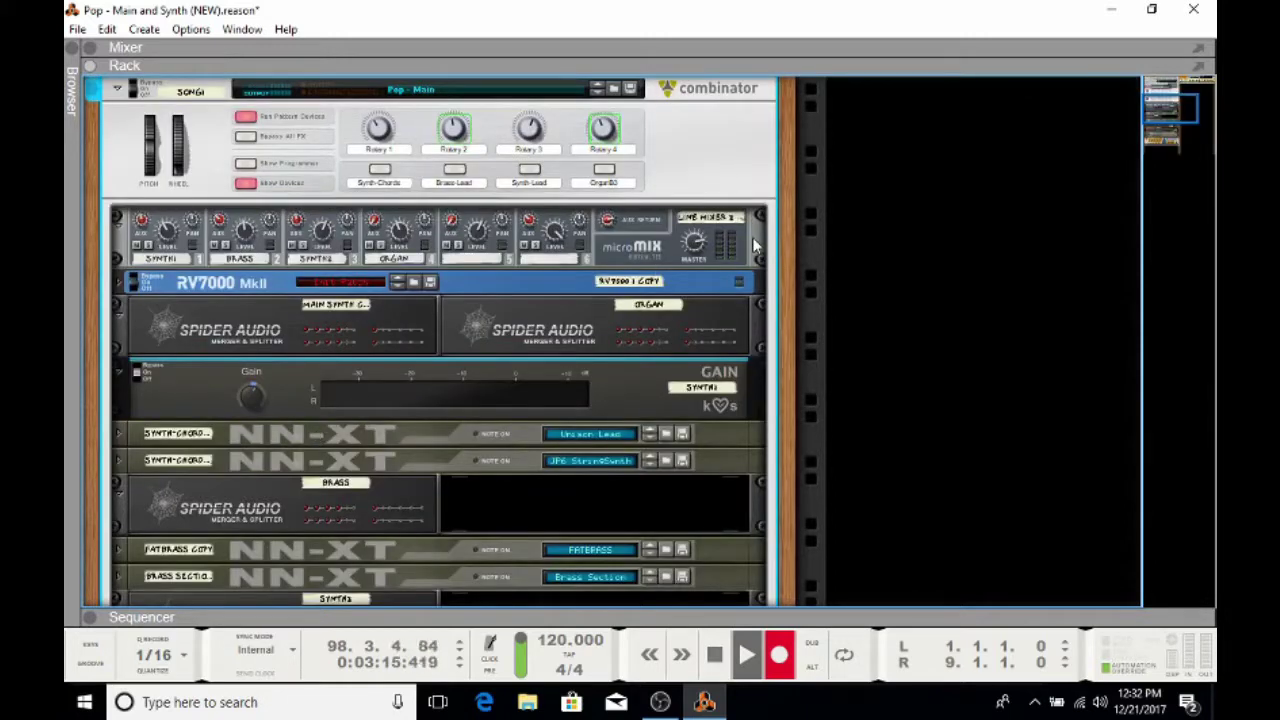
- Scroll through Song1's devices, selecting the micromix, both NN-XT samplers and the Spider Audio splitters
{"action": "left_click", "coordinate": [628, 262]}
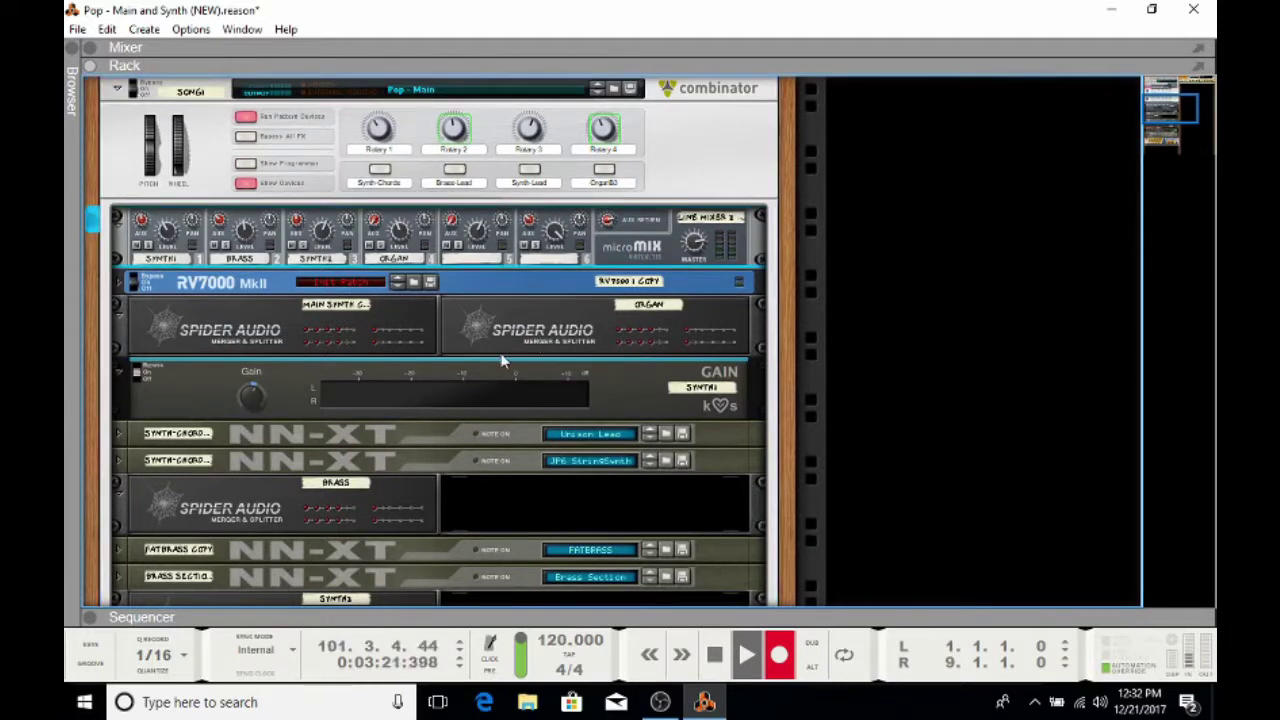
{"action": "scroll", "coordinate": [190, 472], "scroll_direction": "down", "scroll_amount": 7}
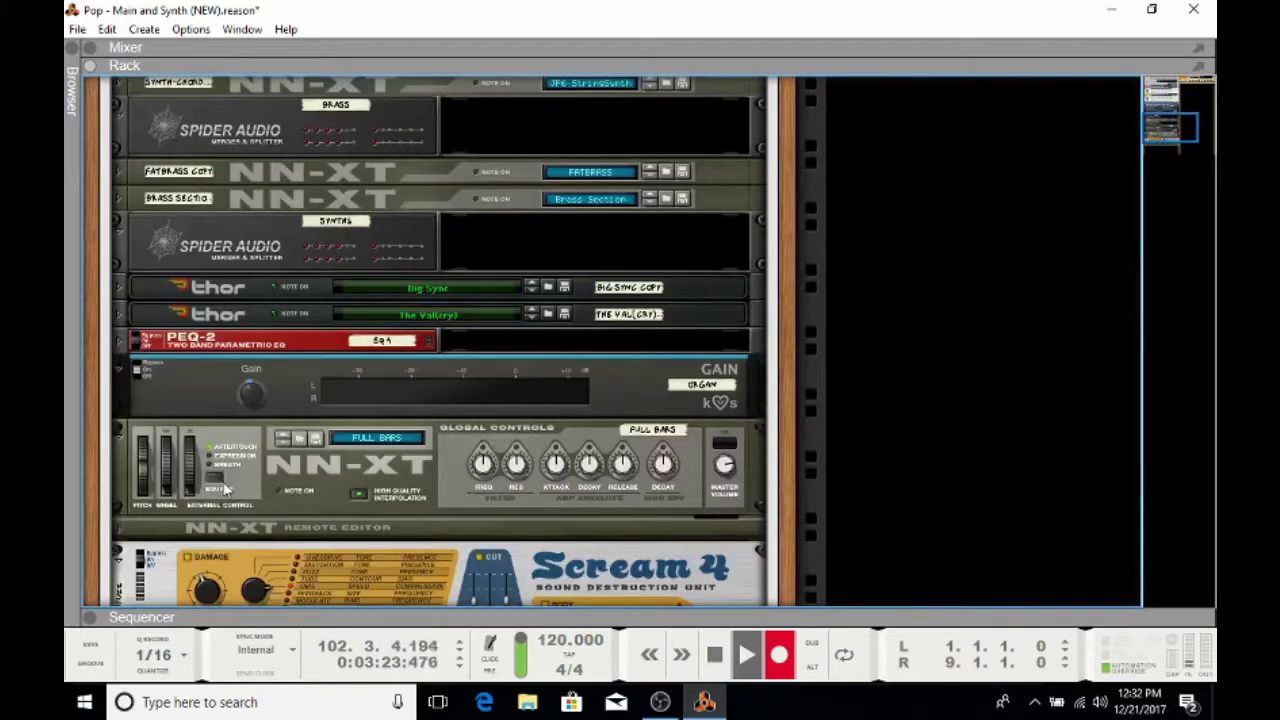
{"action": "scroll", "coordinate": [223, 480], "scroll_direction": "up", "scroll_amount": 3}
{"action": "scroll", "coordinate": [223, 480], "scroll_direction": "up", "scroll_amount": 5}
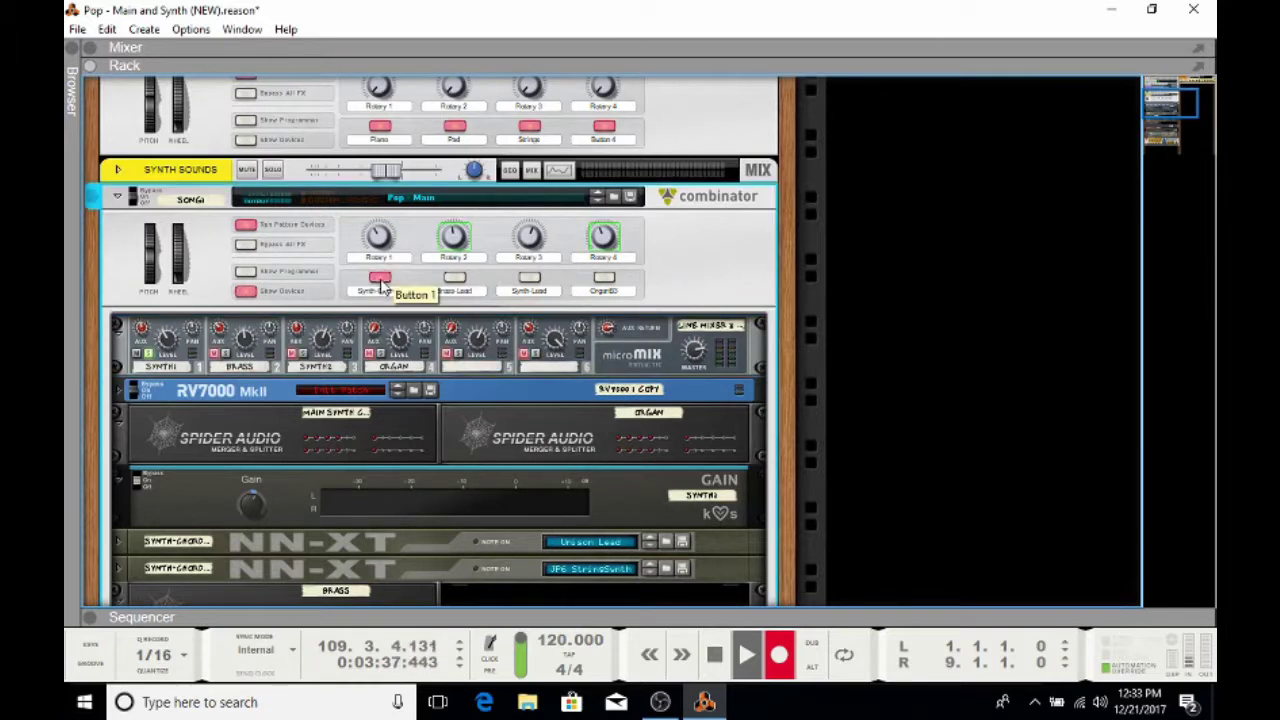
{"action": "scroll", "coordinate": [288, 456], "scroll_direction": "down", "scroll_amount": 3}
{"action": "left_click", "coordinate": [330, 463]}
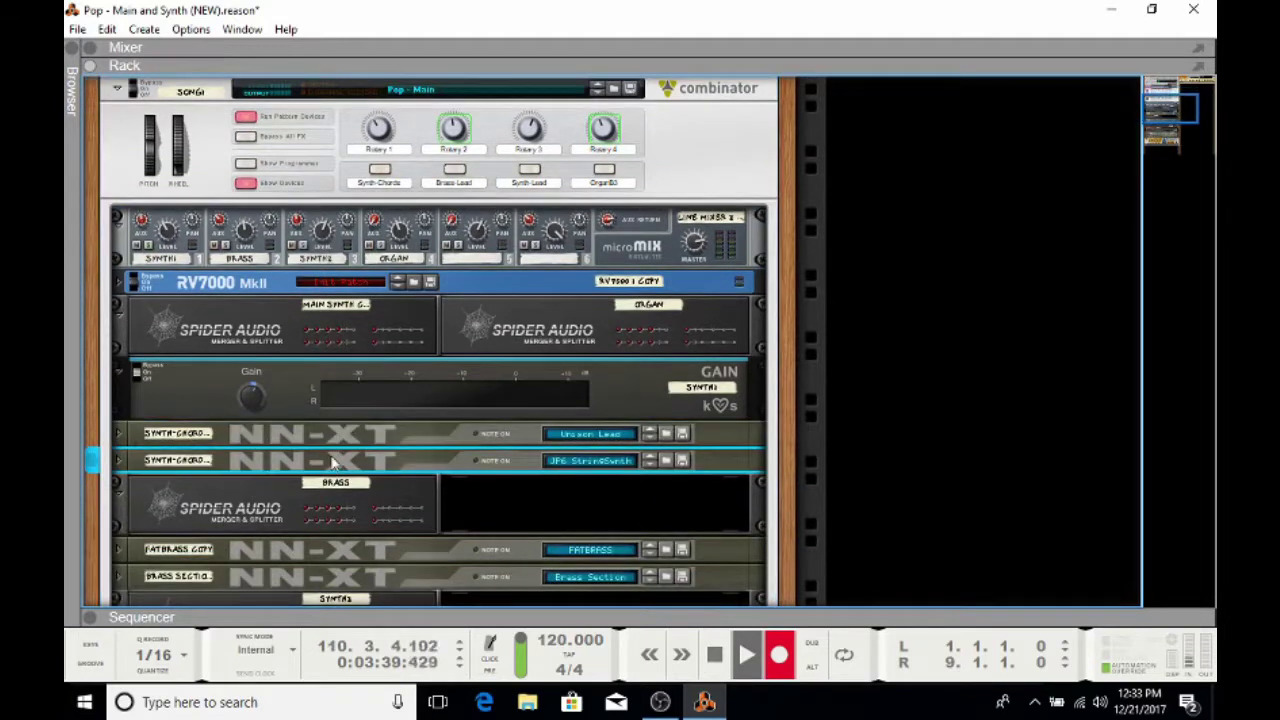
{"action": "left_click", "coordinate": [335, 437]}
{"action": "left_click", "coordinate": [333, 482]}
{"action": "left_click", "coordinate": [283, 330]}
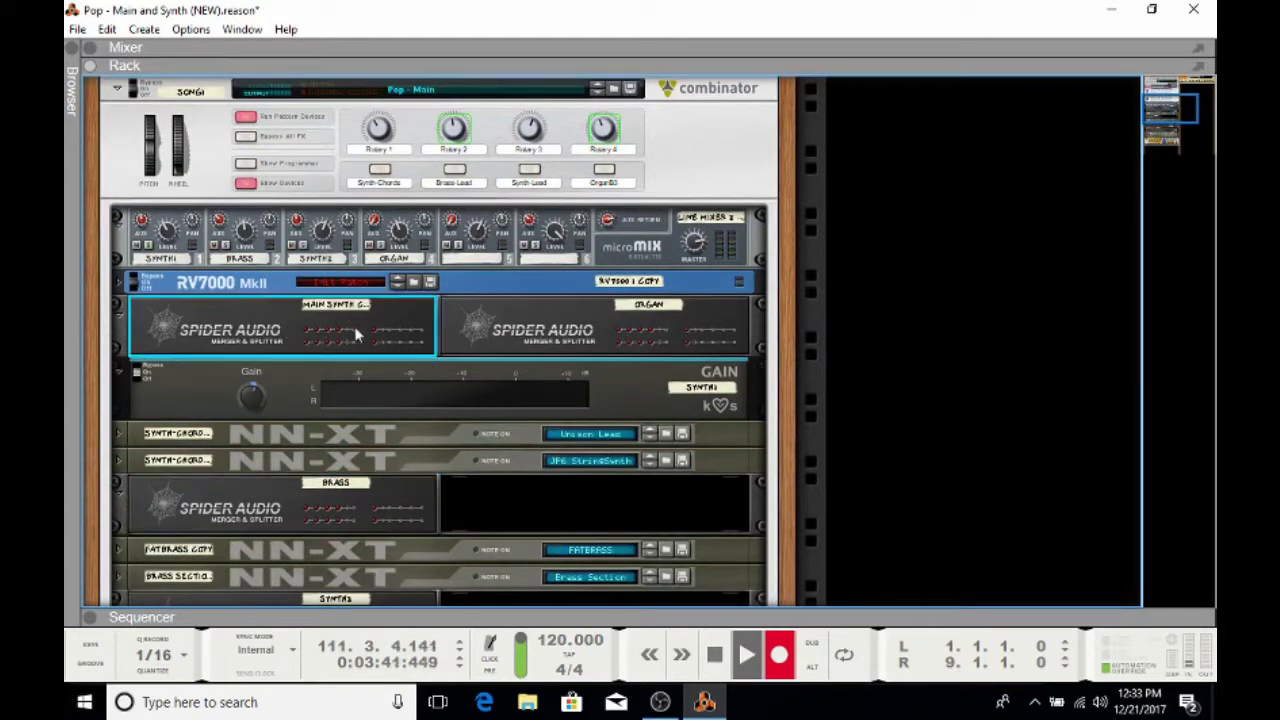
{"action": "left_click", "coordinate": [186, 223]}
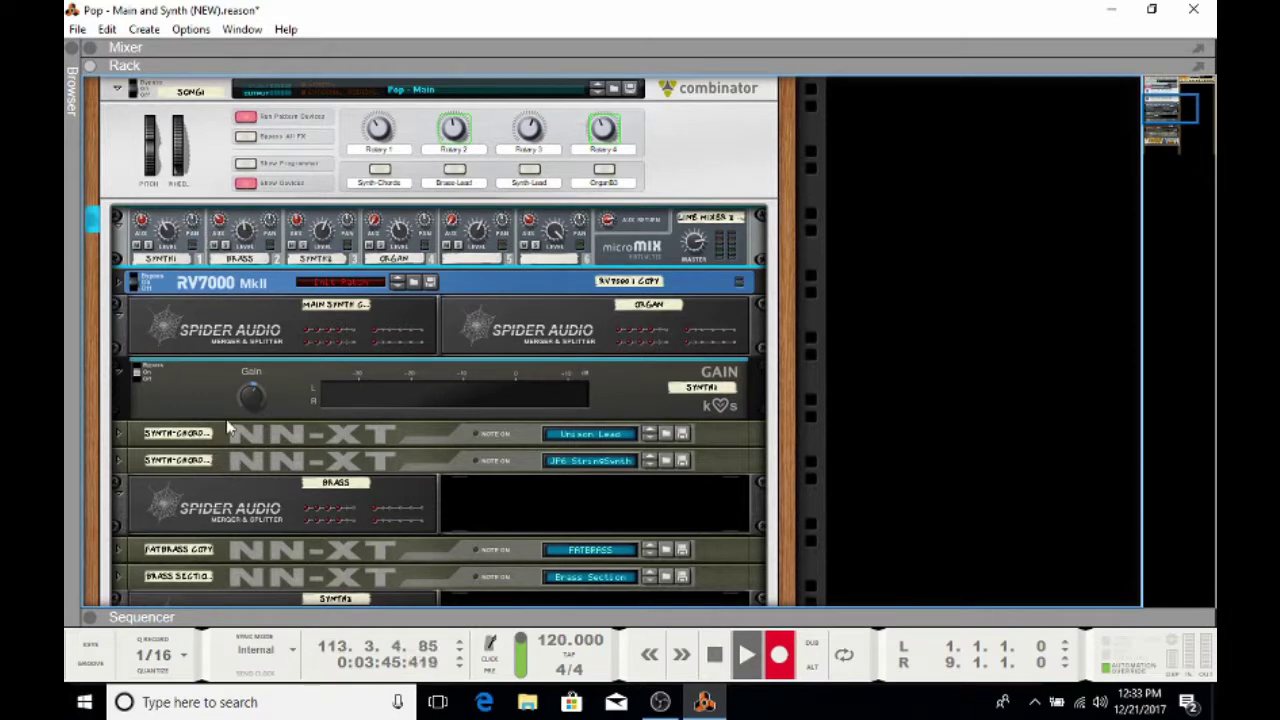
- Select the FatBrass Copy NN-XT, Brass Spider Audio splitter and micromix, then scroll back up
{"action": "scroll", "coordinate": [280, 414], "scroll_direction": "down", "scroll_amount": 2}
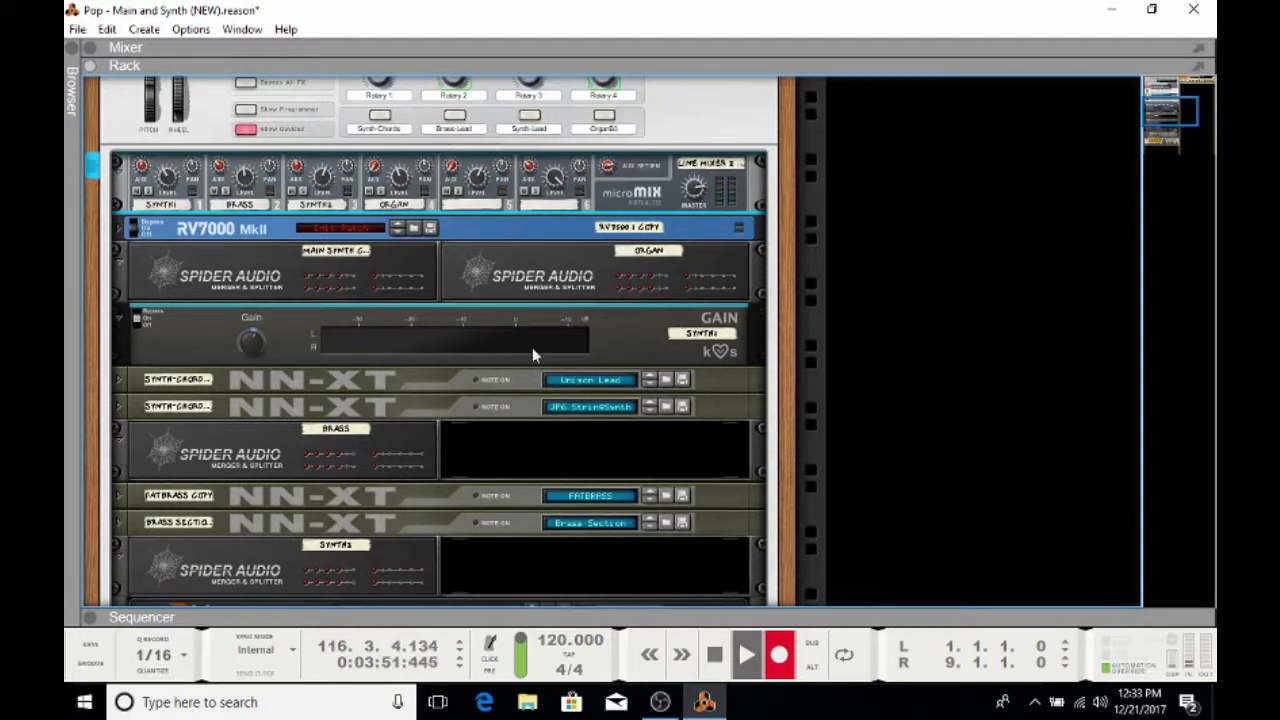
{"action": "left_click", "coordinate": [507, 495]}
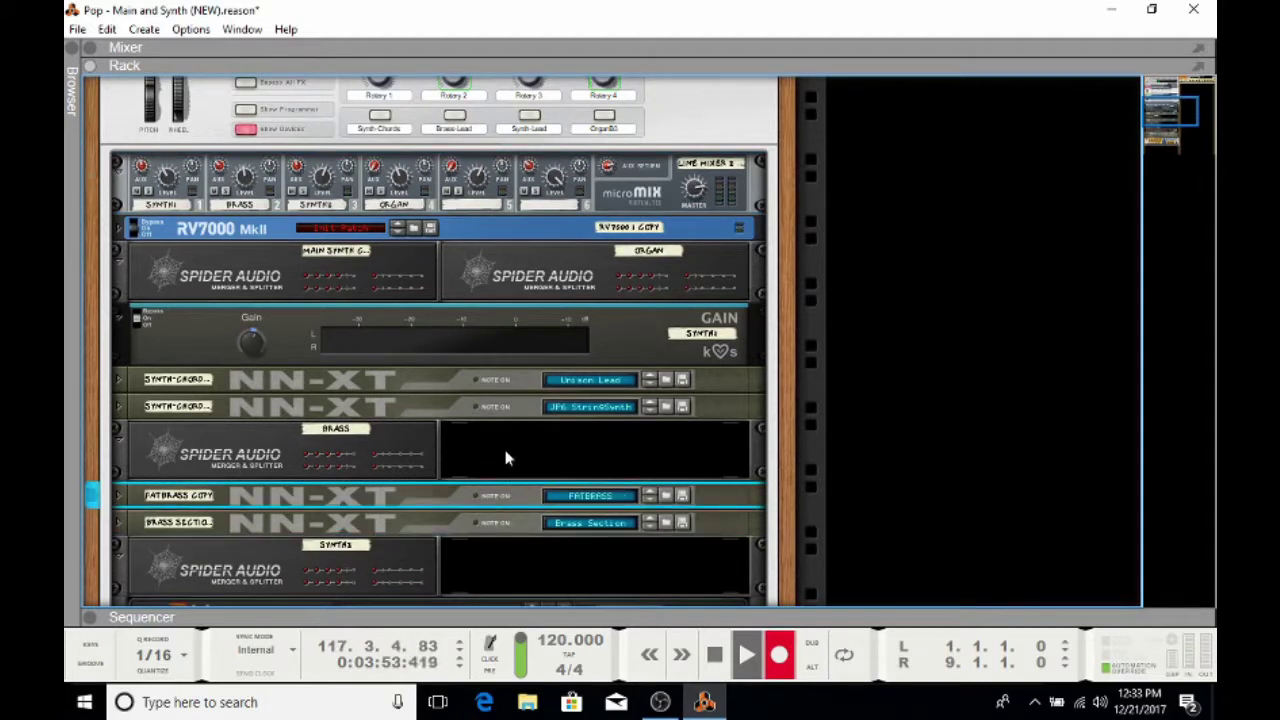
{"action": "left_click", "coordinate": [270, 467]}
{"action": "left_click", "coordinate": [246, 207]}
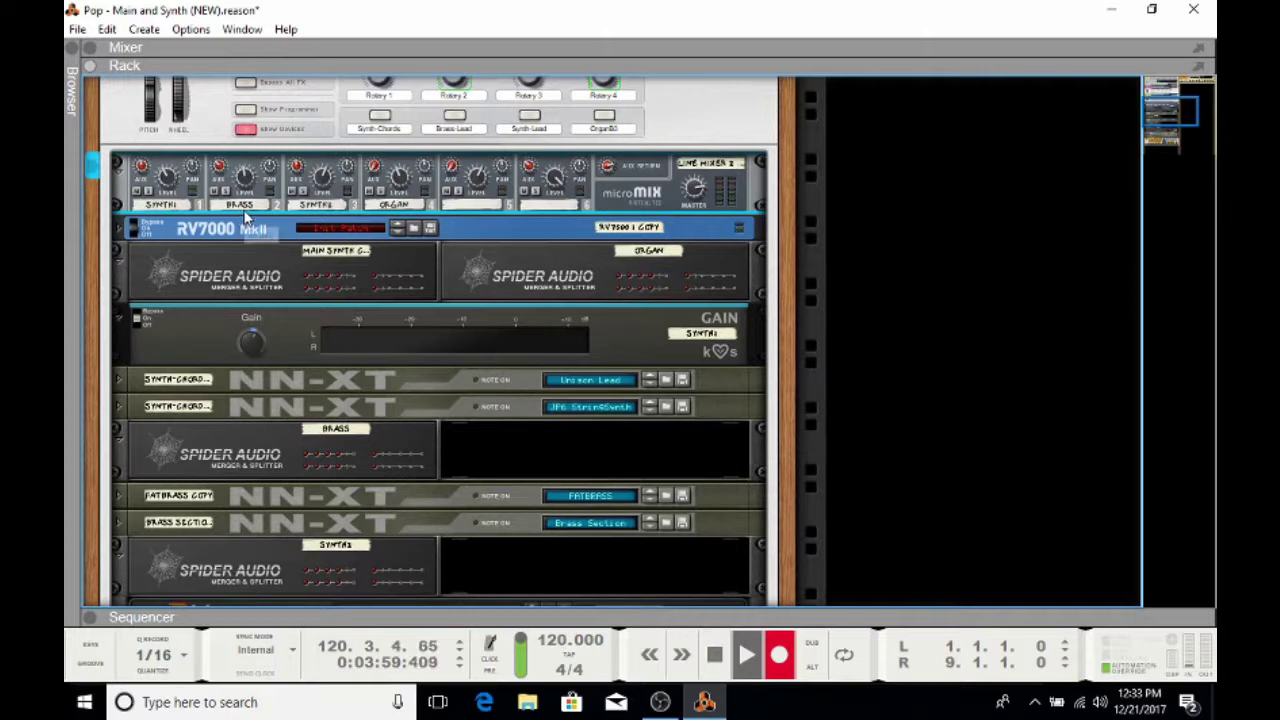
{"action": "scroll", "coordinate": [330, 200], "scroll_direction": "up", "scroll_amount": 1}
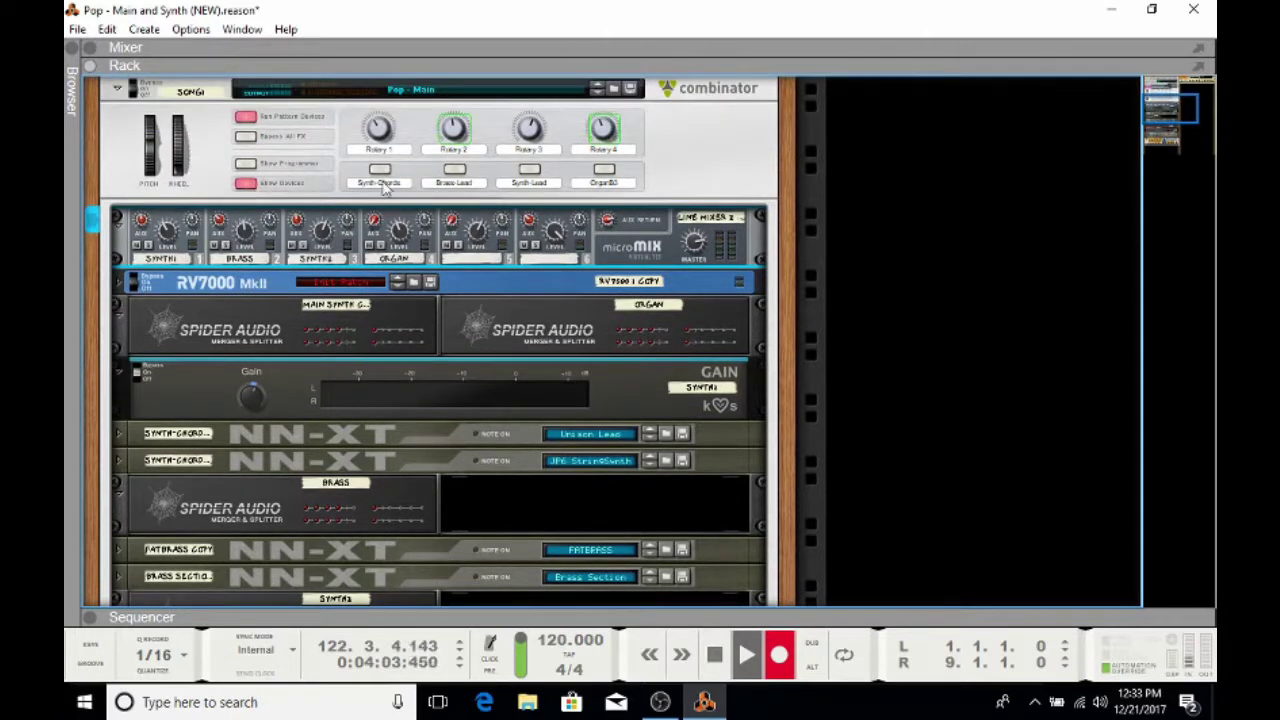
- Select Song1 and cycle its buttons through Brass Lead, Synth Lead and Synth Chords
{"action": "left_click", "coordinate": [380, 170]}
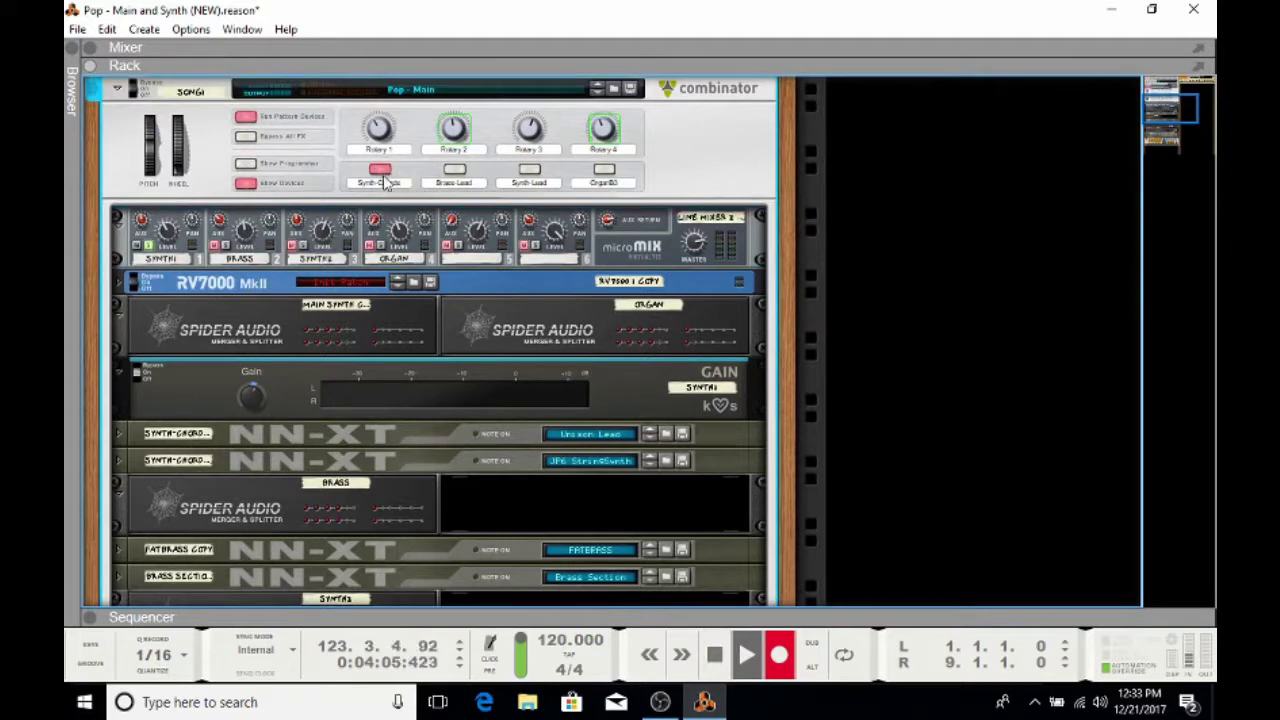
{"action": "left_click", "coordinate": [454, 170]}
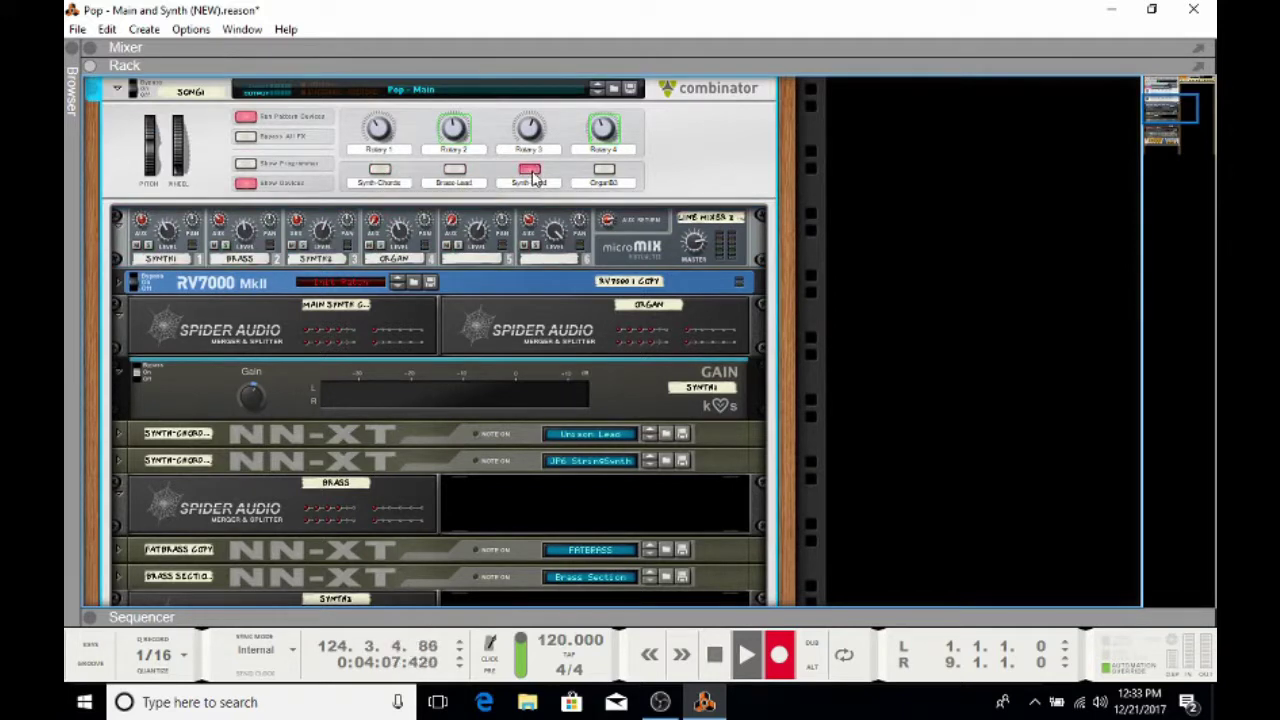
{"action": "left_click", "coordinate": [530, 170]}
{"action": "left_click", "coordinate": [380, 170]}
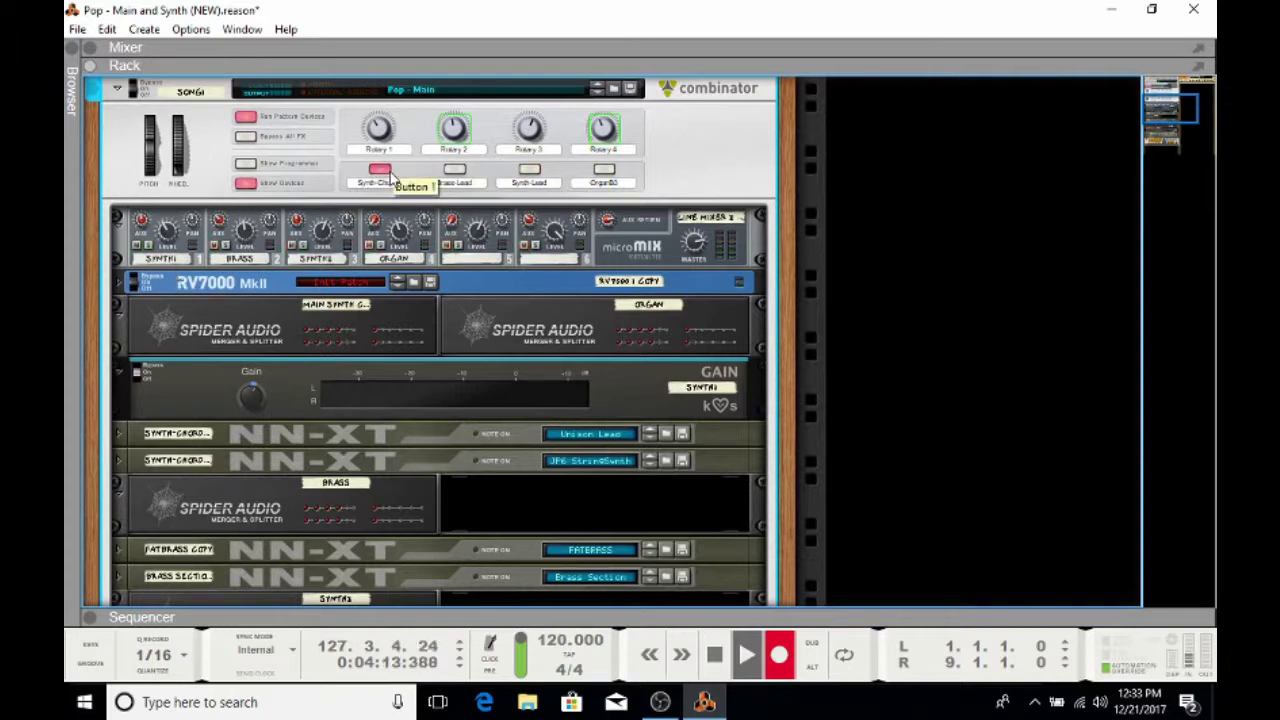
- Layer the Brass Lead, Synth Lead and Organ sounds, then turn the layers off again
{"action": "left_click", "coordinate": [455, 172]}
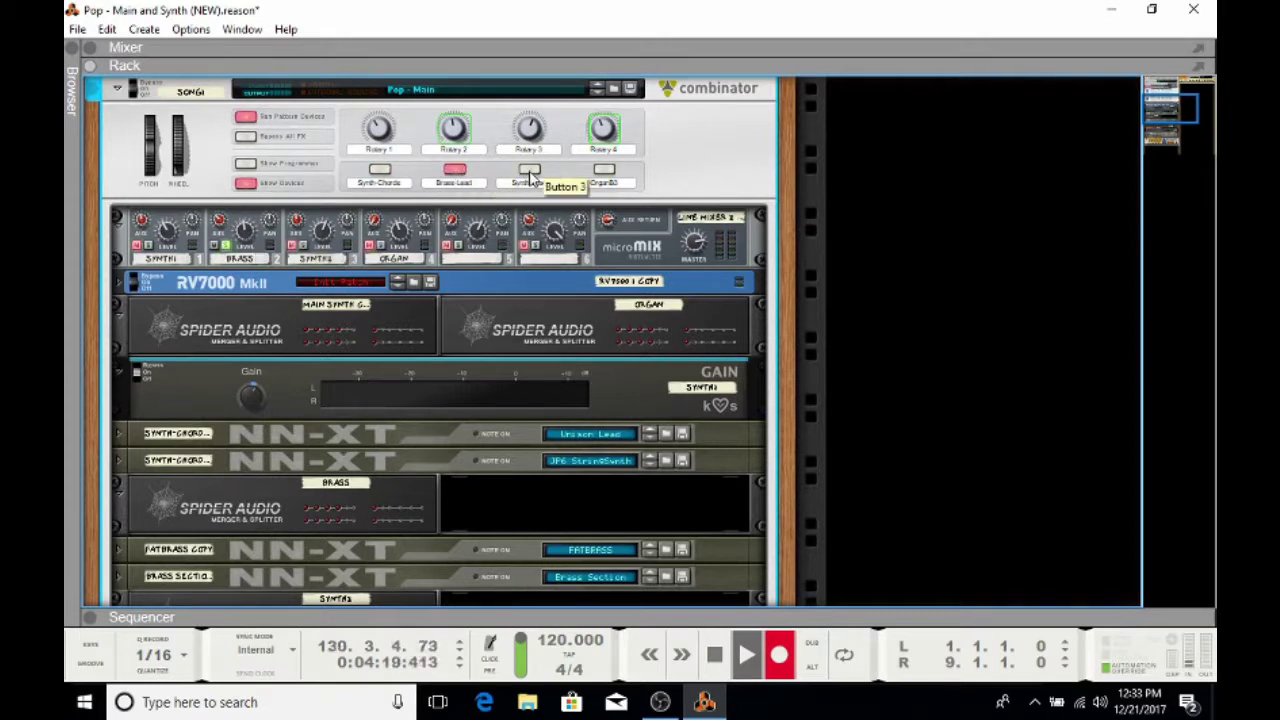
{"action": "left_click", "coordinate": [530, 172]}
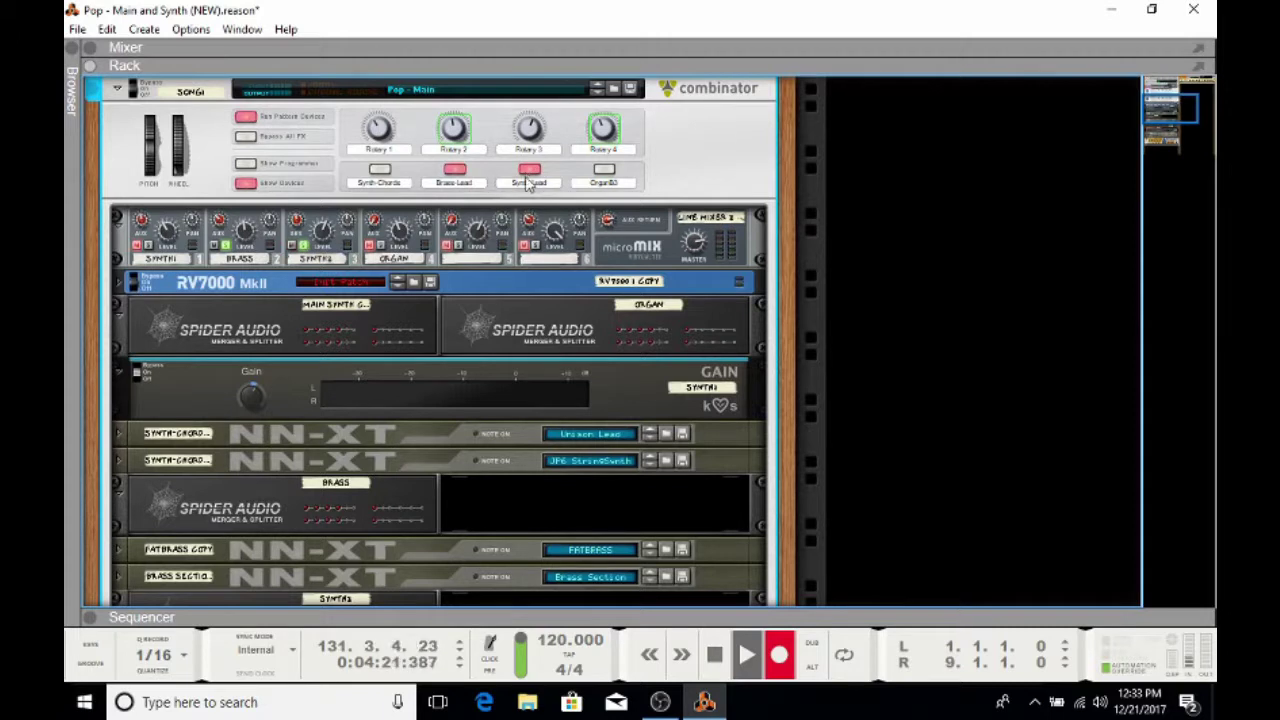
{"action": "left_click", "coordinate": [530, 175]}
{"action": "left_click", "coordinate": [604, 172]}
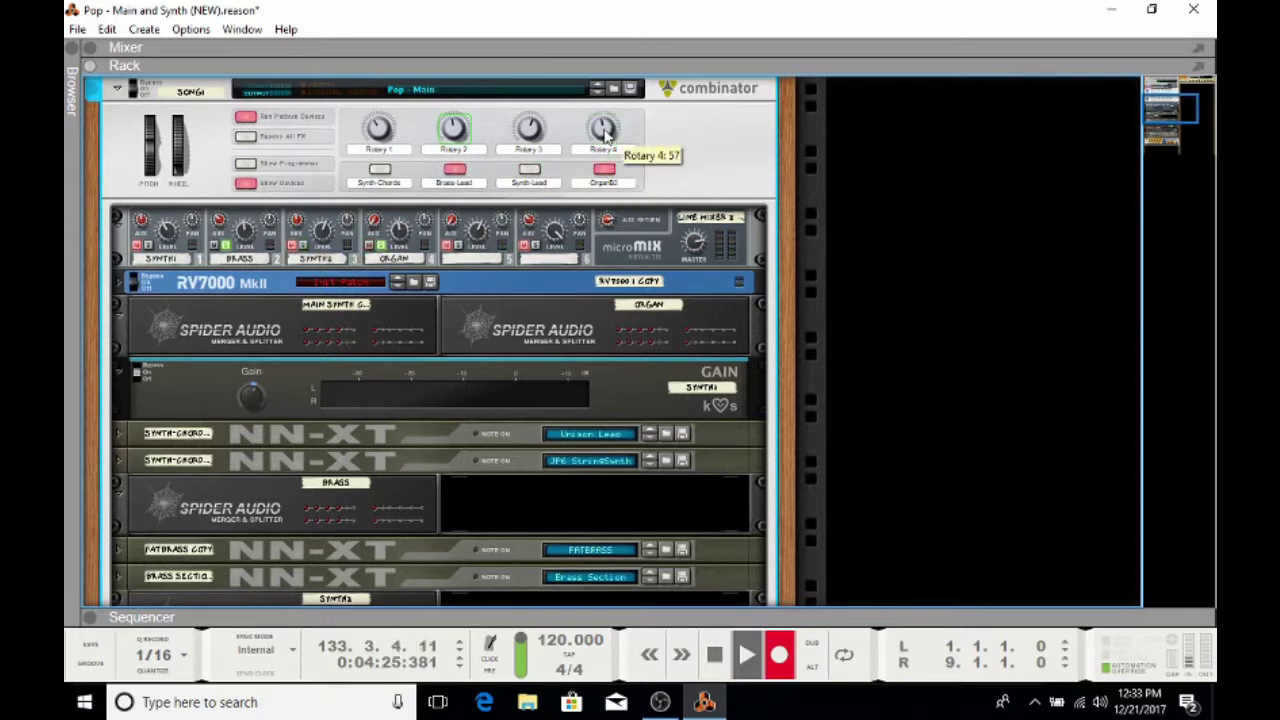
{"action": "left_click", "coordinate": [454, 172]}
{"action": "left_click", "coordinate": [604, 172]}
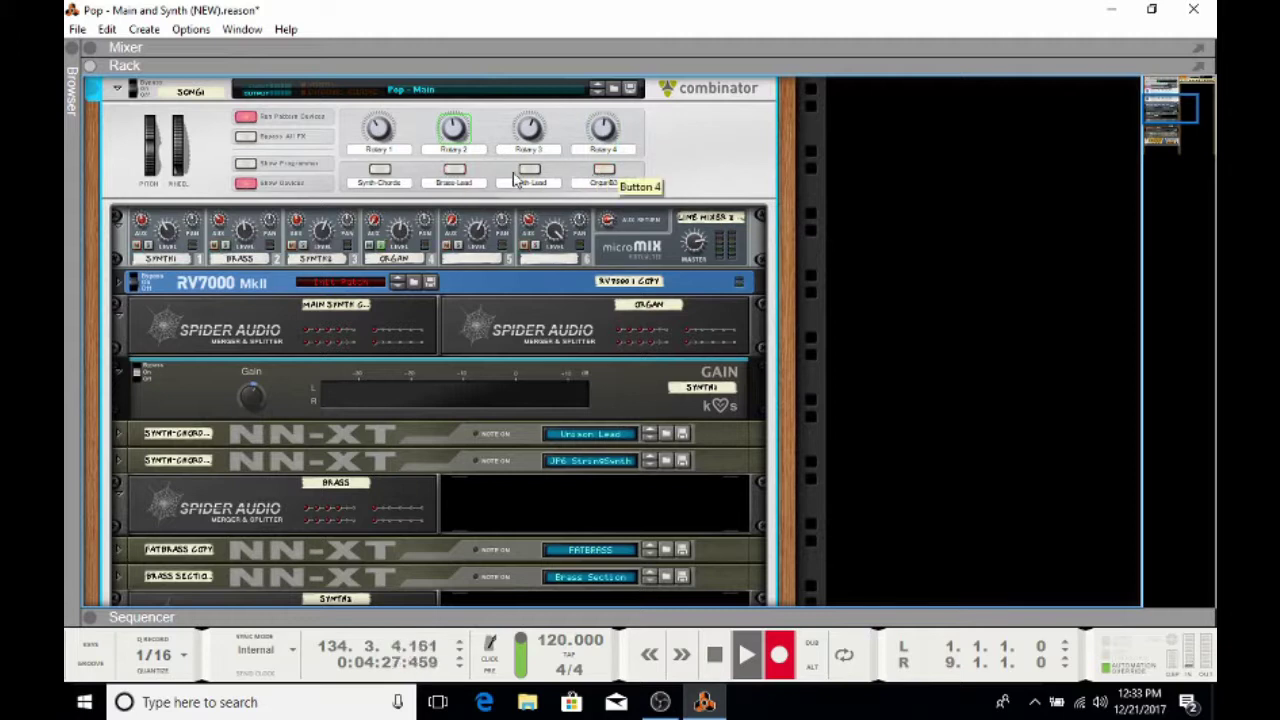
{"action": "left_click", "coordinate": [454, 172]}
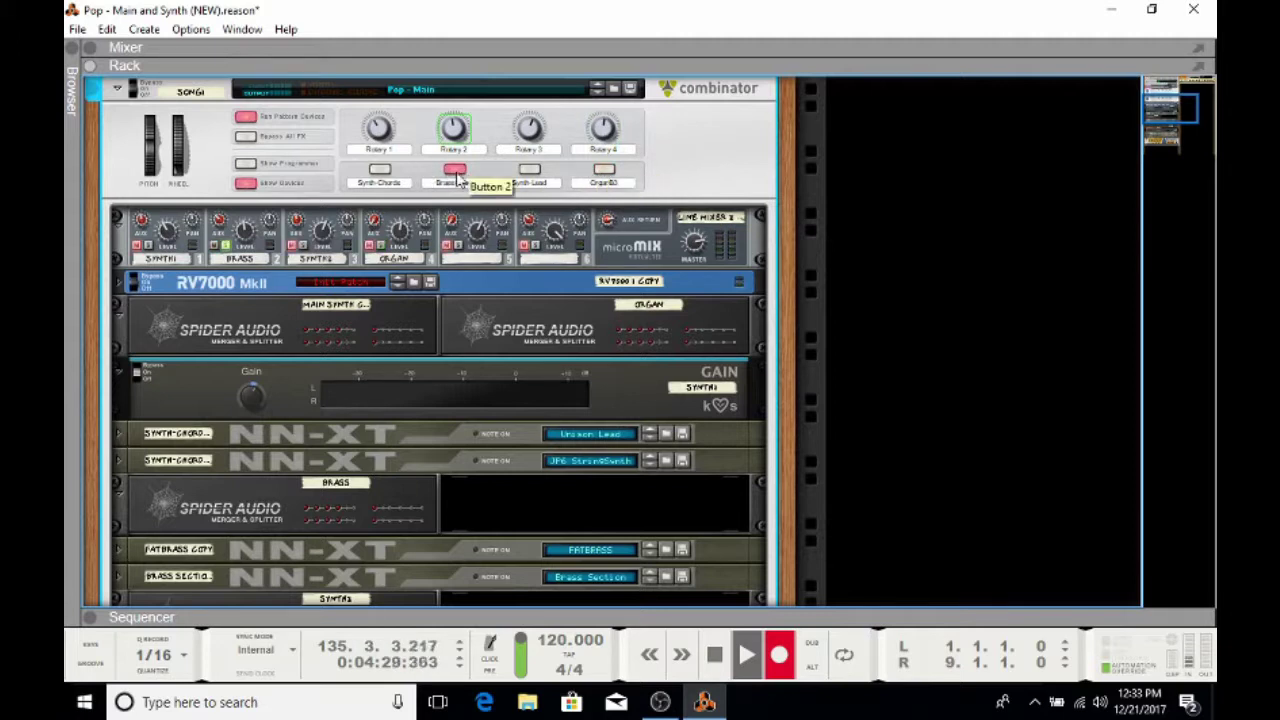
{"action": "left_click", "coordinate": [454, 172]}
- Toggle between Synth Chords and Synth Lead, read the rotary knob values, then switch Synth Chords off
{"action": "left_click", "coordinate": [380, 170]}
{"action": "left_click", "coordinate": [380, 170]}
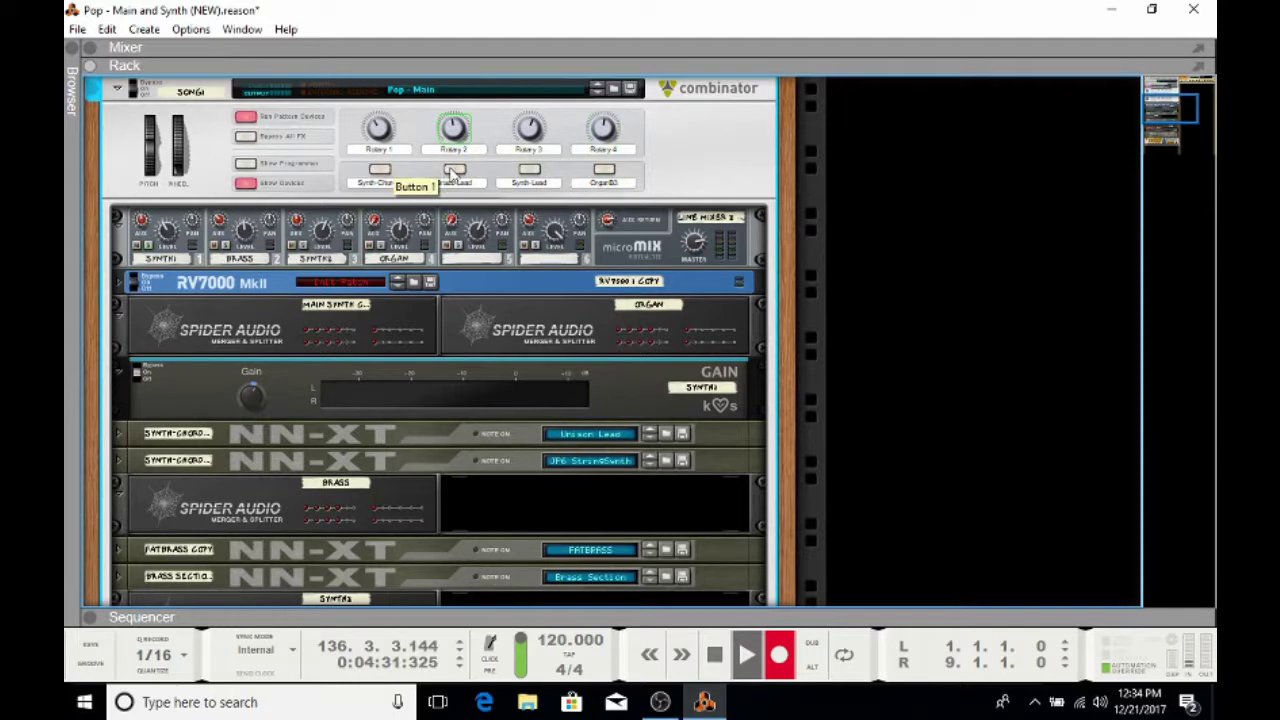
{"action": "left_click", "coordinate": [529, 172]}
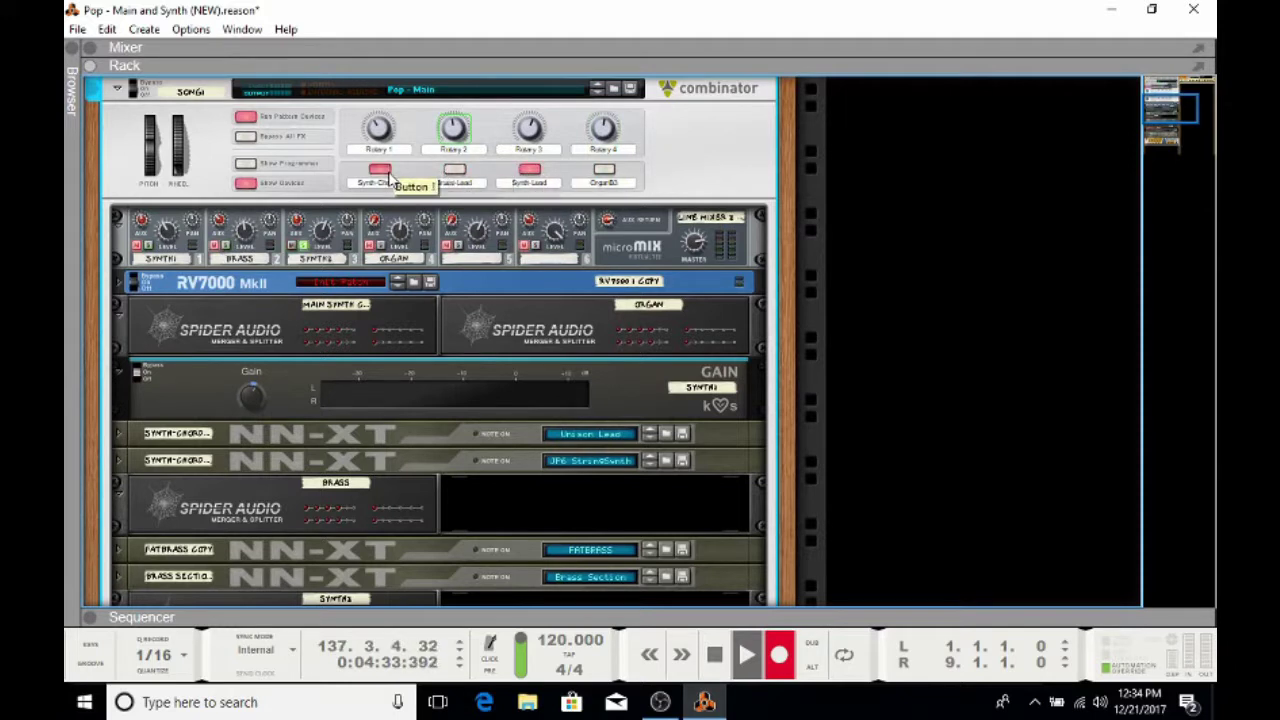
{"action": "left_click", "coordinate": [529, 172]}
{"action": "left_click", "coordinate": [380, 170]}
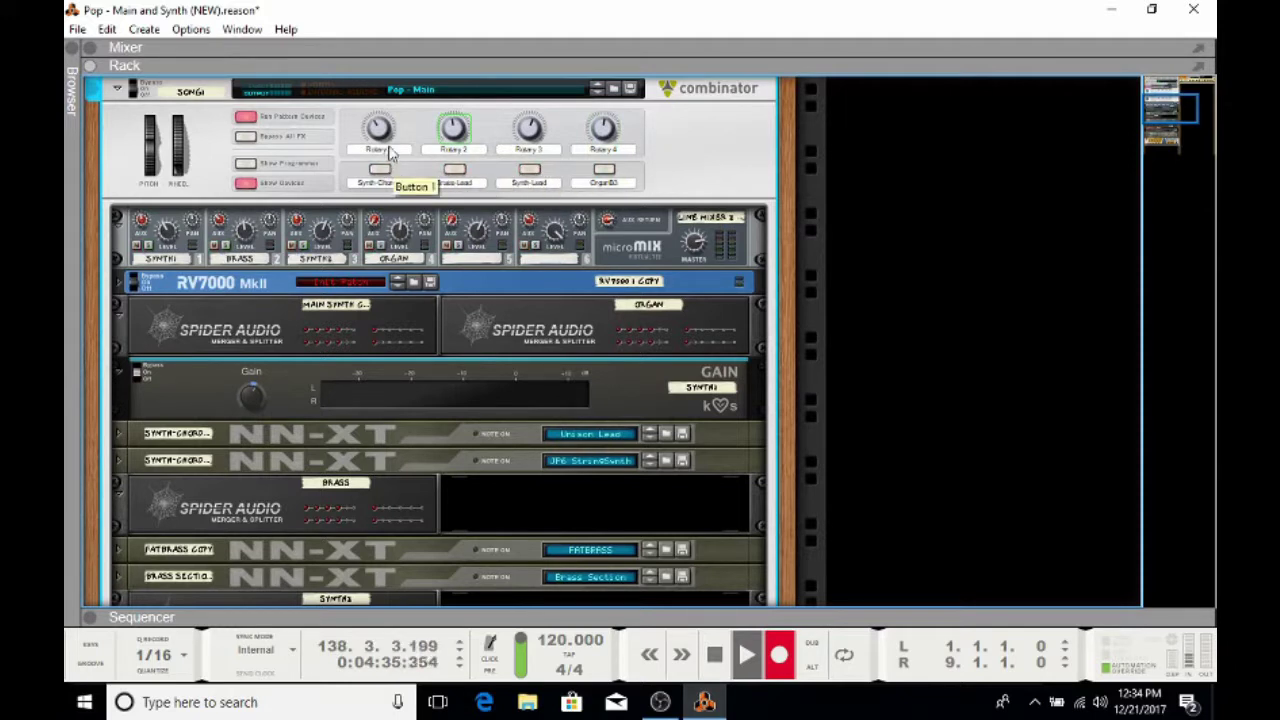
{"action": "mouse_move", "coordinate": [382, 150]}
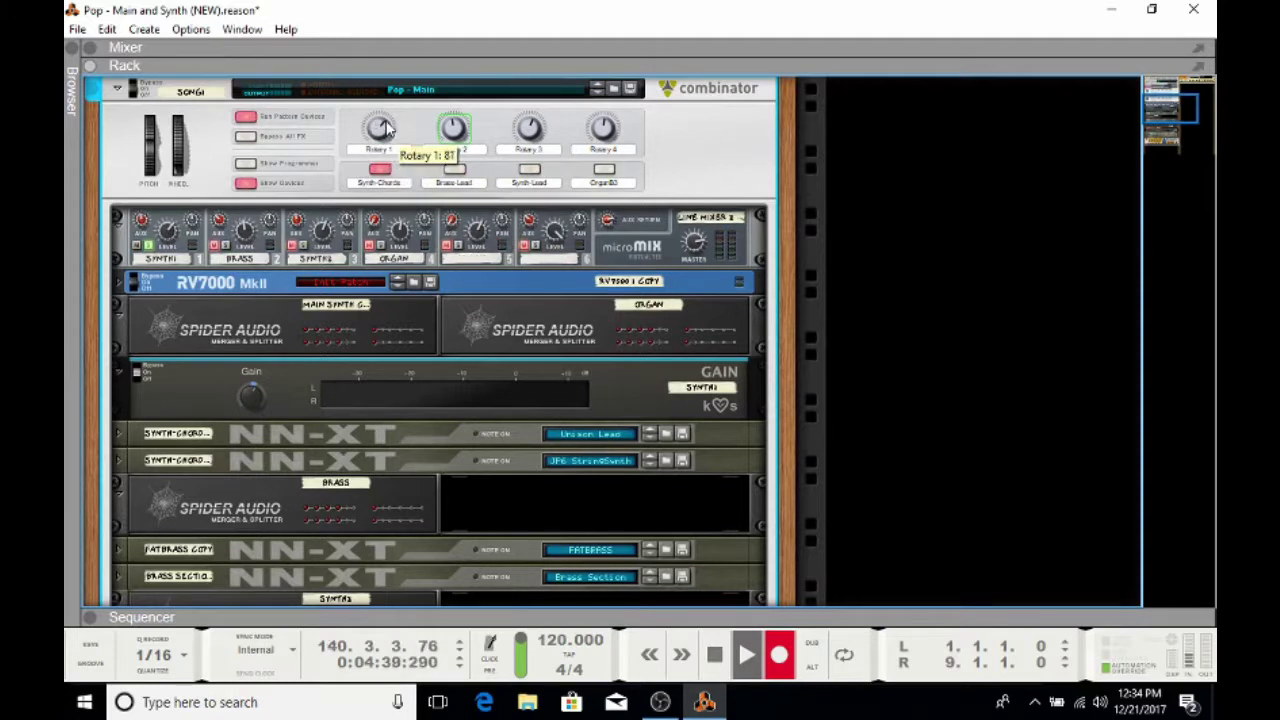
{"action": "mouse_move", "coordinate": [452, 122]}
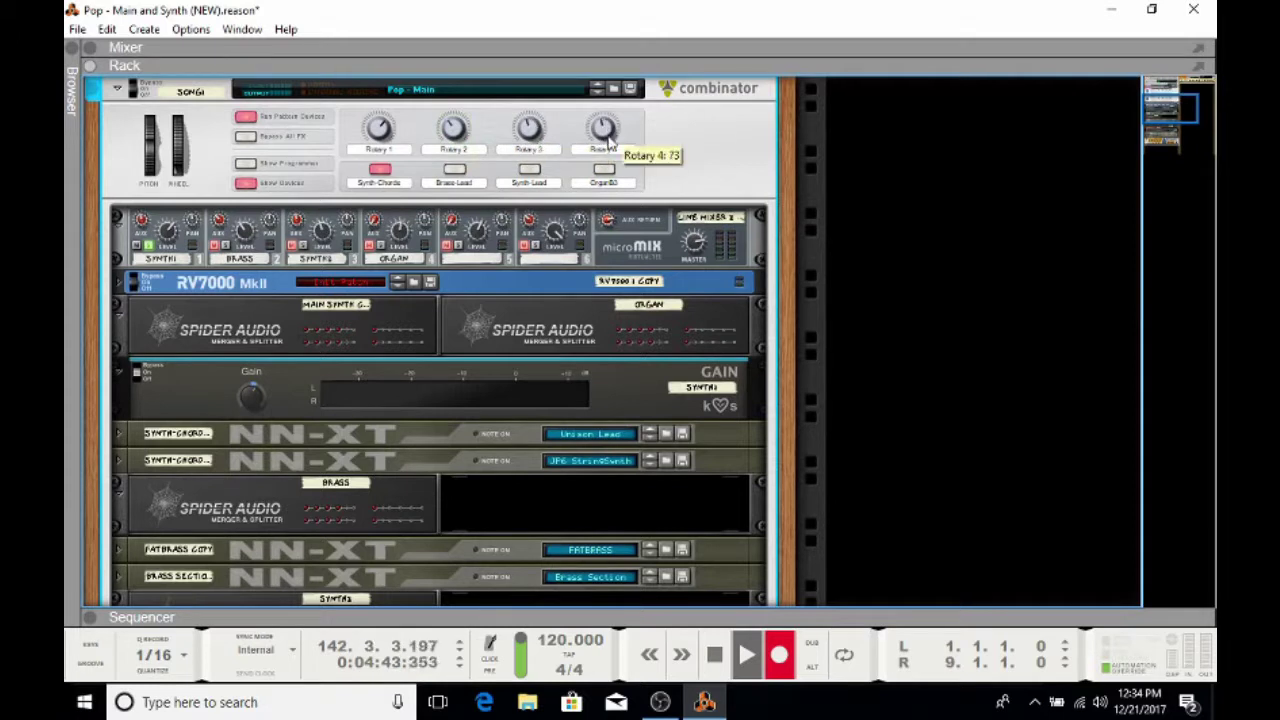
{"action": "left_click", "coordinate": [380, 169]}
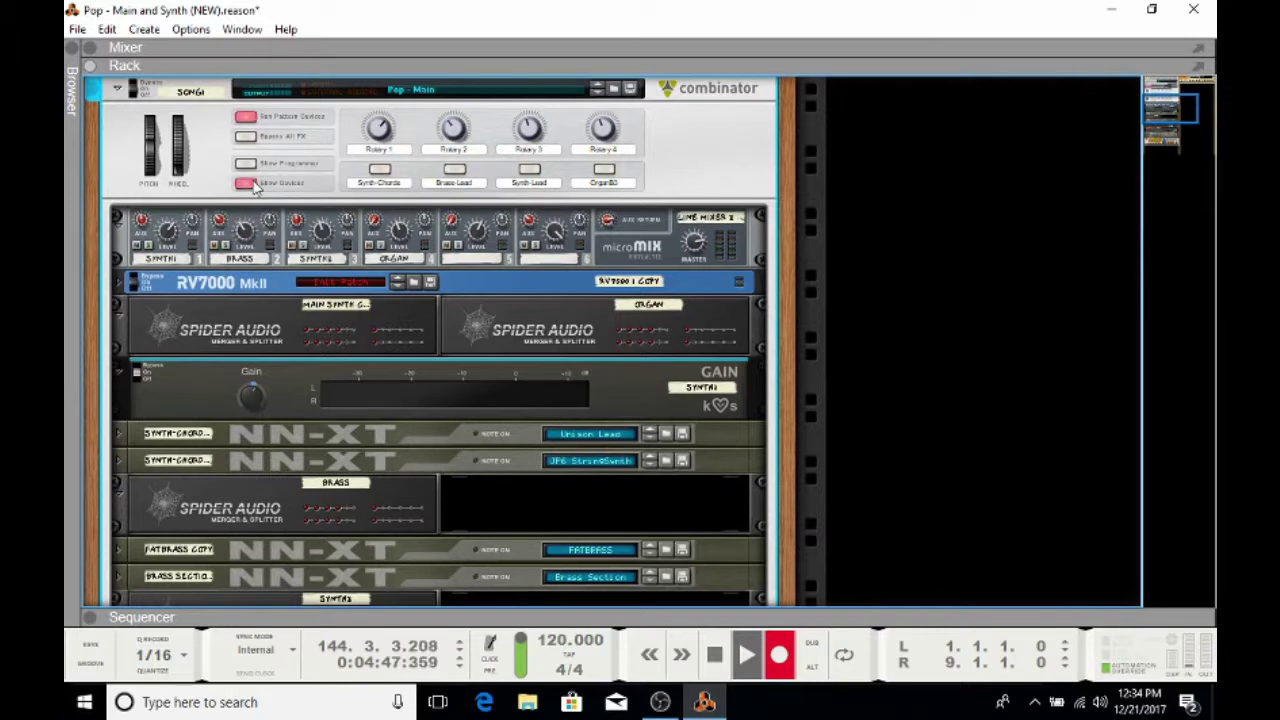
- Show Song1's devices and programmer, check the Line Mixer 2 copy key mapping, then hide both
{"action": "left_click", "coordinate": [245, 183]}
{"action": "left_click", "coordinate": [245, 394]}
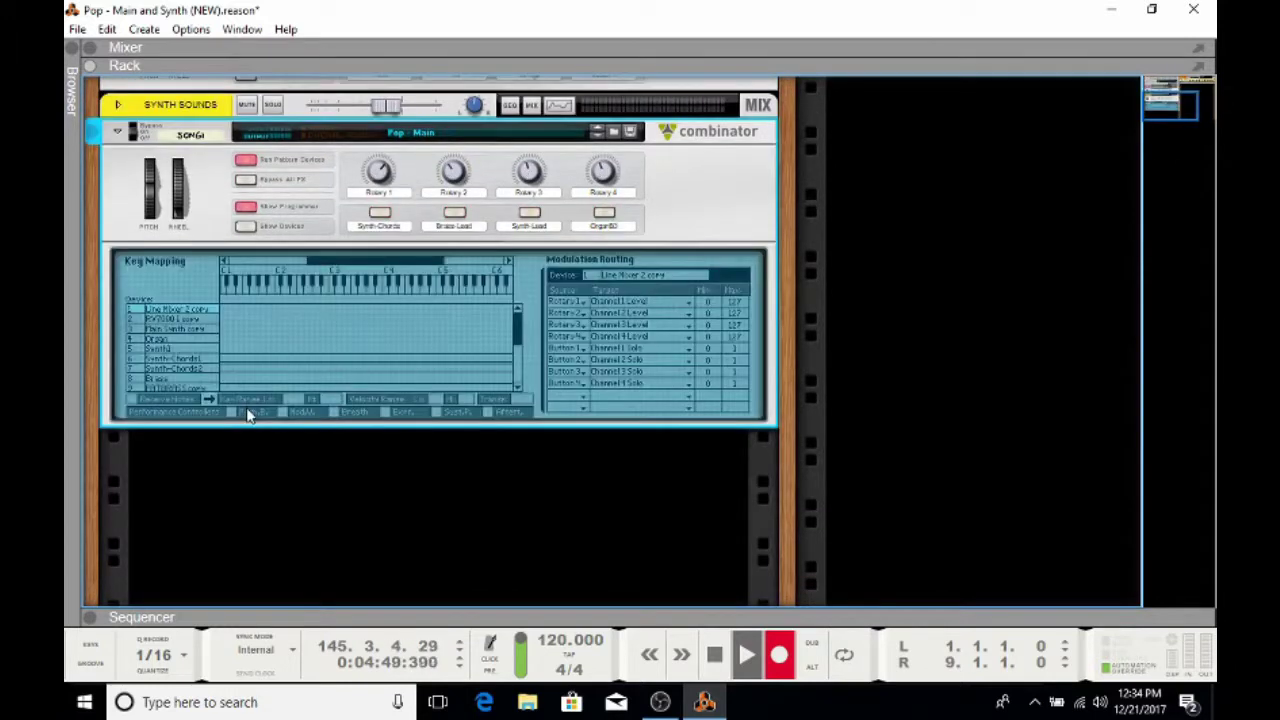
{"action": "left_click", "coordinate": [243, 228]}
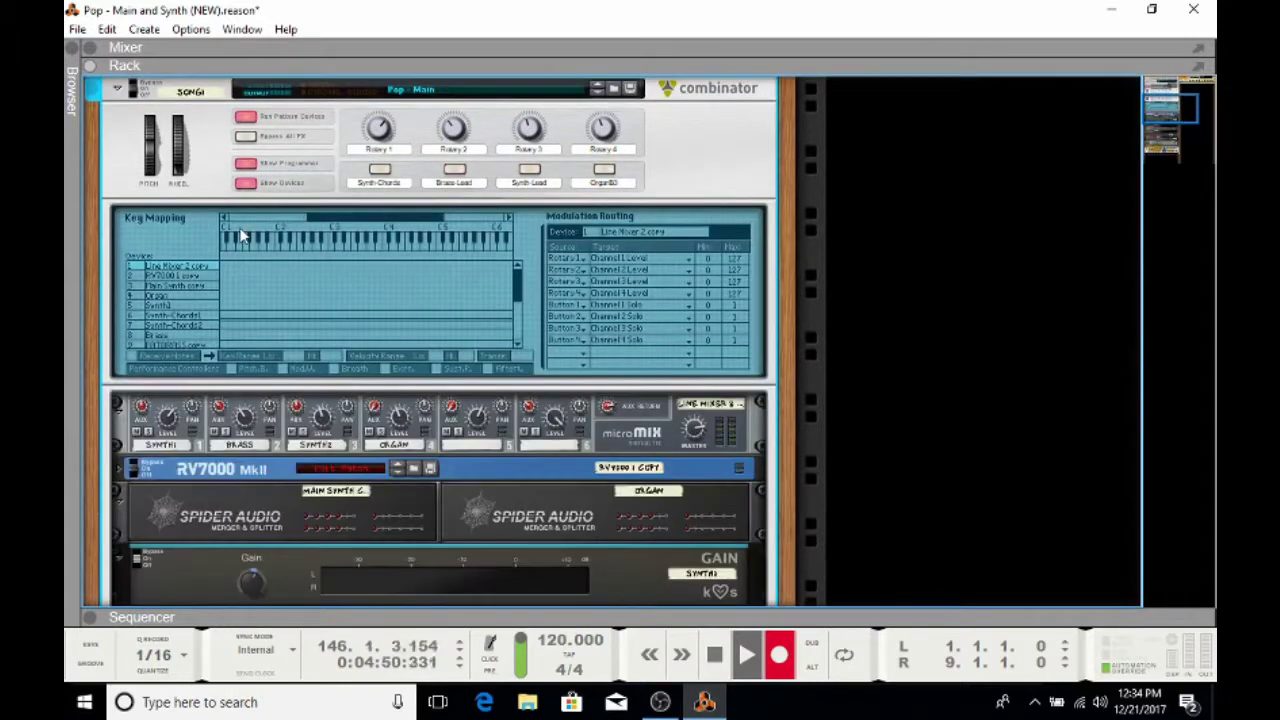
{"action": "left_click", "coordinate": [195, 276]}
{"action": "left_click", "coordinate": [195, 268]}
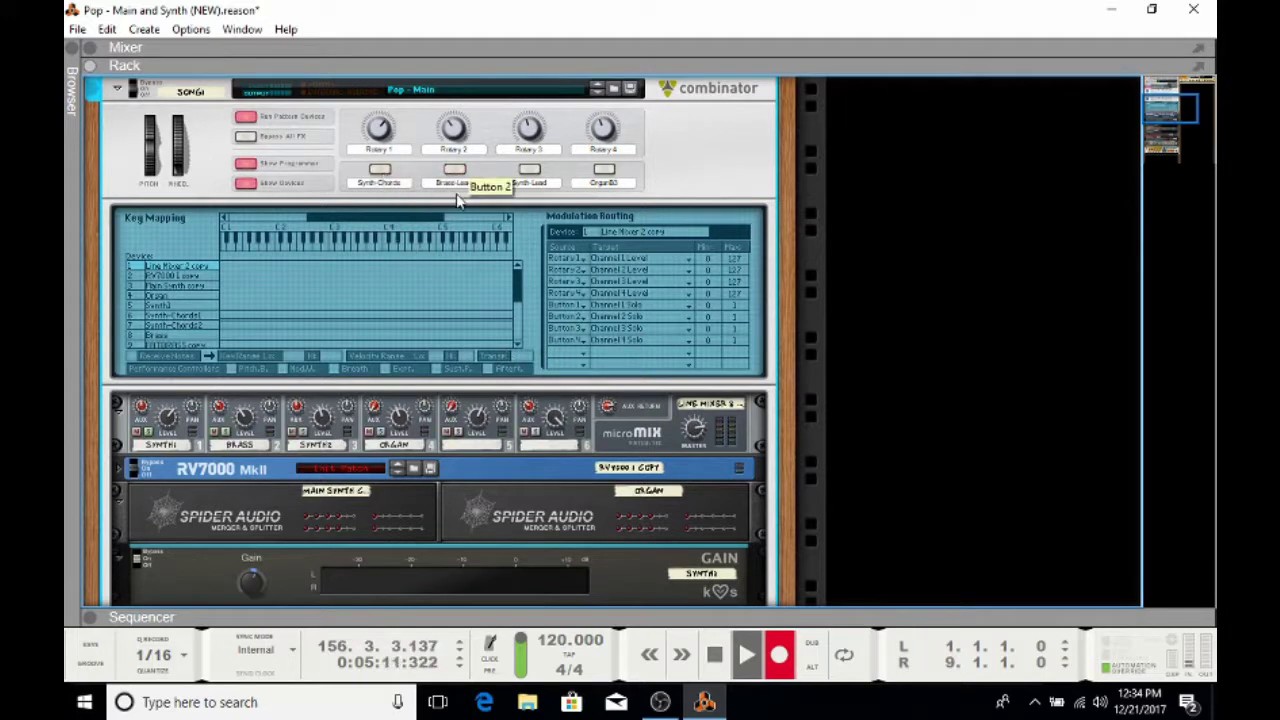
{"action": "left_click", "coordinate": [245, 182]}
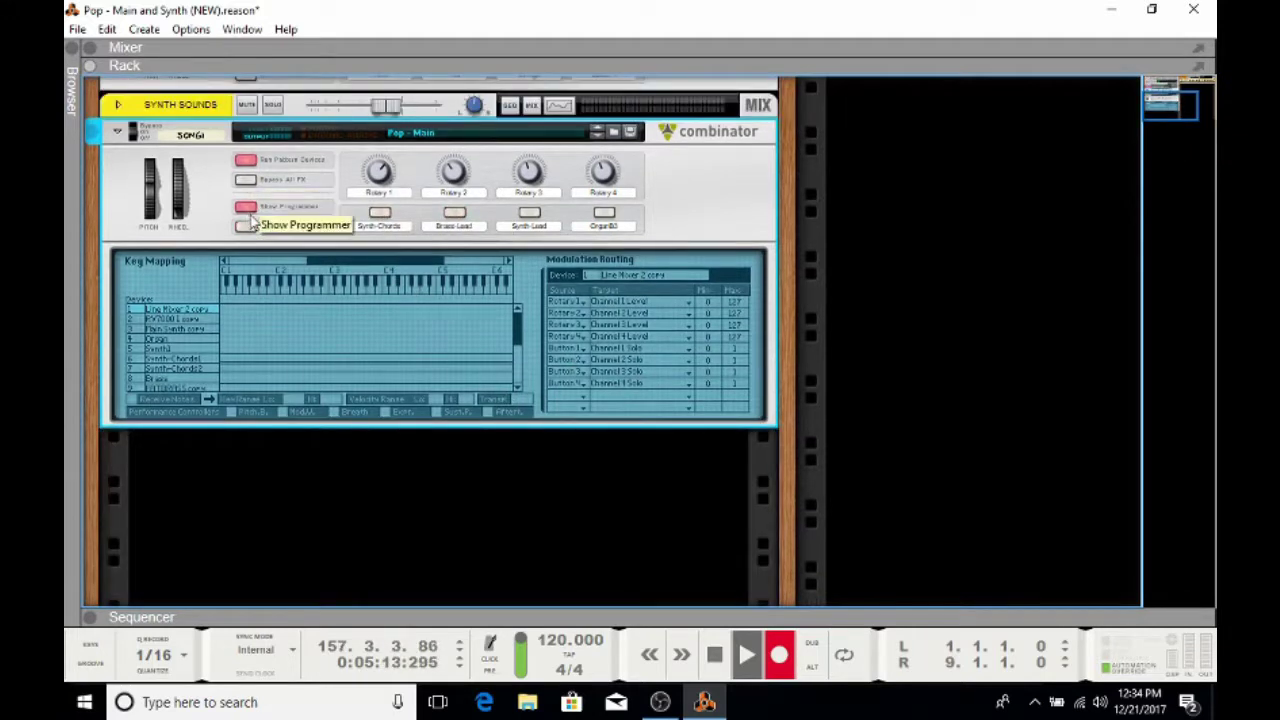
{"action": "left_click", "coordinate": [250, 214]}
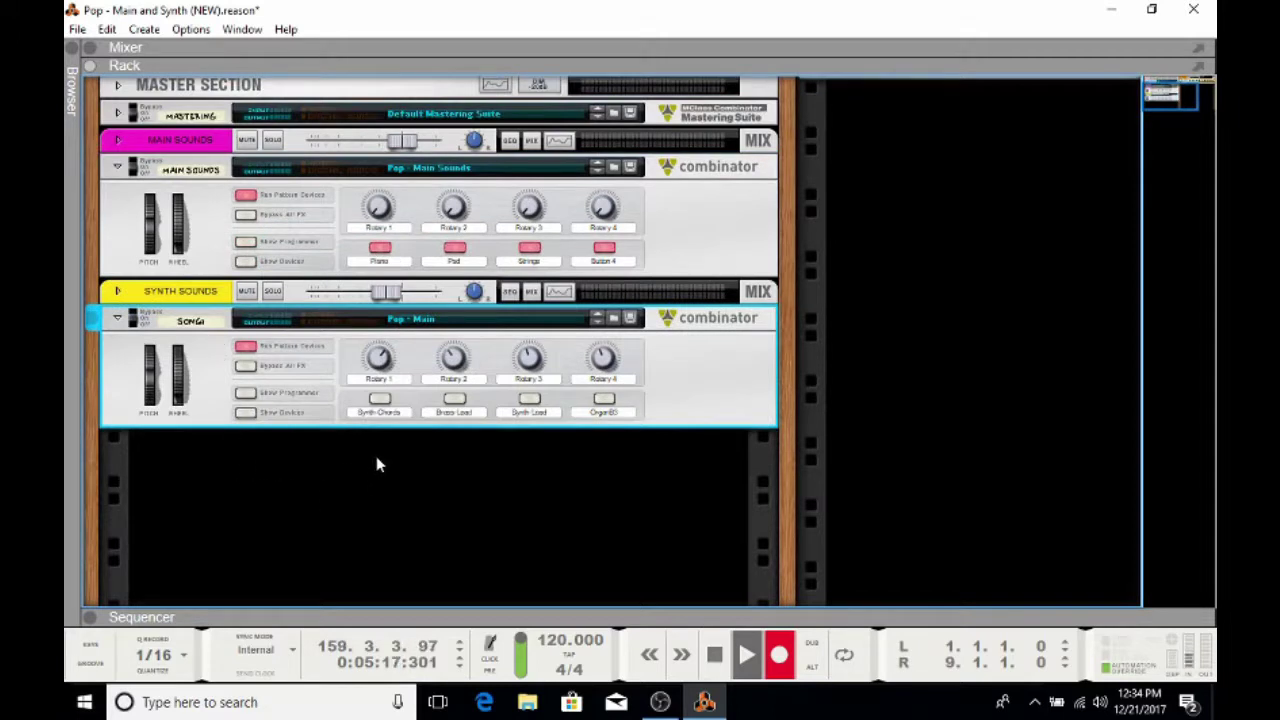
- Select the Main Sounds combinator in the rack beside the song devices
{"action": "left_click", "coordinate": [205, 220]}
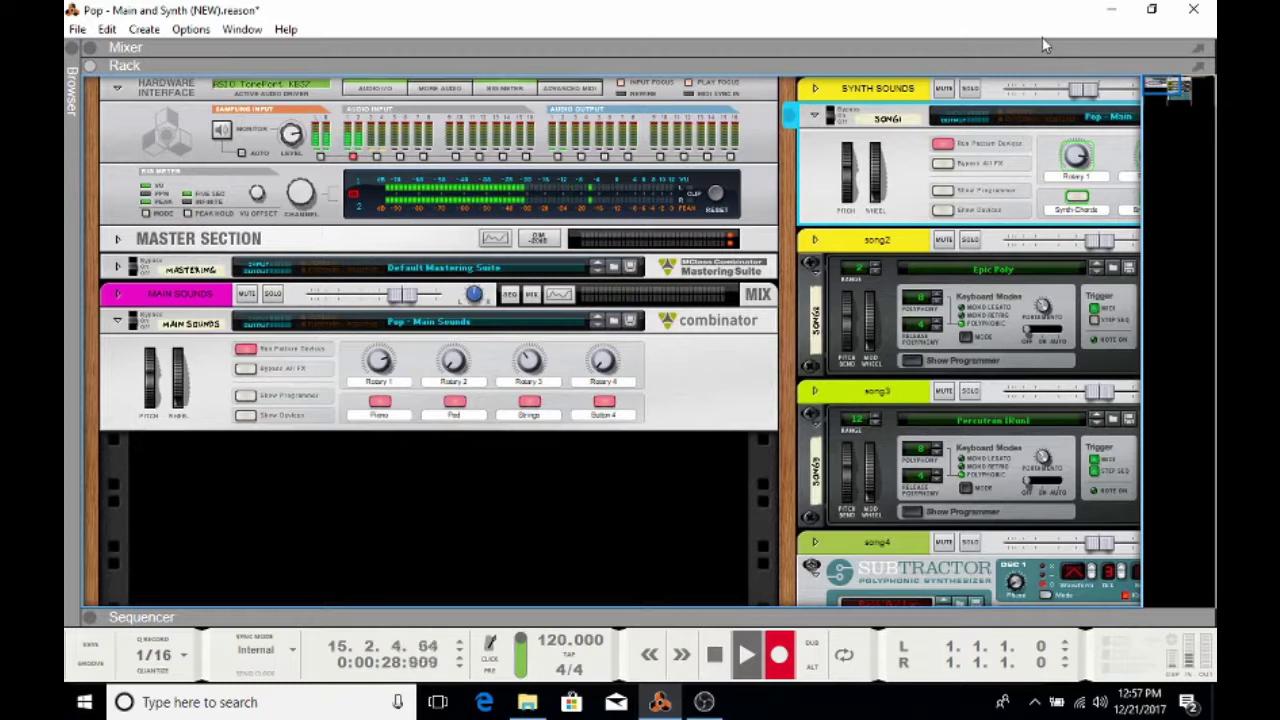
- Select the Main Sounds combinator and open Edit > Preferences
{"action": "left_click", "coordinate": [762, 377]}
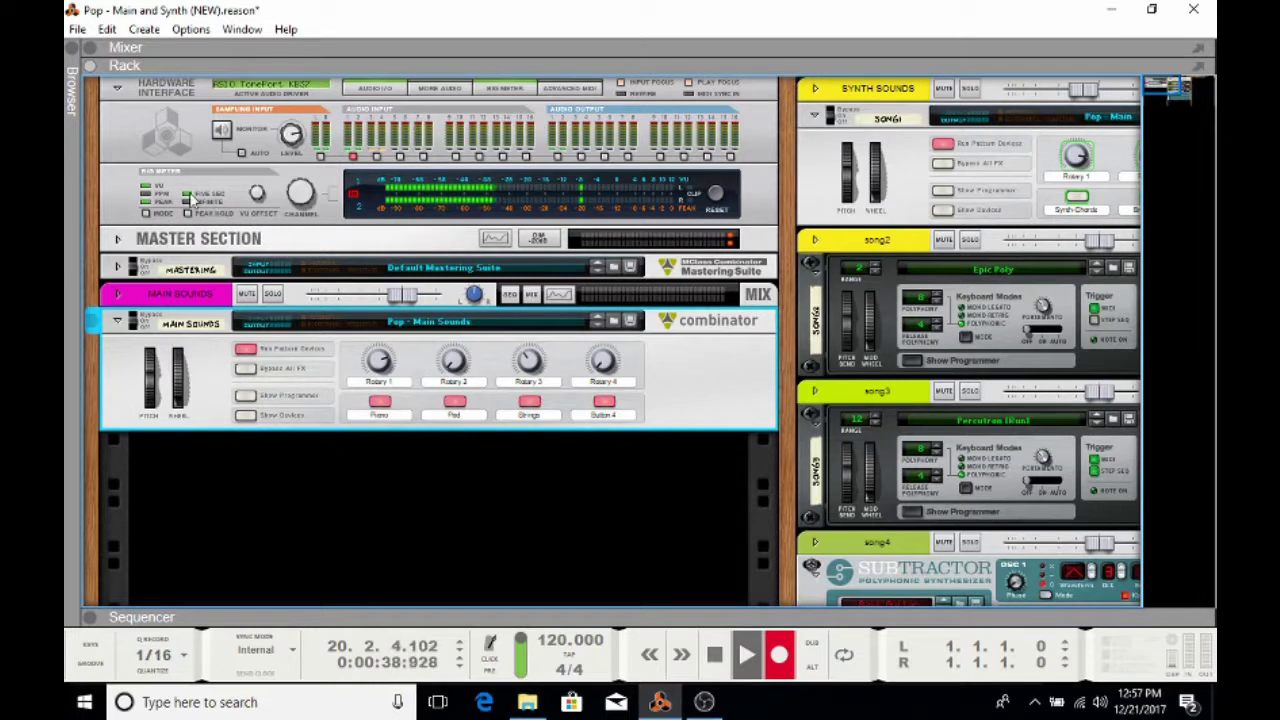
{"action": "left_click", "coordinate": [107, 29]}
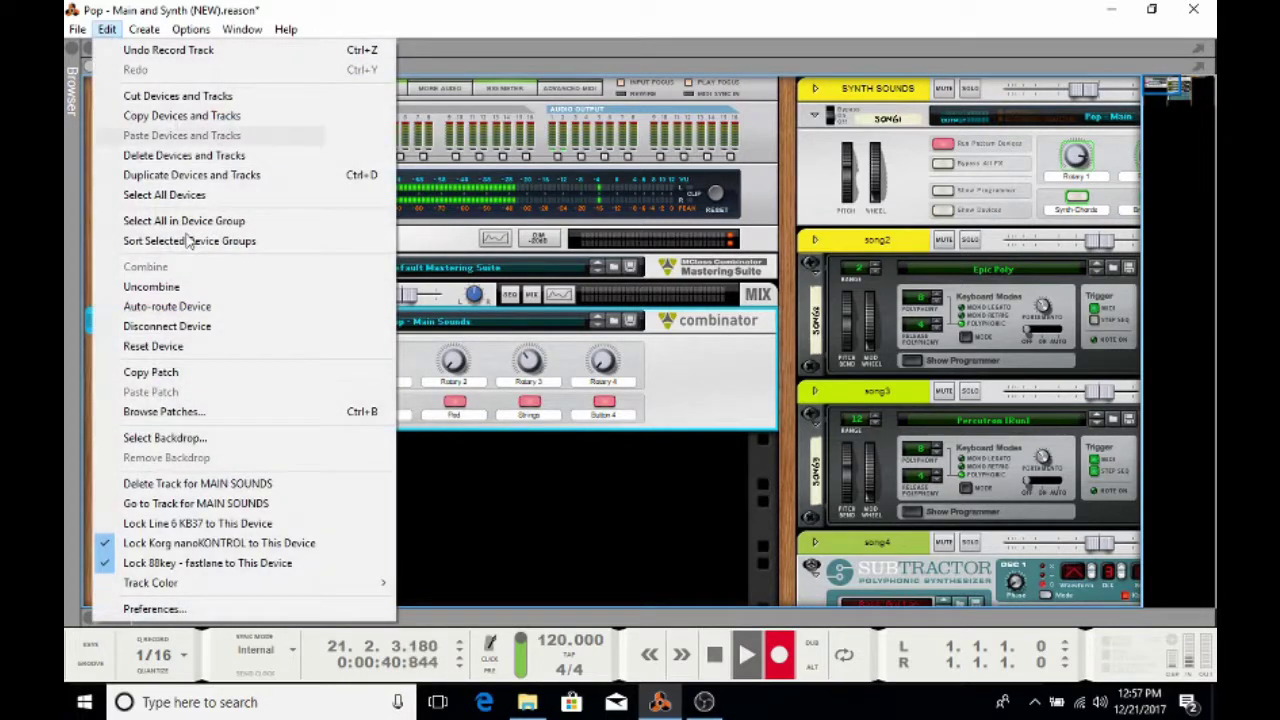
{"action": "left_click", "coordinate": [271, 608]}
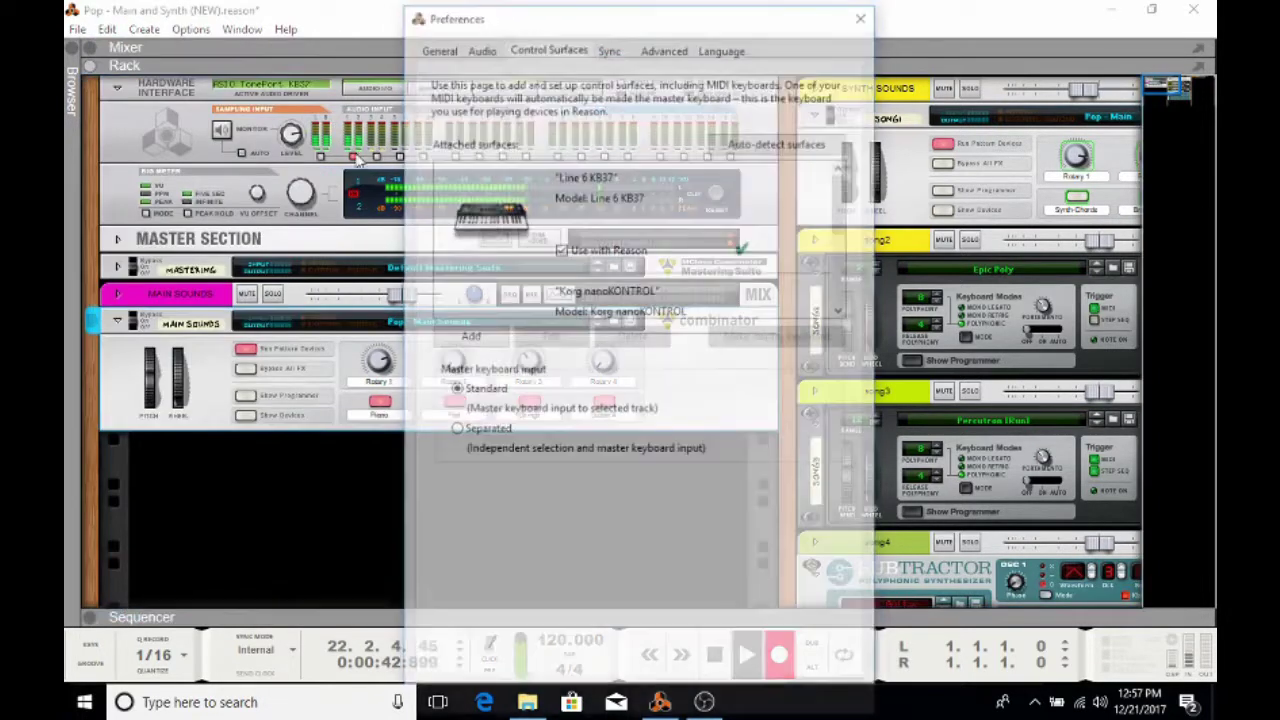
- Make 88key - fastlane the master keyboard, then set no master keyboard and close Preferences
{"action": "left_click_drag", "start_coordinate": [843, 180], "coordinate": [850, 338]}
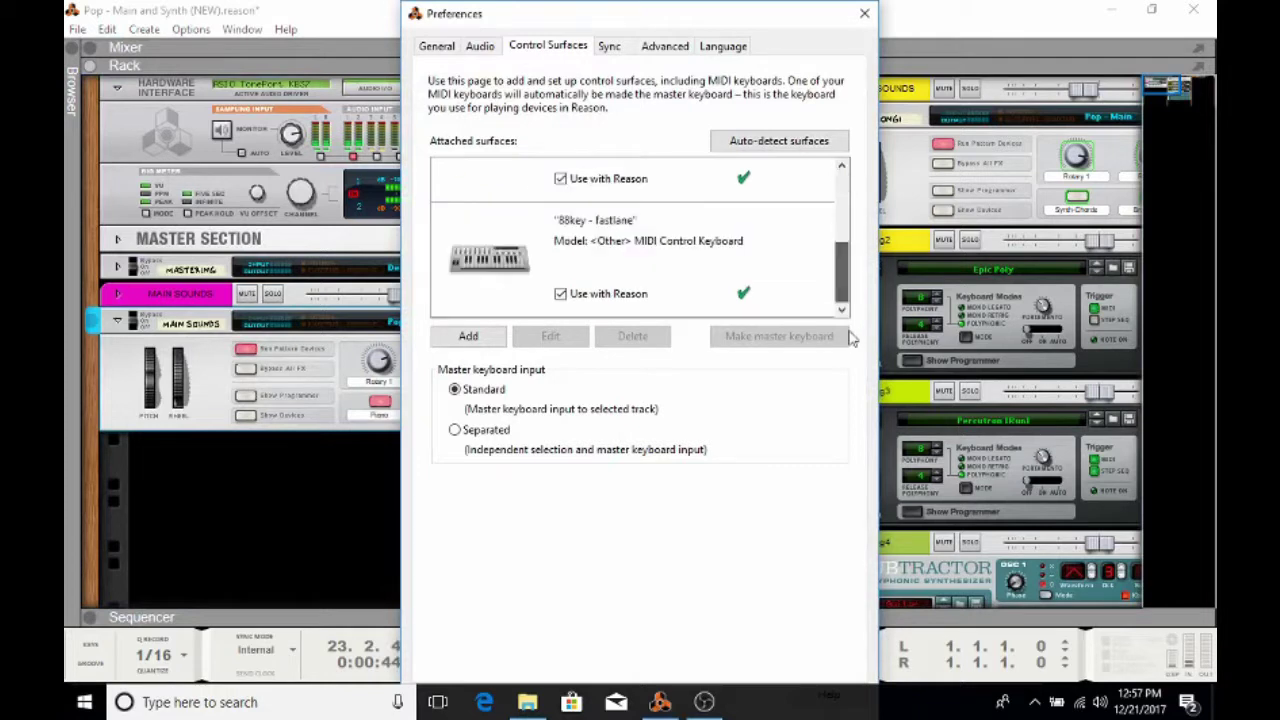
{"action": "left_click", "coordinate": [708, 221]}
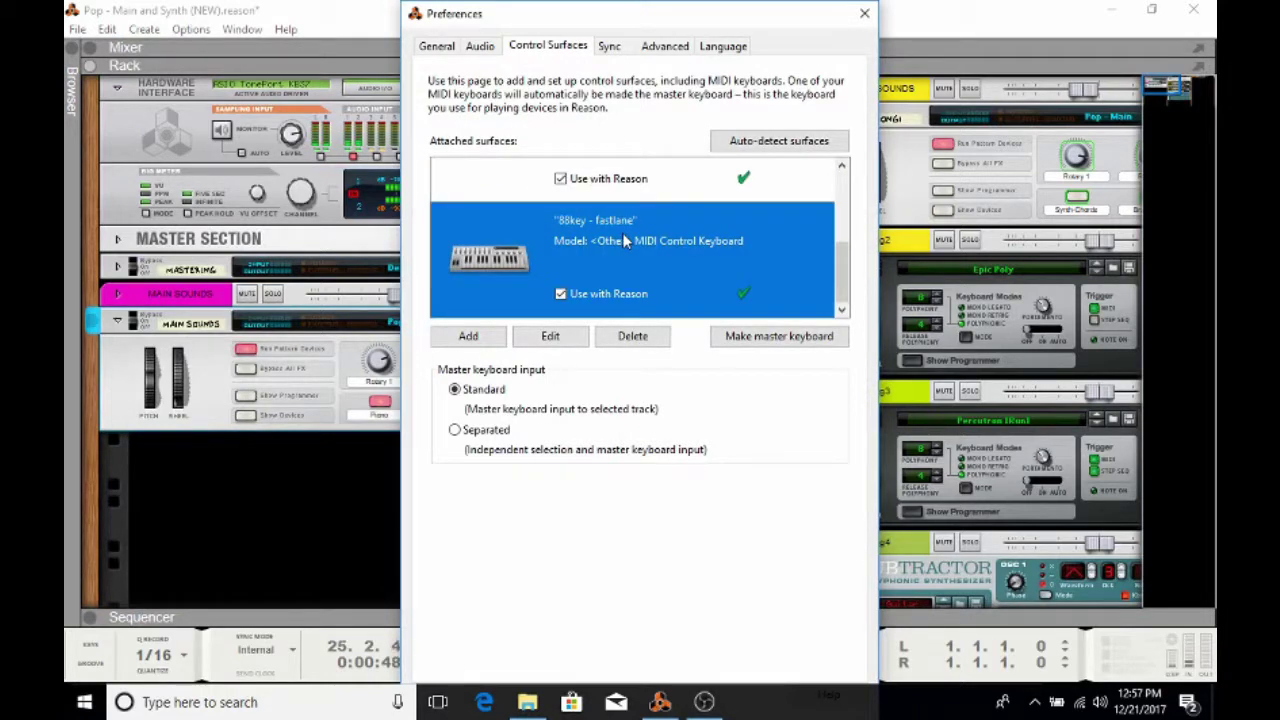
{"action": "left_click", "coordinate": [748, 337]}
{"action": "left_click", "coordinate": [605, 420]}
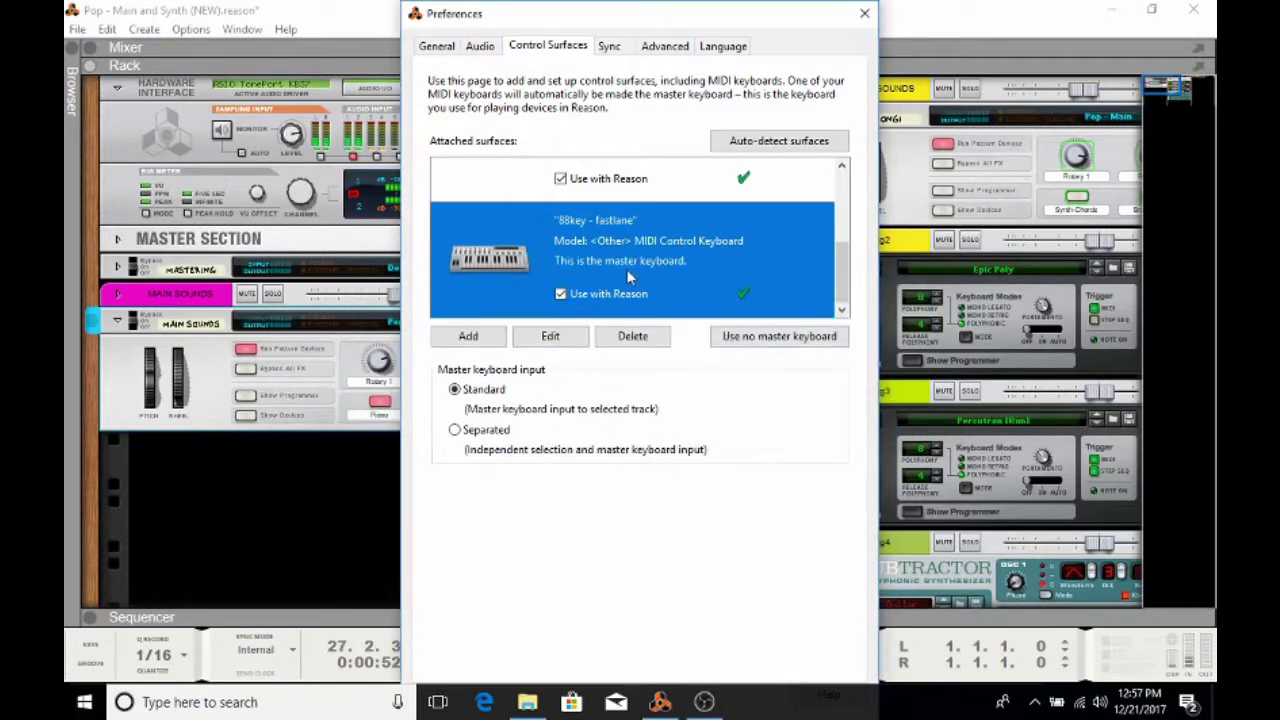
{"action": "left_click", "coordinate": [757, 340]}
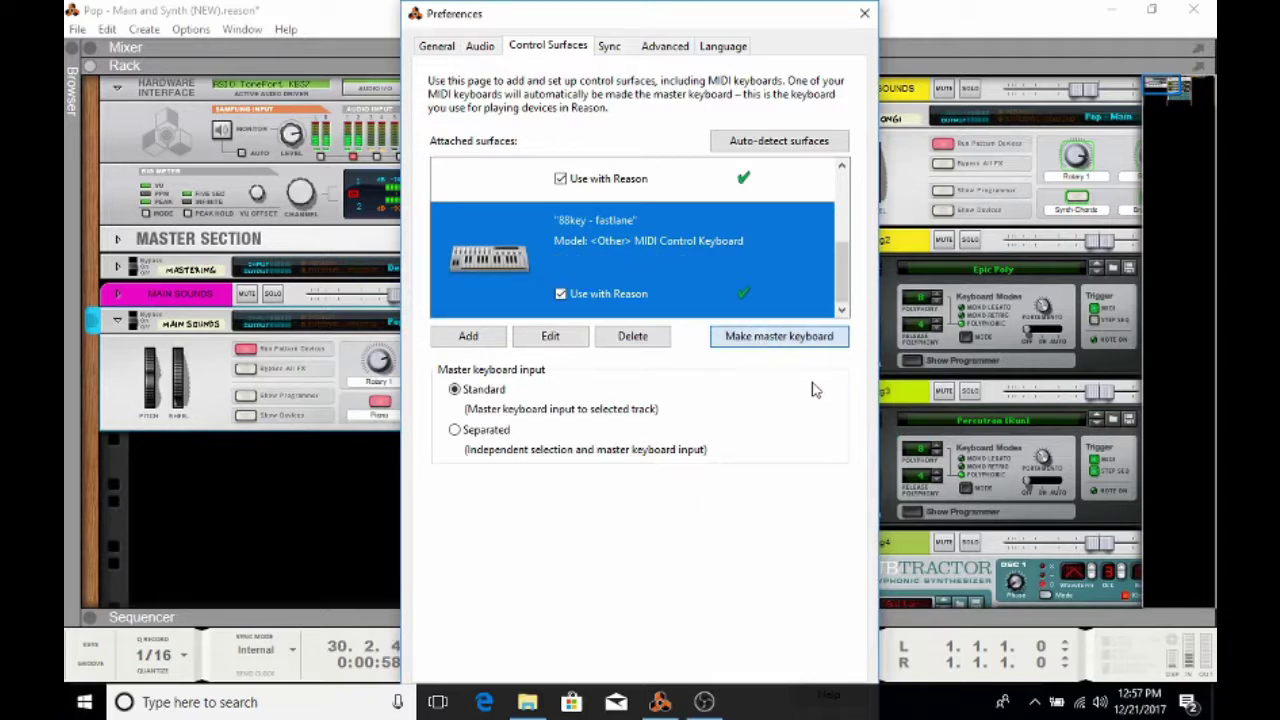
{"action": "scroll", "coordinate": [700, 270], "scroll_direction": "up", "scroll_amount": 1}
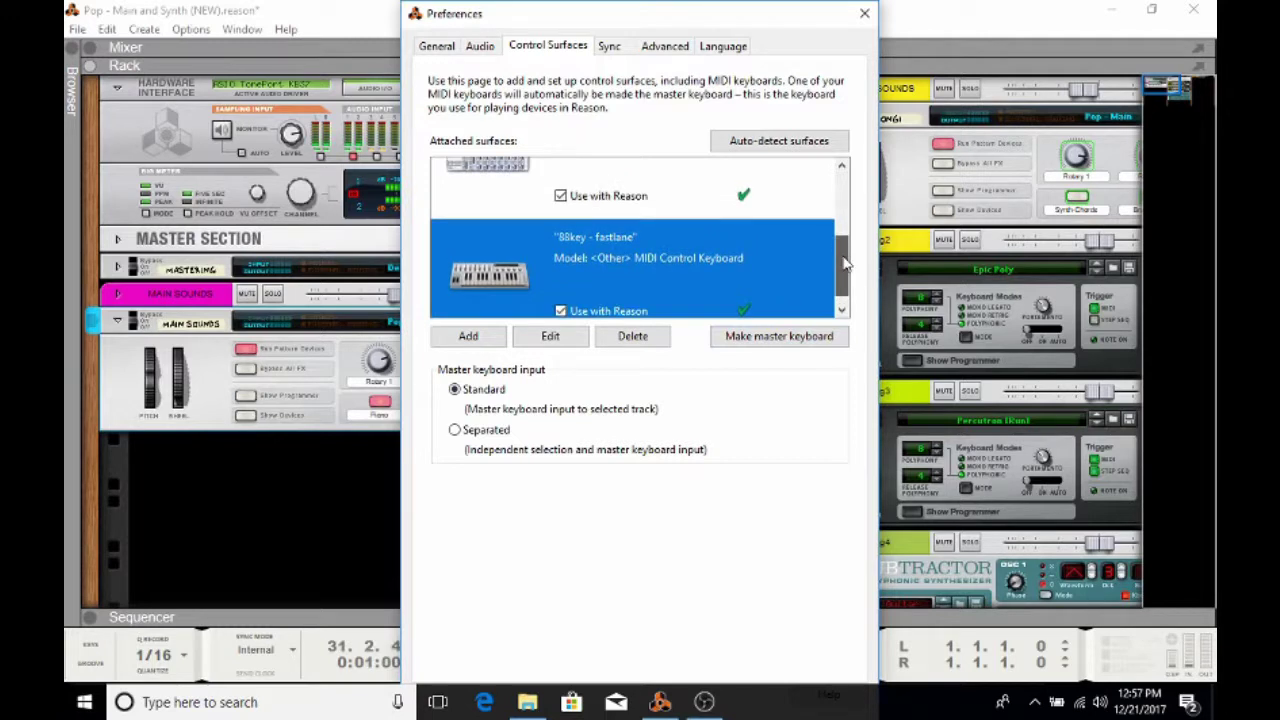
{"action": "scroll", "coordinate": [650, 274], "scroll_direction": "down", "scroll_amount": 1}
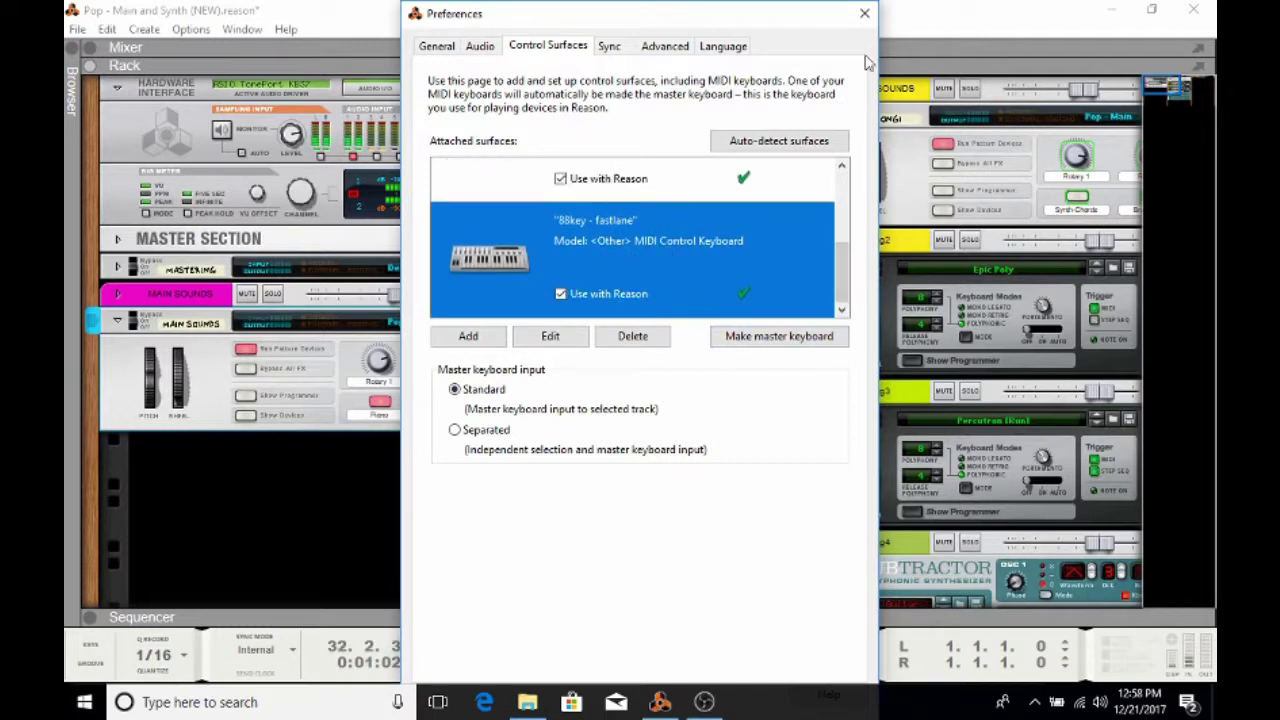
{"action": "left_click", "coordinate": [862, 16]}
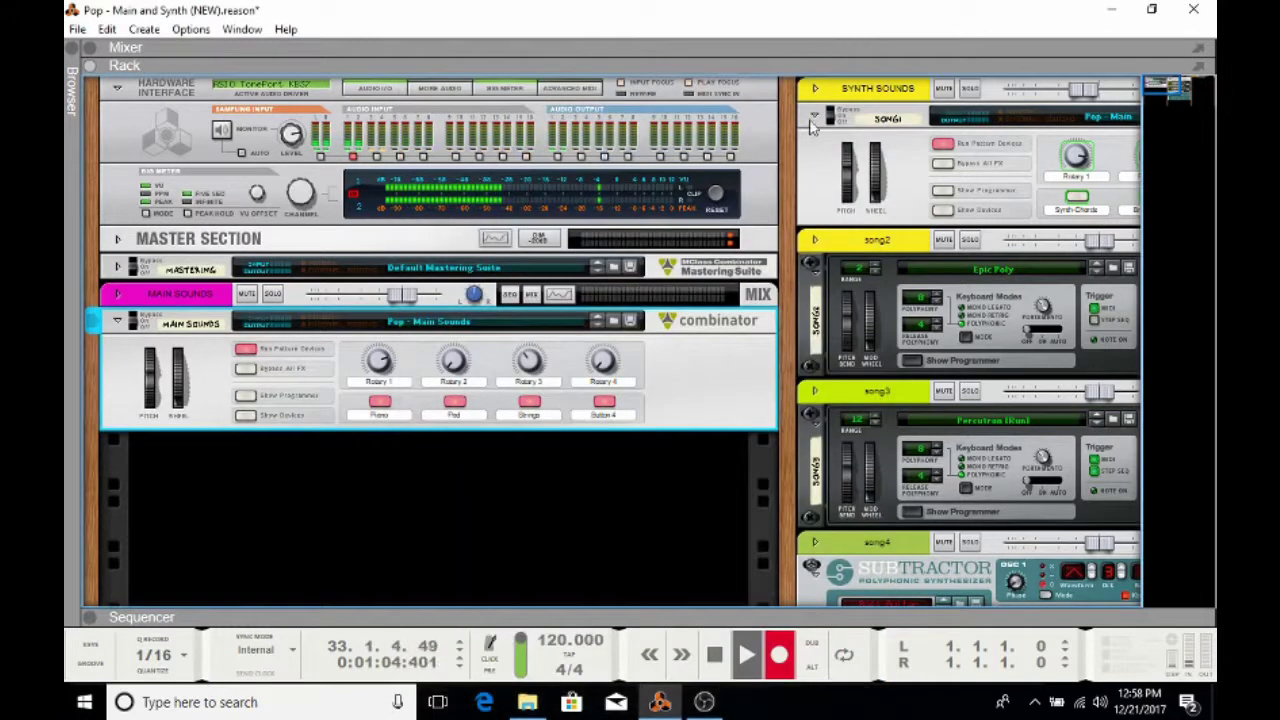
- From the Main Sounds context menu, choose Lock 88key - fastlane to This Device
{"action": "right_click", "coordinate": [683, 394]}
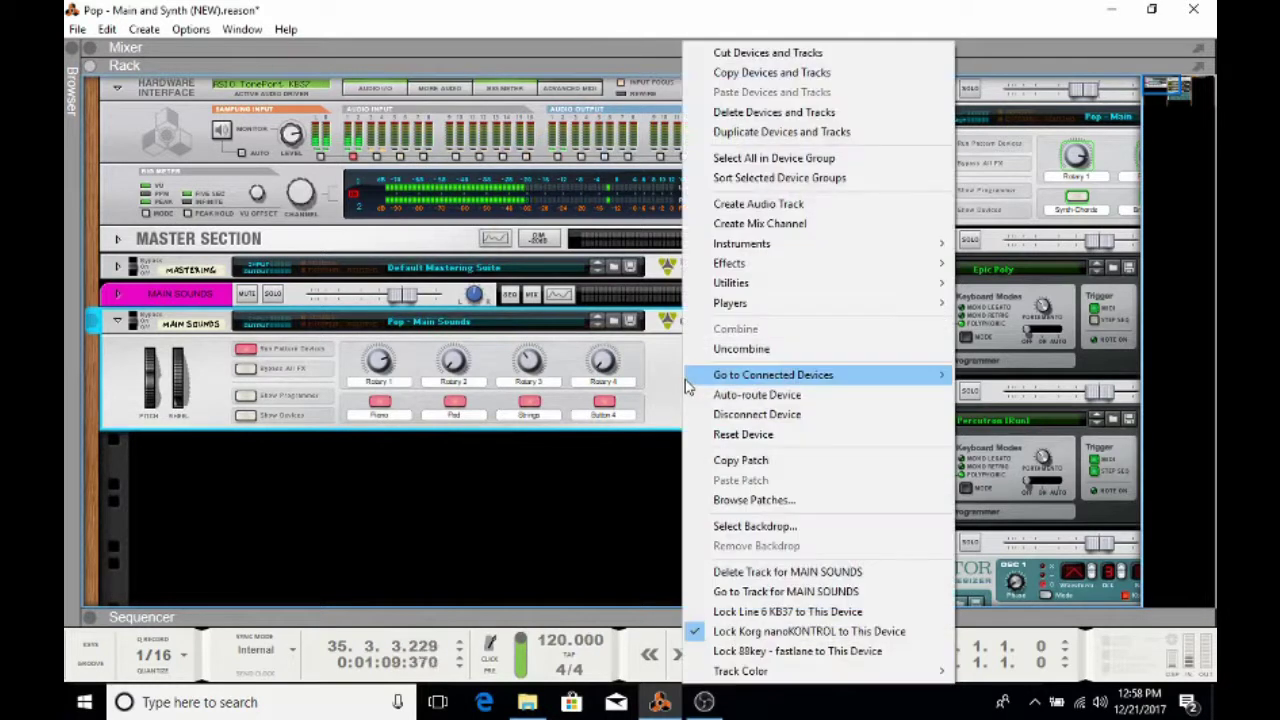
{"action": "left_click", "coordinate": [765, 651]}
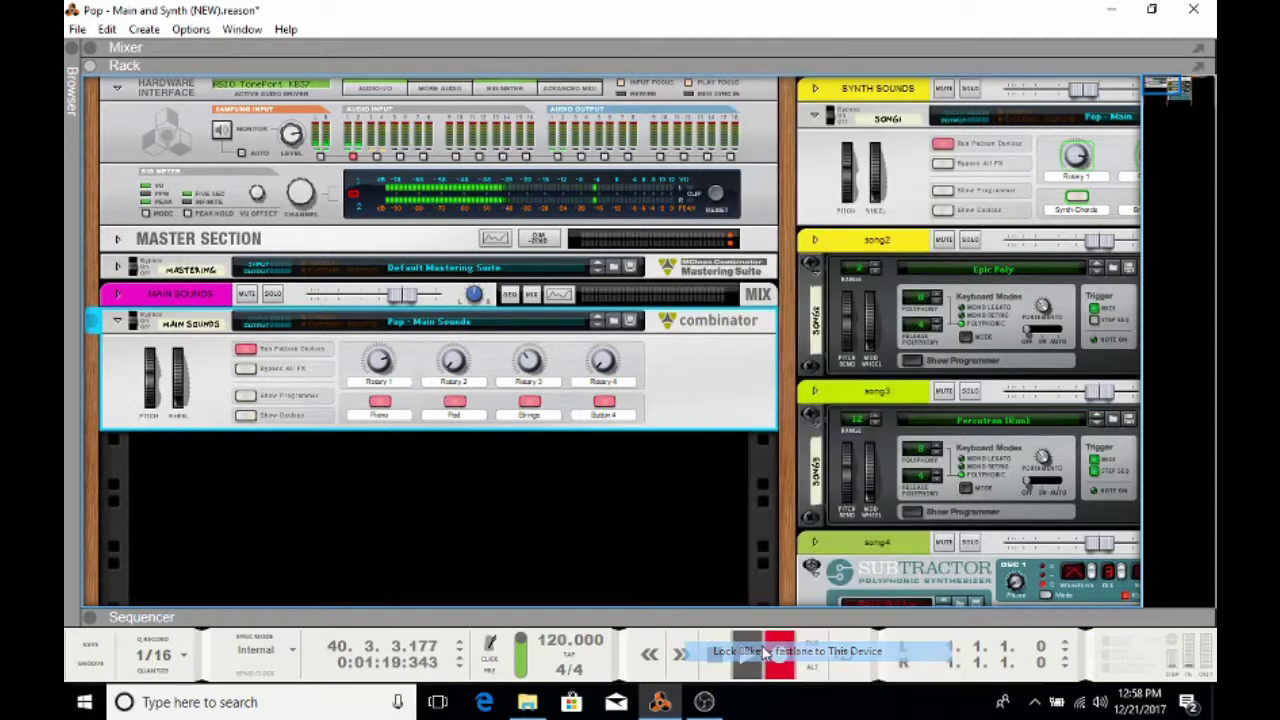
{"action": "left_click", "coordinate": [107, 29]}
{"action": "left_click", "coordinate": [214, 607]}
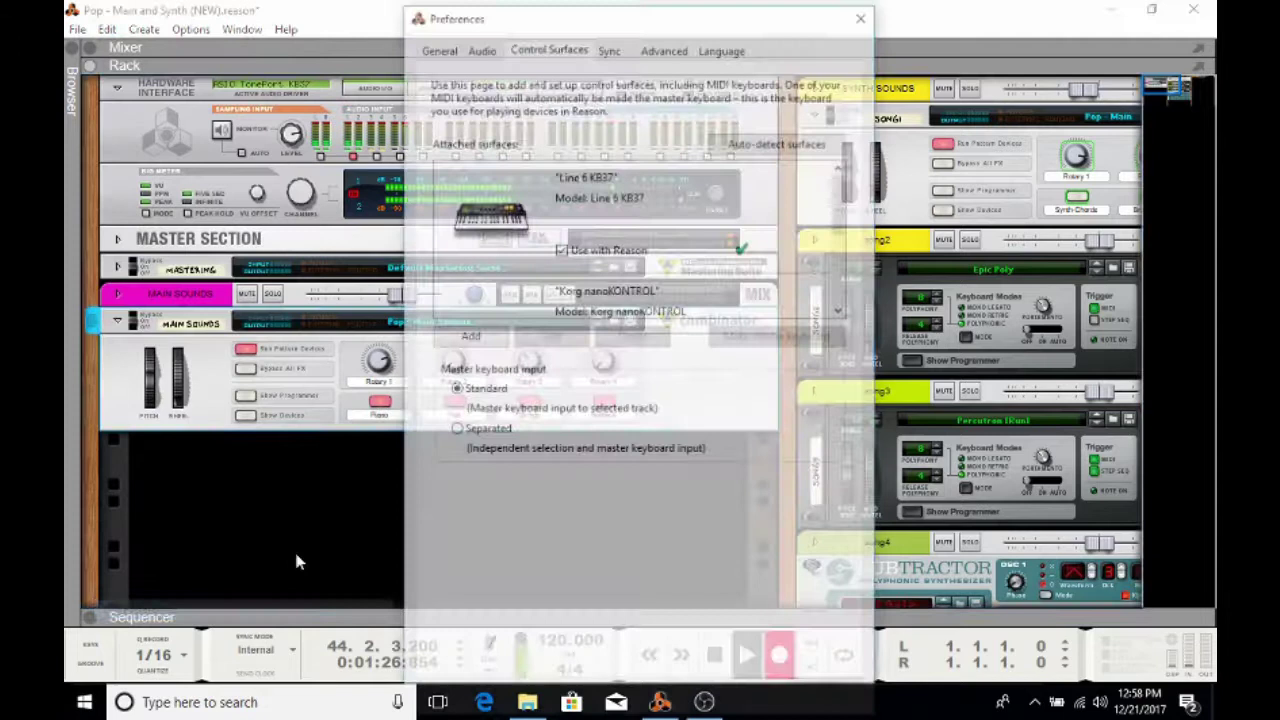
{"action": "scroll", "coordinate": [843, 200], "scroll_direction": "down", "scroll_amount": 3}
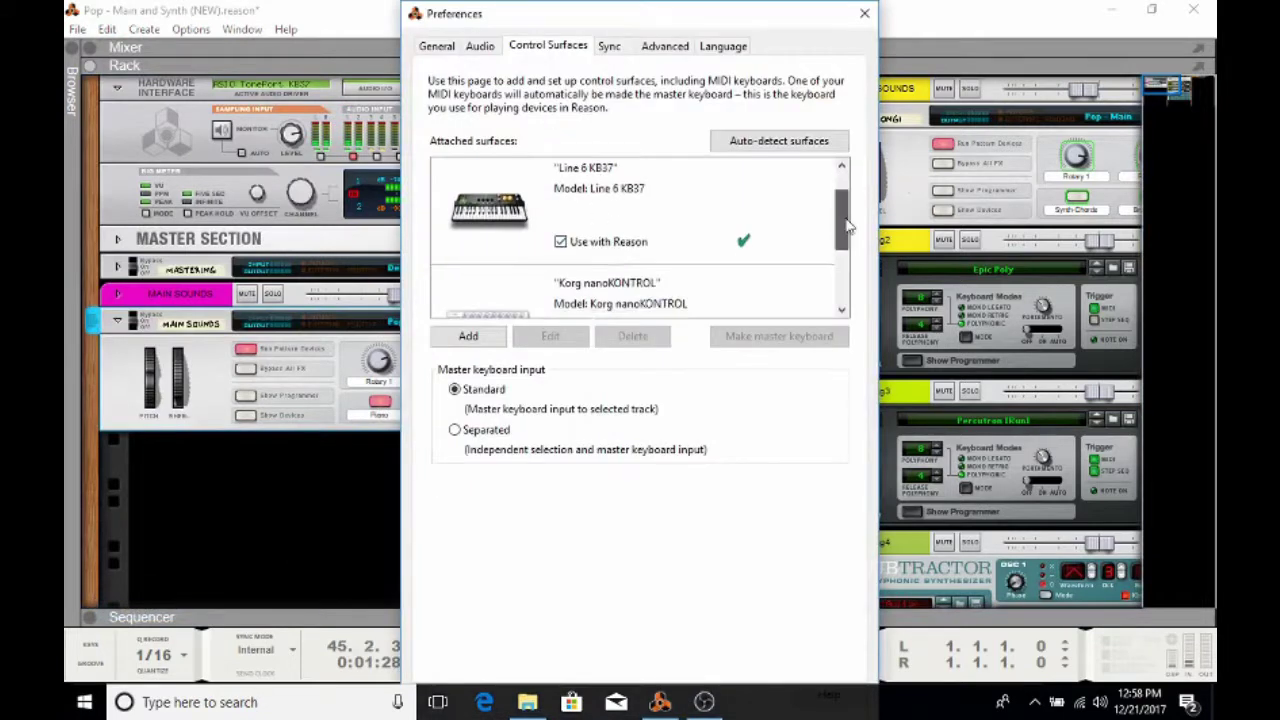
{"action": "left_click", "coordinate": [863, 17]}
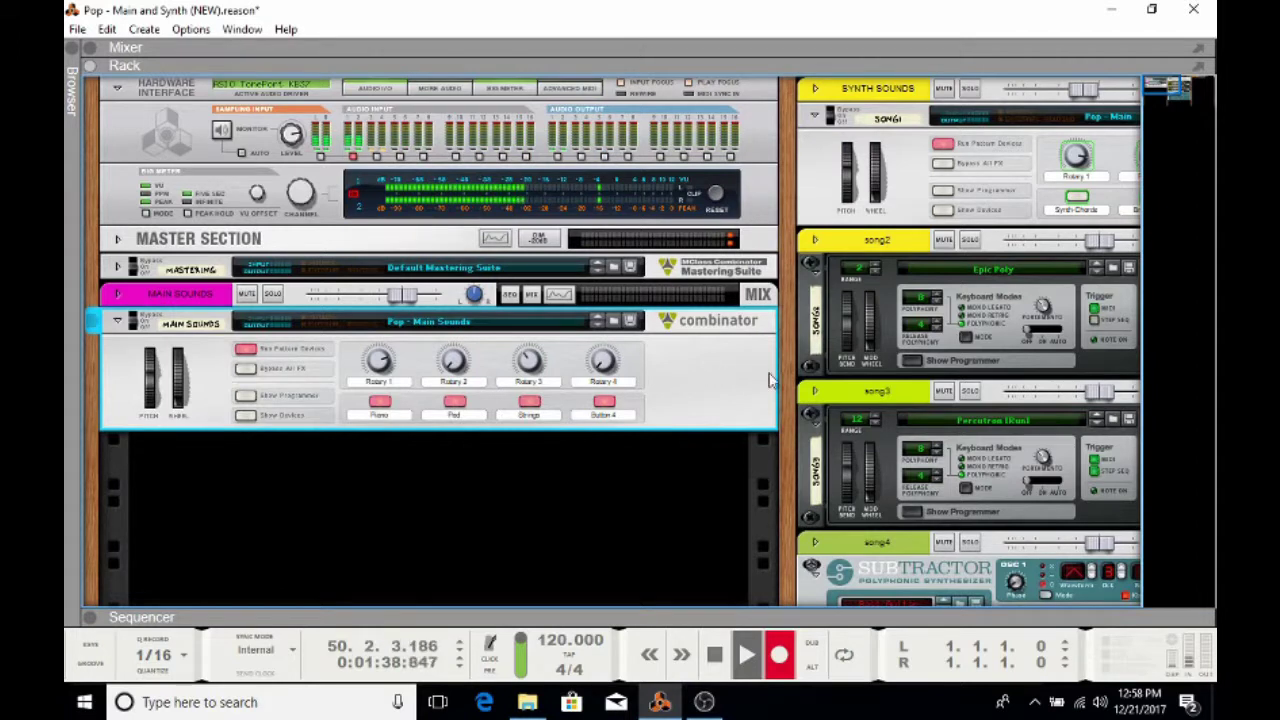
{"action": "right_click", "coordinate": [691, 372]}
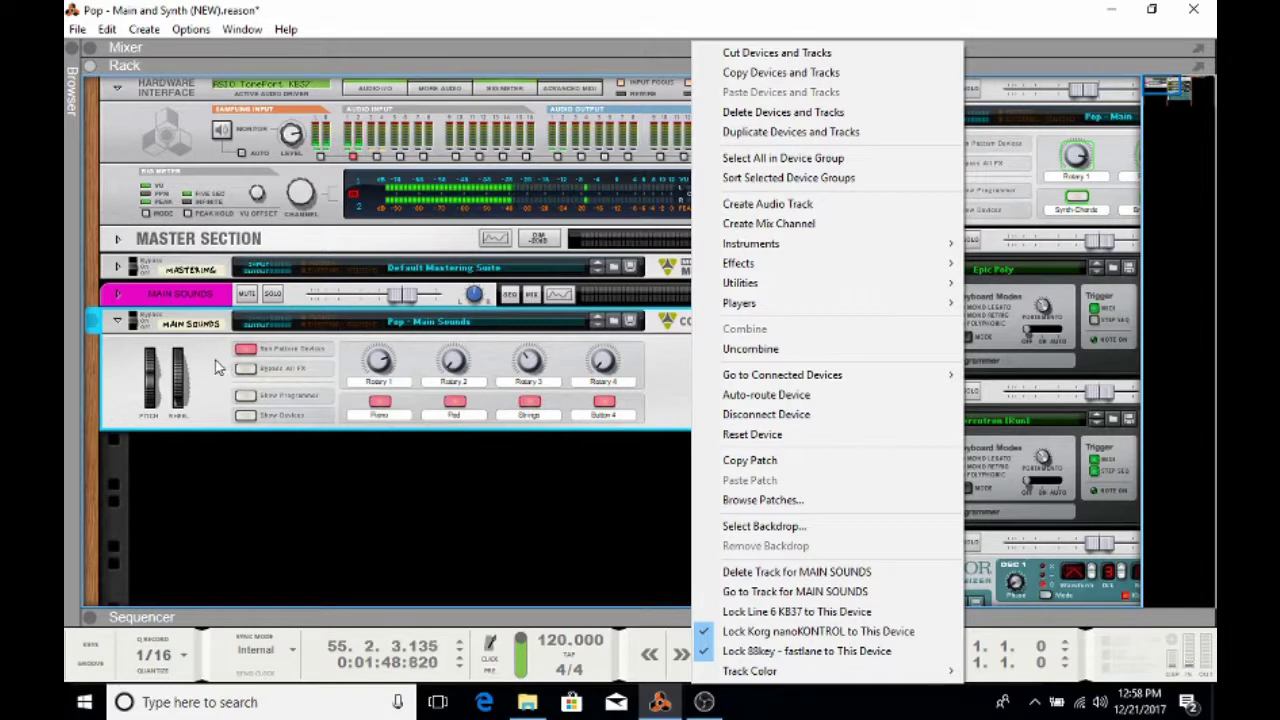
{"action": "left_click", "coordinate": [660, 372]}
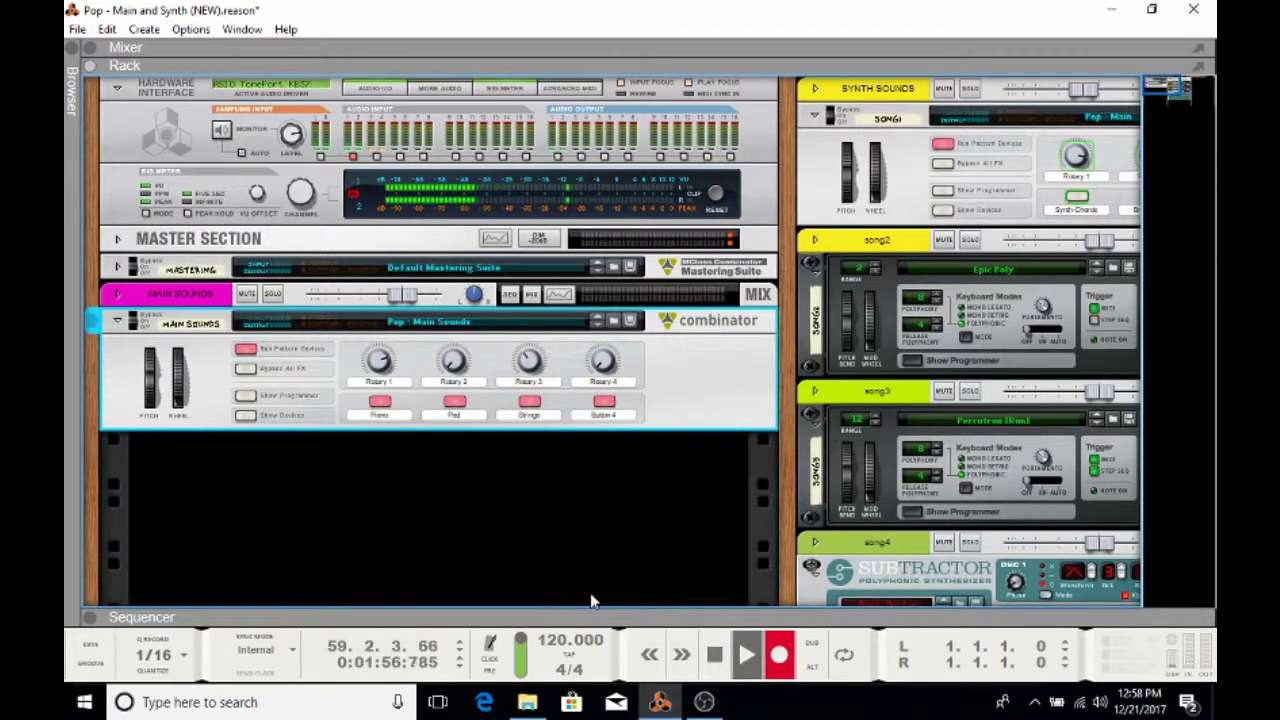
- Raise and lower the sequencer divider, then shift the rack navigator to frame Synth Sounds and song2–song4
{"action": "left_click_drag", "start_coordinate": [591, 604], "coordinate": [593, 549]}
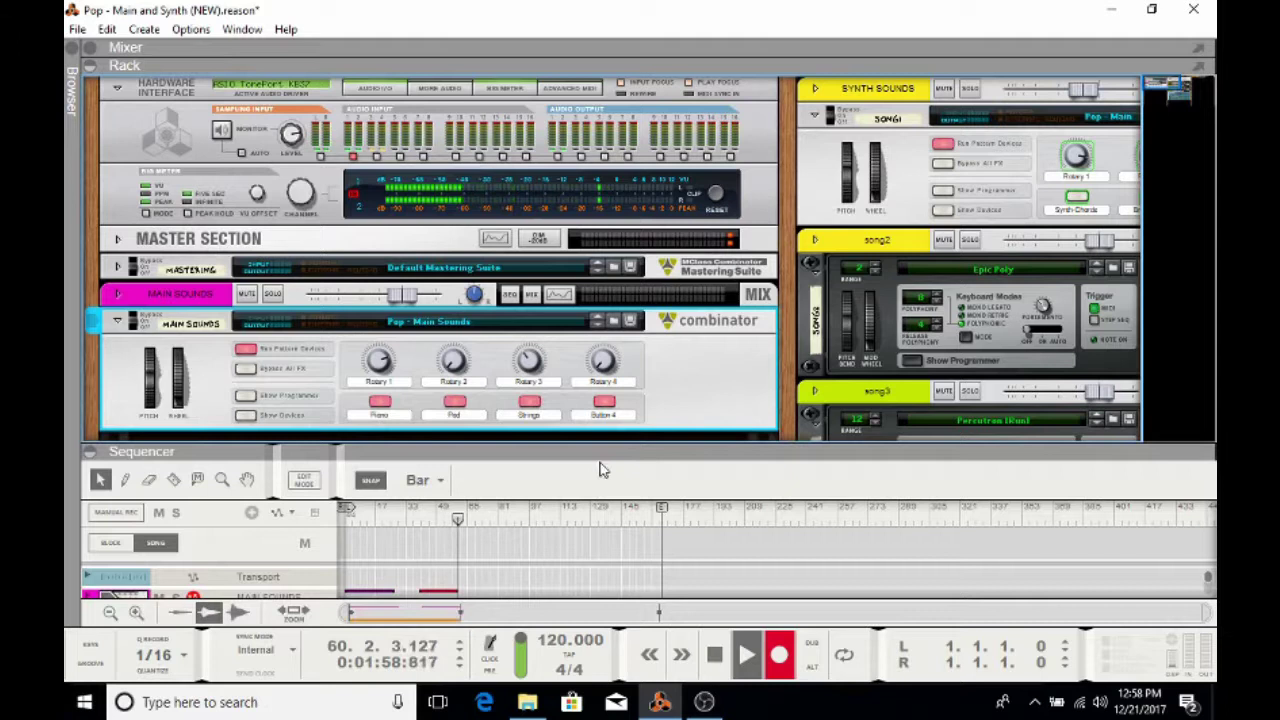
{"action": "left_click_drag", "start_coordinate": [604, 581], "coordinate": [617, 640]}
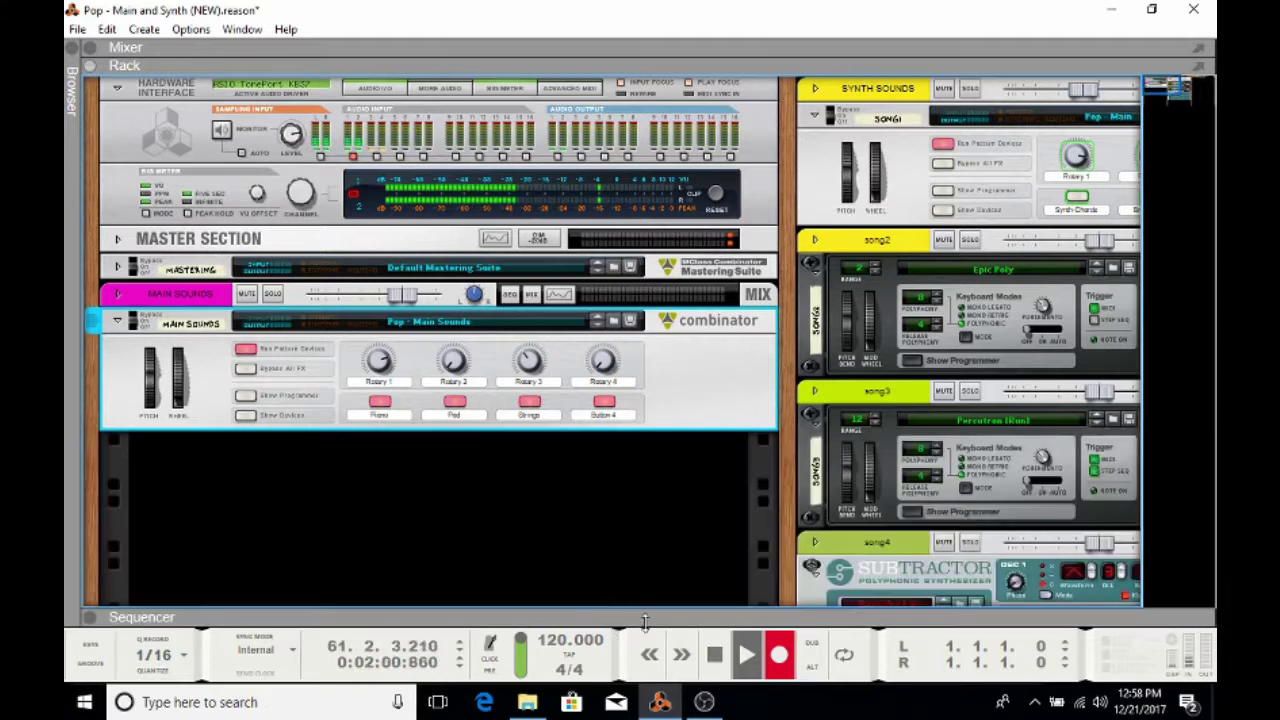
{"action": "left_click", "coordinate": [1168, 88]}
{"action": "left_click_drag", "start_coordinate": [1170, 85], "coordinate": [1165, 86]}
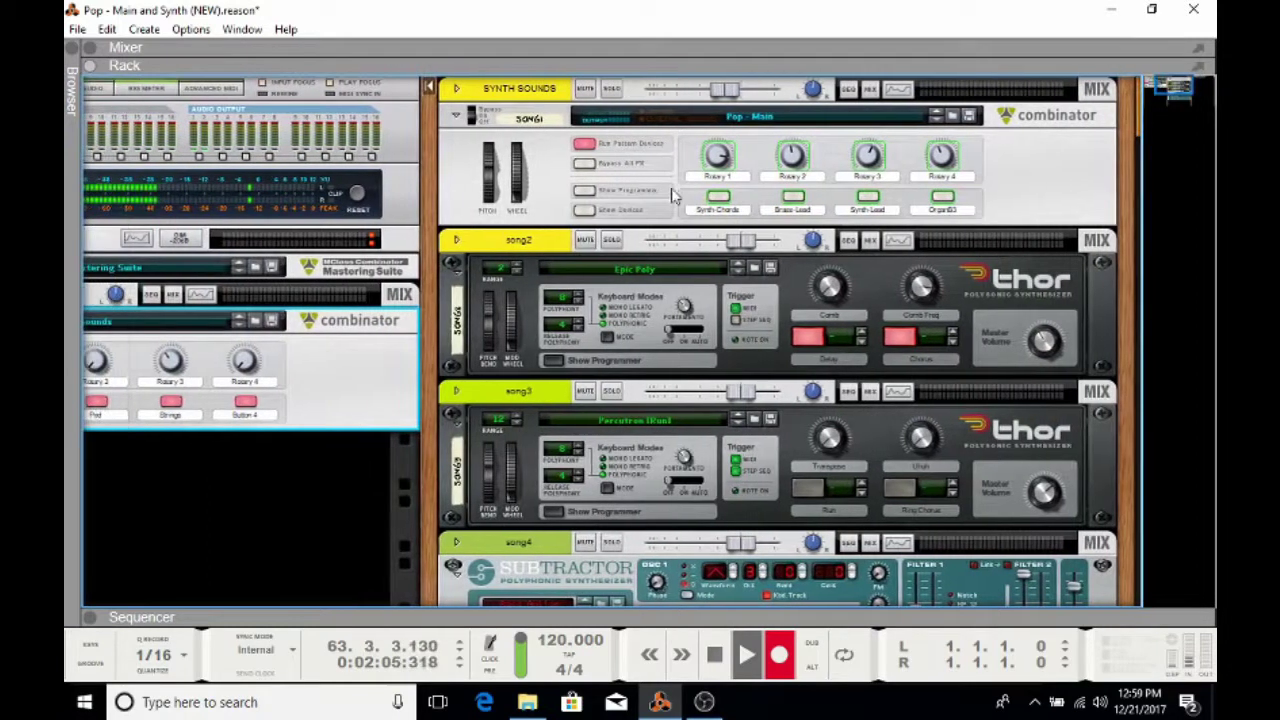
- Create Audio Track 1, taking input from TonePort KB37 Send 1, from the rack's context menu
{"action": "left_click", "coordinate": [1045, 170]}
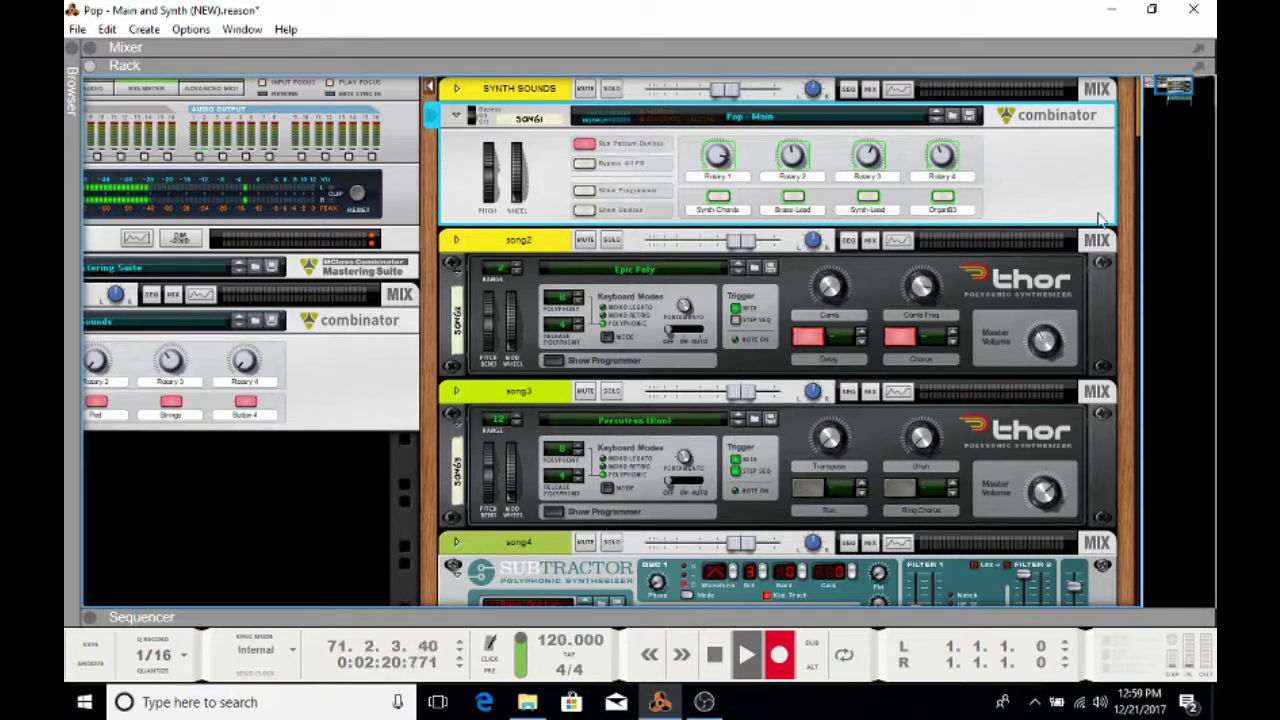
{"action": "right_click", "coordinate": [1062, 212]}
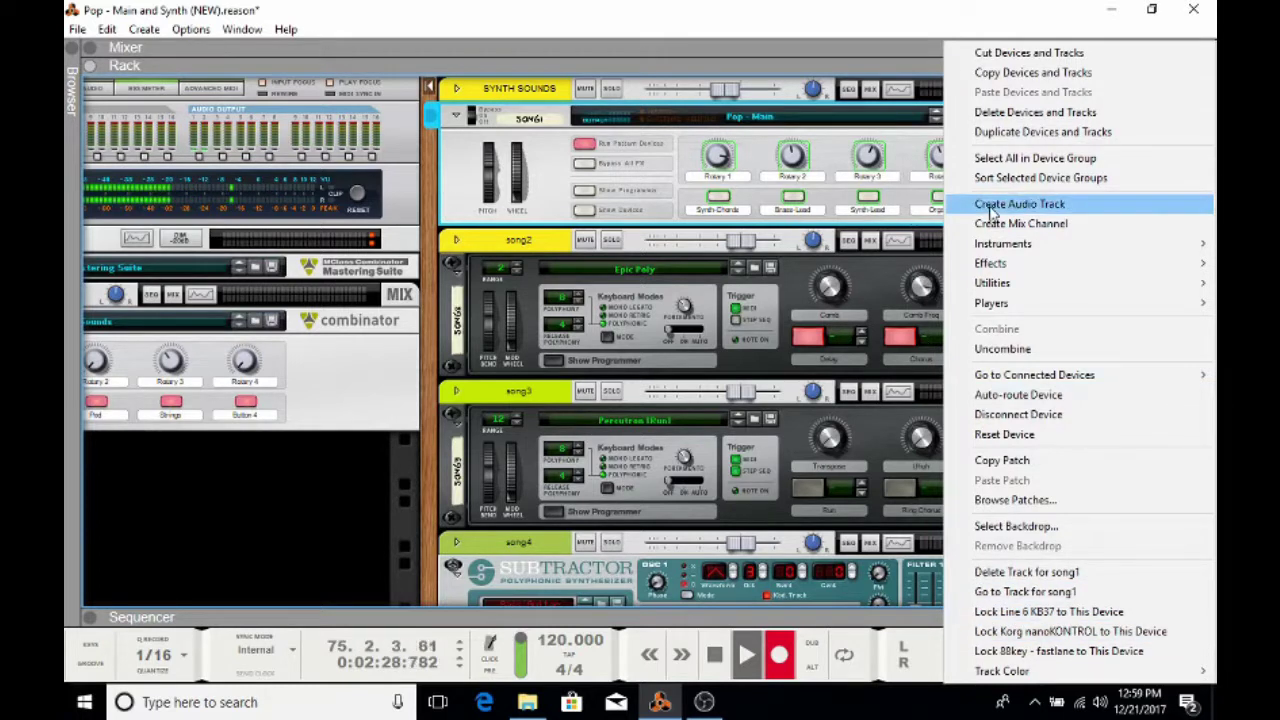
{"action": "left_click", "coordinate": [908, 177]}
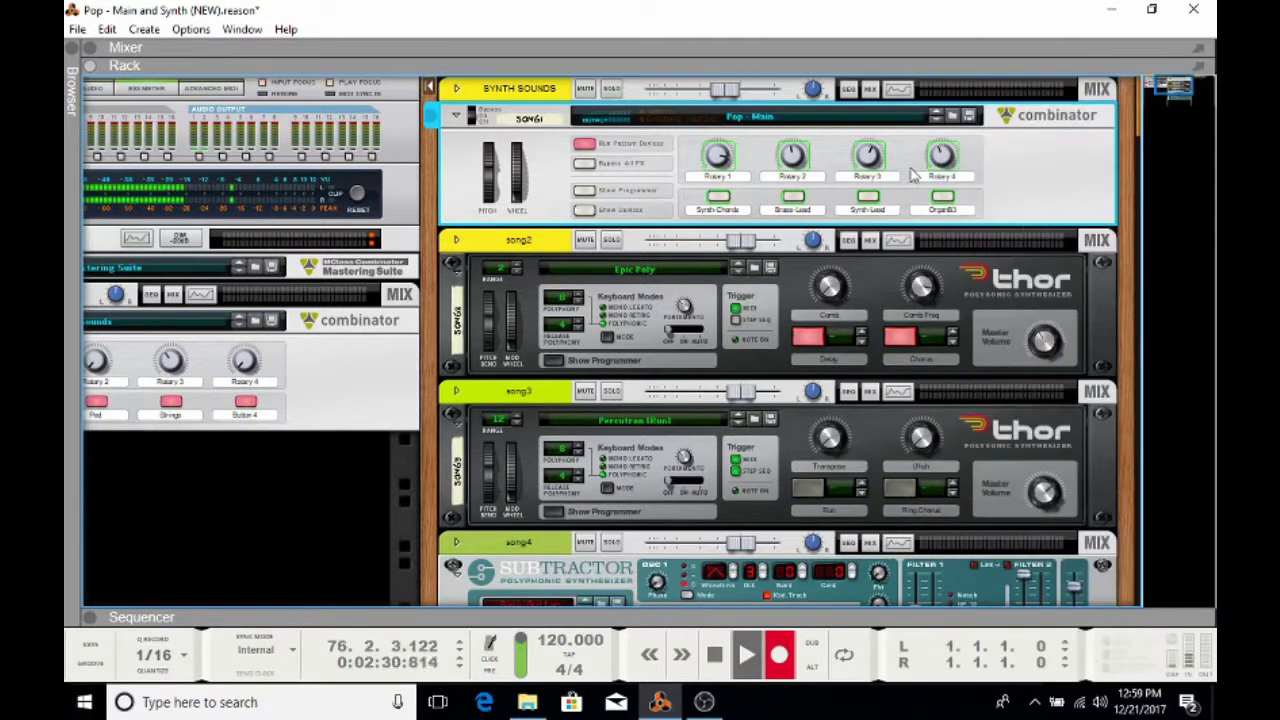
- Step through the song2, song3 and song4 devices, back to Synth Sounds, and bring Audio Track 1 into view
{"action": "left_click", "coordinate": [1088, 285]}
{"action": "left_click", "coordinate": [1100, 487]}
{"action": "left_click", "coordinate": [1106, 577]}
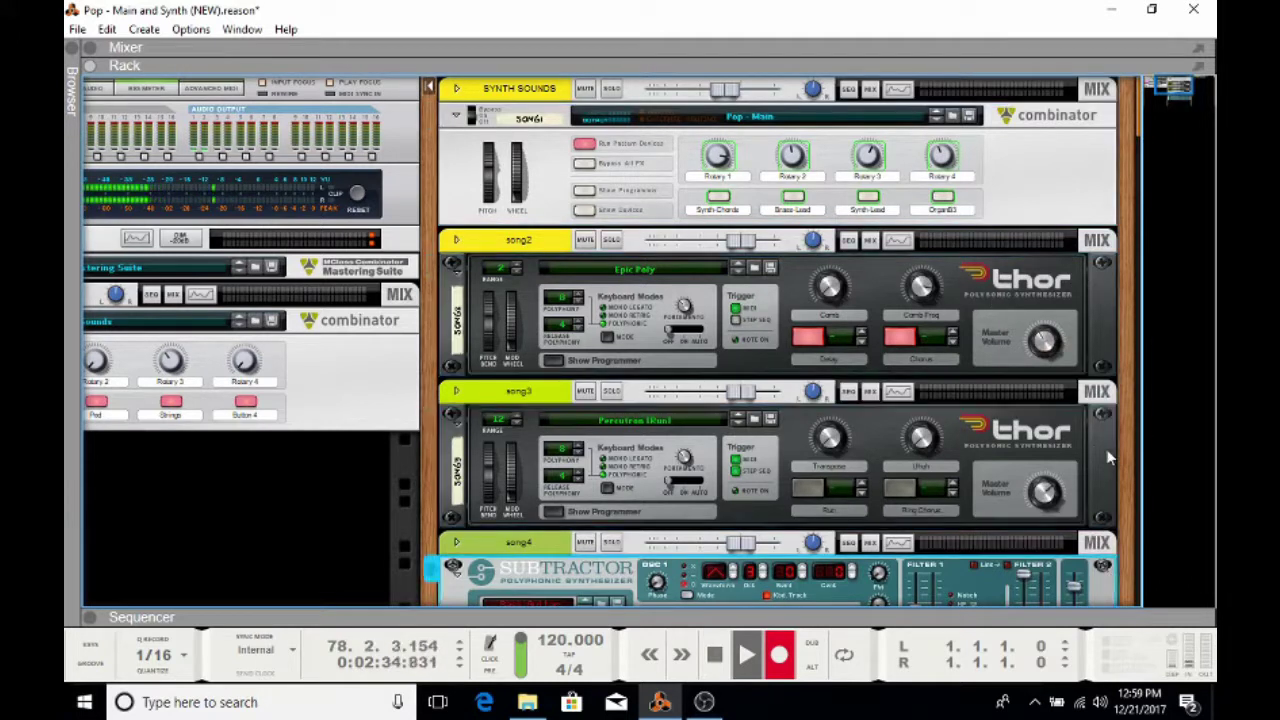
{"action": "left_click", "coordinate": [1112, 459]}
{"action": "left_click", "coordinate": [1112, 345]}
{"action": "left_click", "coordinate": [1072, 185]}
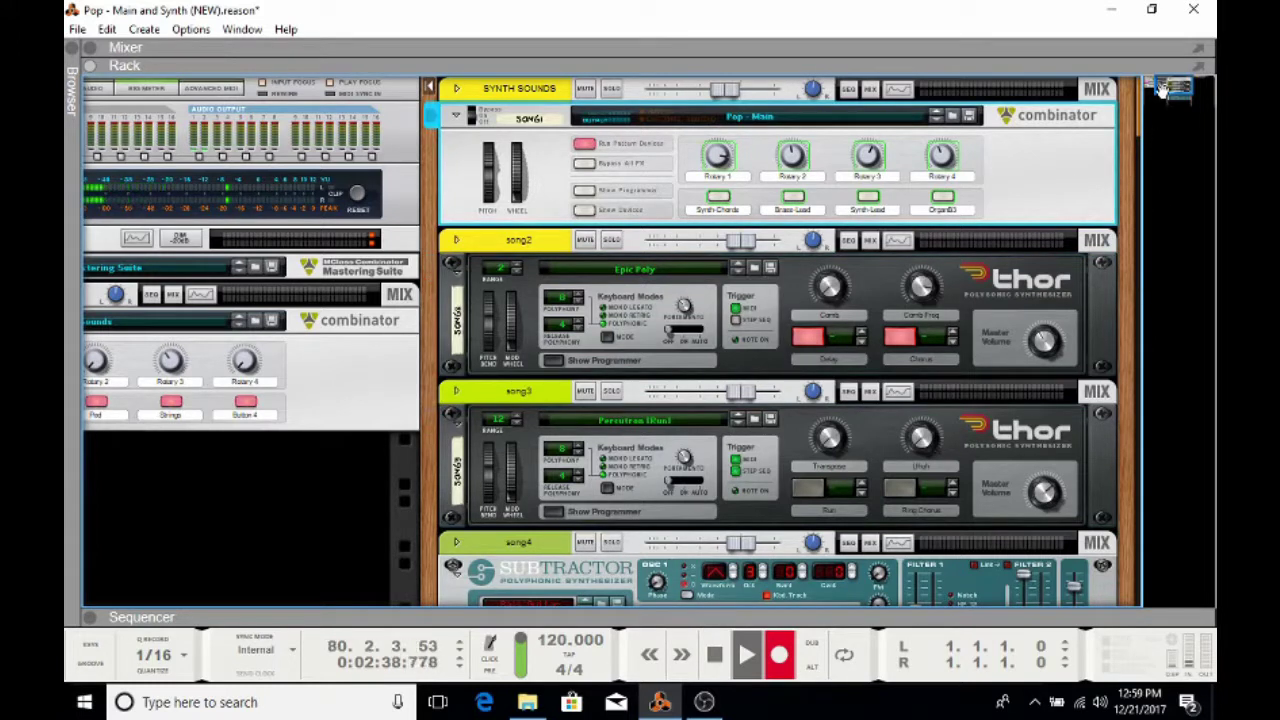
{"action": "left_click_drag", "start_coordinate": [1163, 88], "coordinate": [1177, 88]}
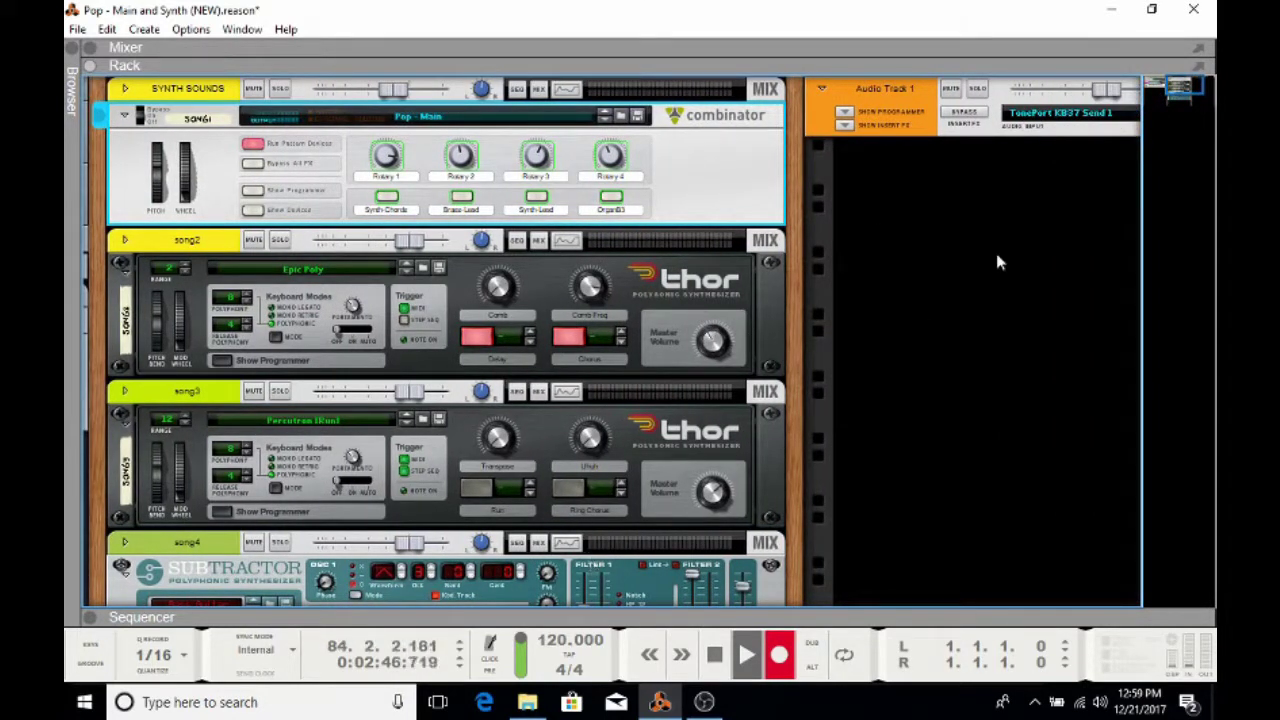
- Shift the rack view and raise the divider so the sequencer lists MAIN SOUNDS, song1–song4 and Audio Track 1
{"action": "left_click_drag", "start_coordinate": [1180, 90], "coordinate": [1173, 88]}
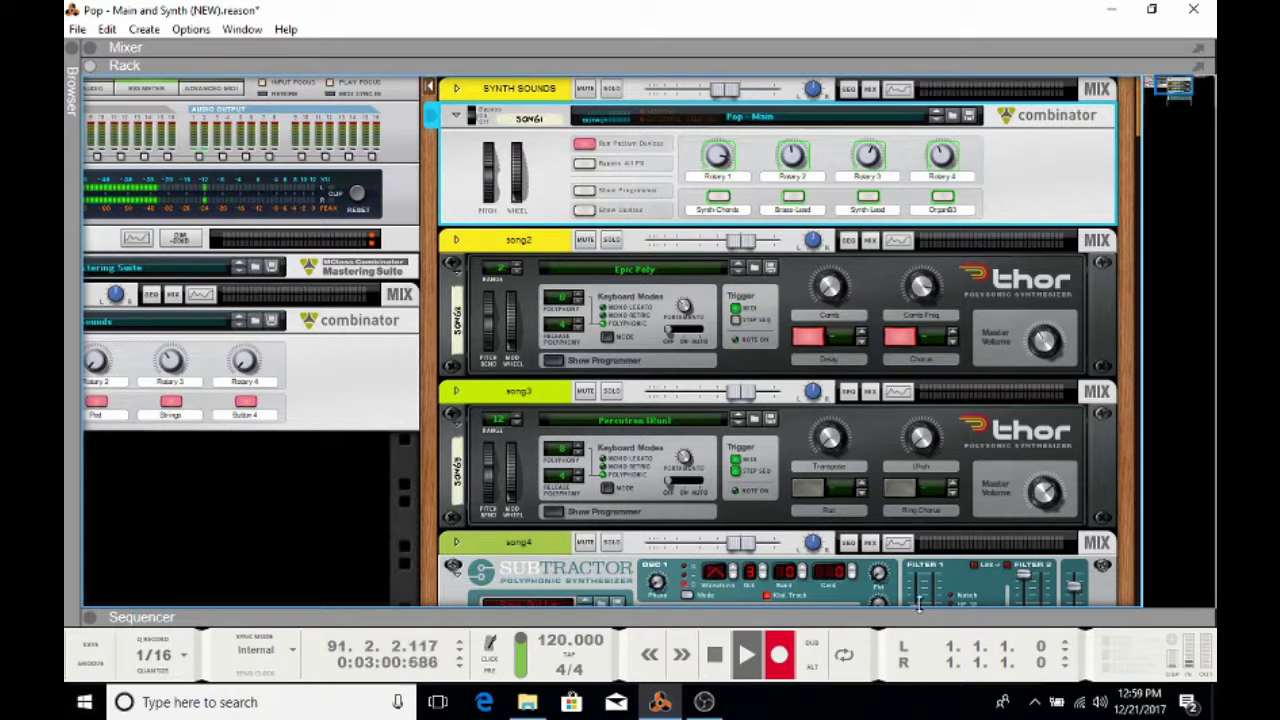
{"action": "left_click_drag", "start_coordinate": [916, 617], "coordinate": [900, 254]}
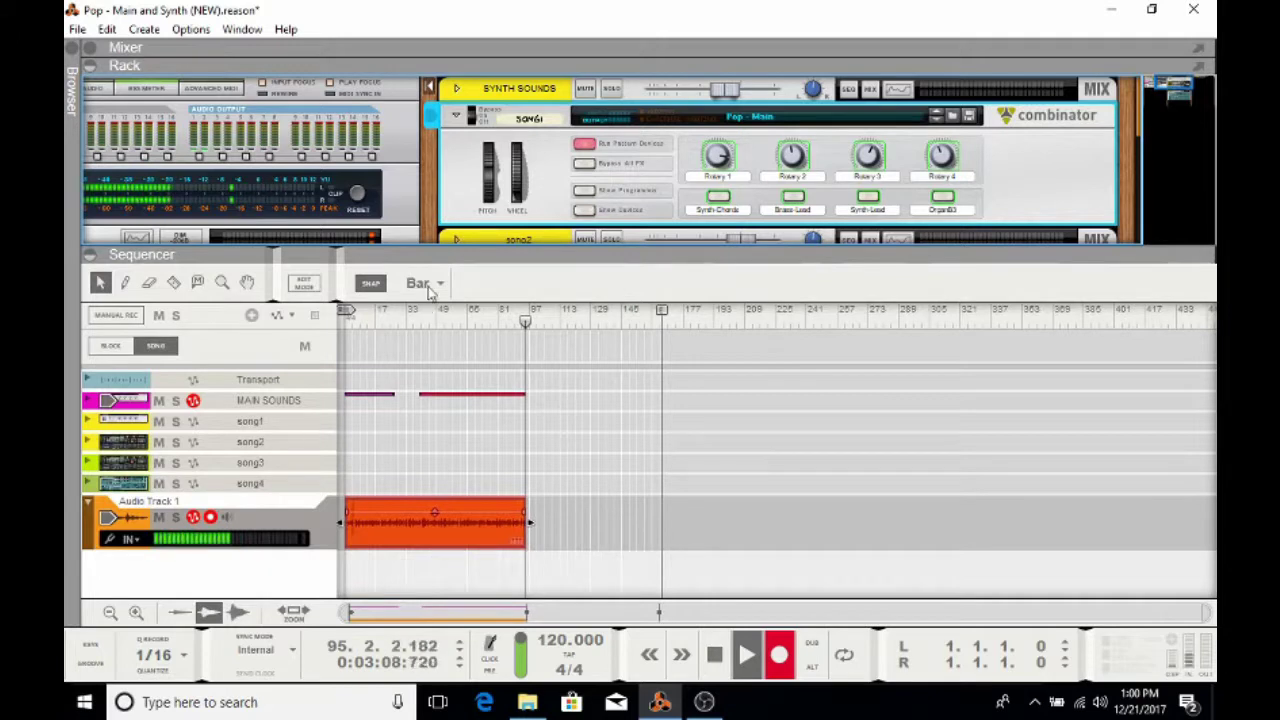
- Lower the Rack/Sequencer divider so the rack shows the whole song2 strip over a smaller sequencer
{"action": "left_click_drag", "start_coordinate": [437, 250], "coordinate": [437, 265]}
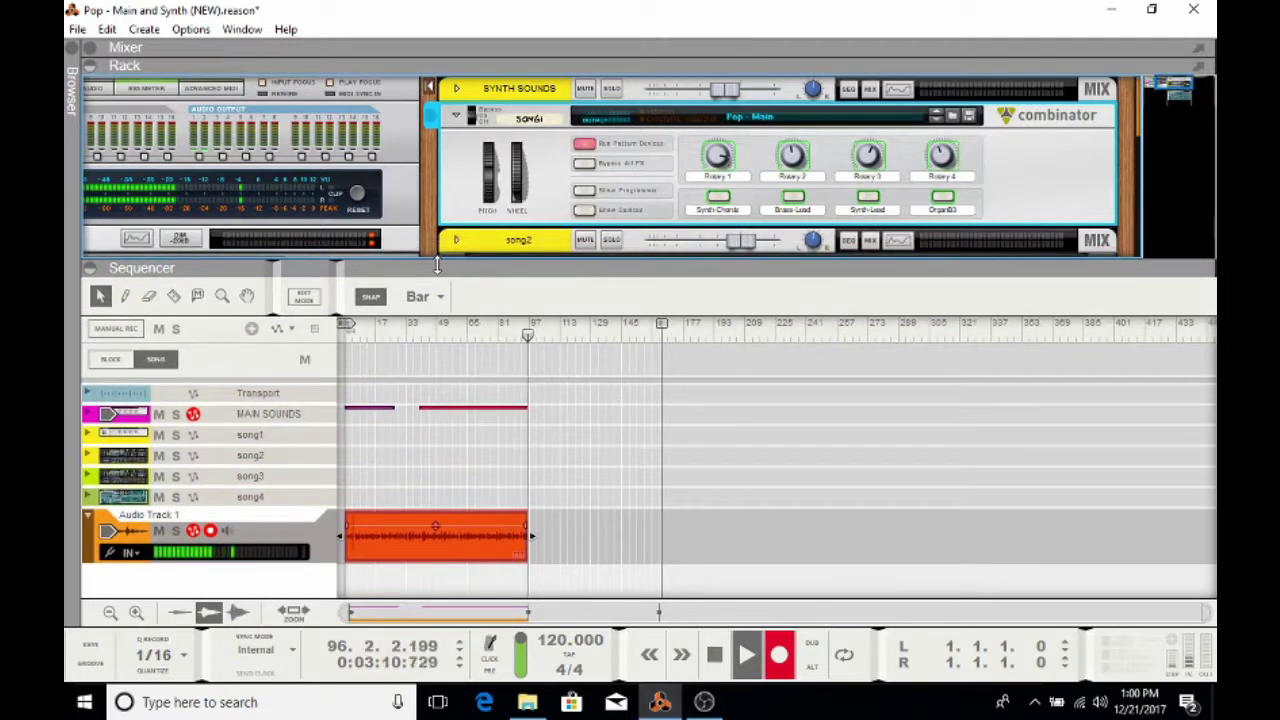
{"action": "left_click_drag", "start_coordinate": [437, 265], "coordinate": [432, 319]}
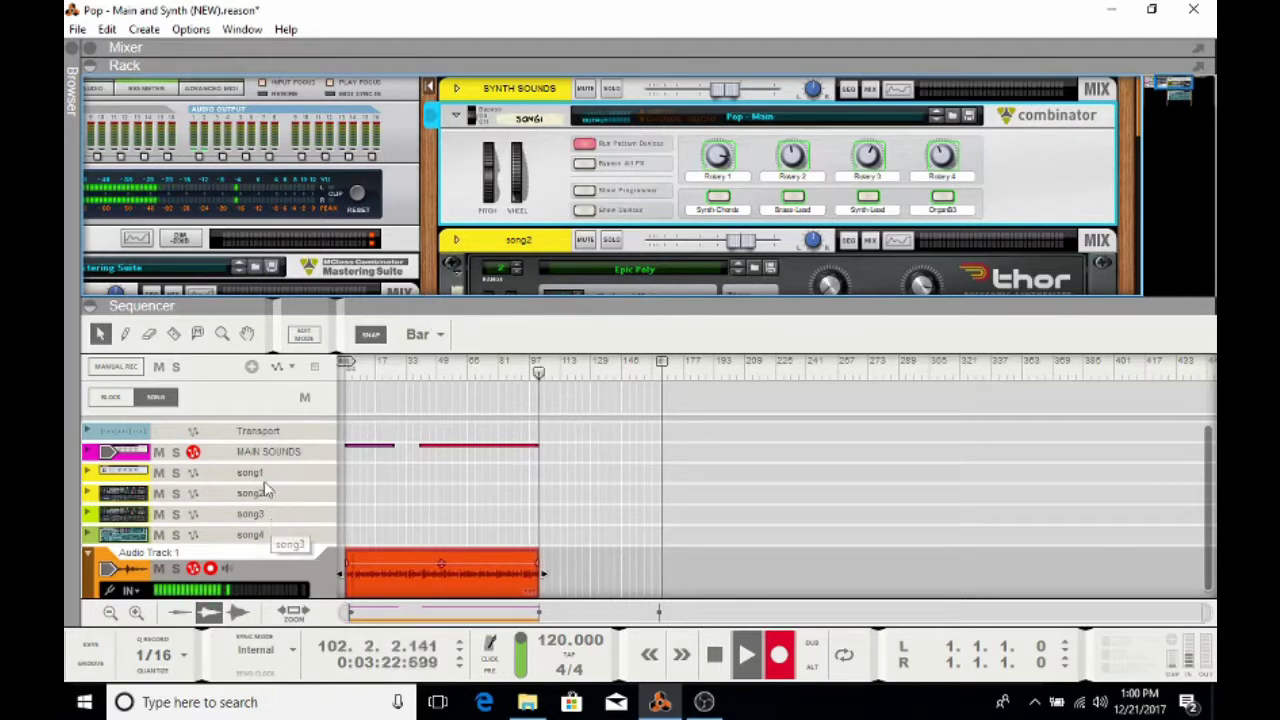
{"action": "left_click_drag", "start_coordinate": [482, 300], "coordinate": [474, 430]}
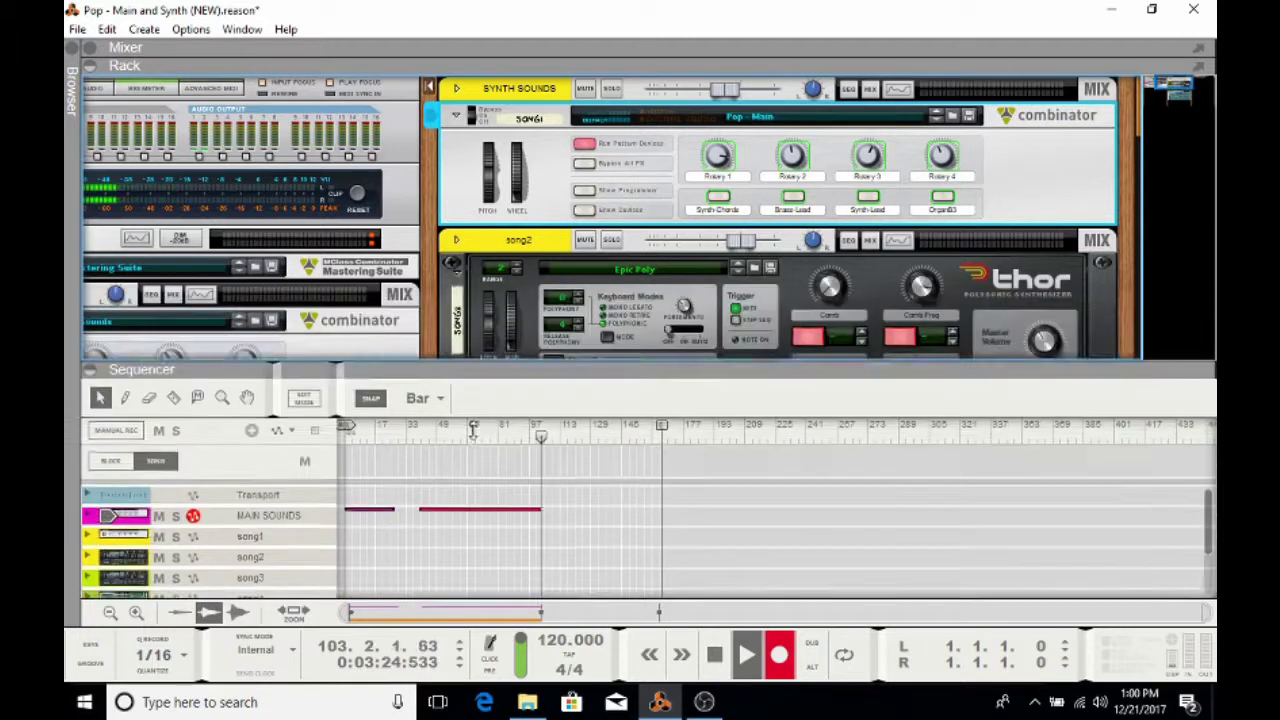
- Scroll the rack down to the song4 Subtractor
{"action": "scroll", "coordinate": [466, 336], "scroll_direction": "down", "scroll_amount": 2}
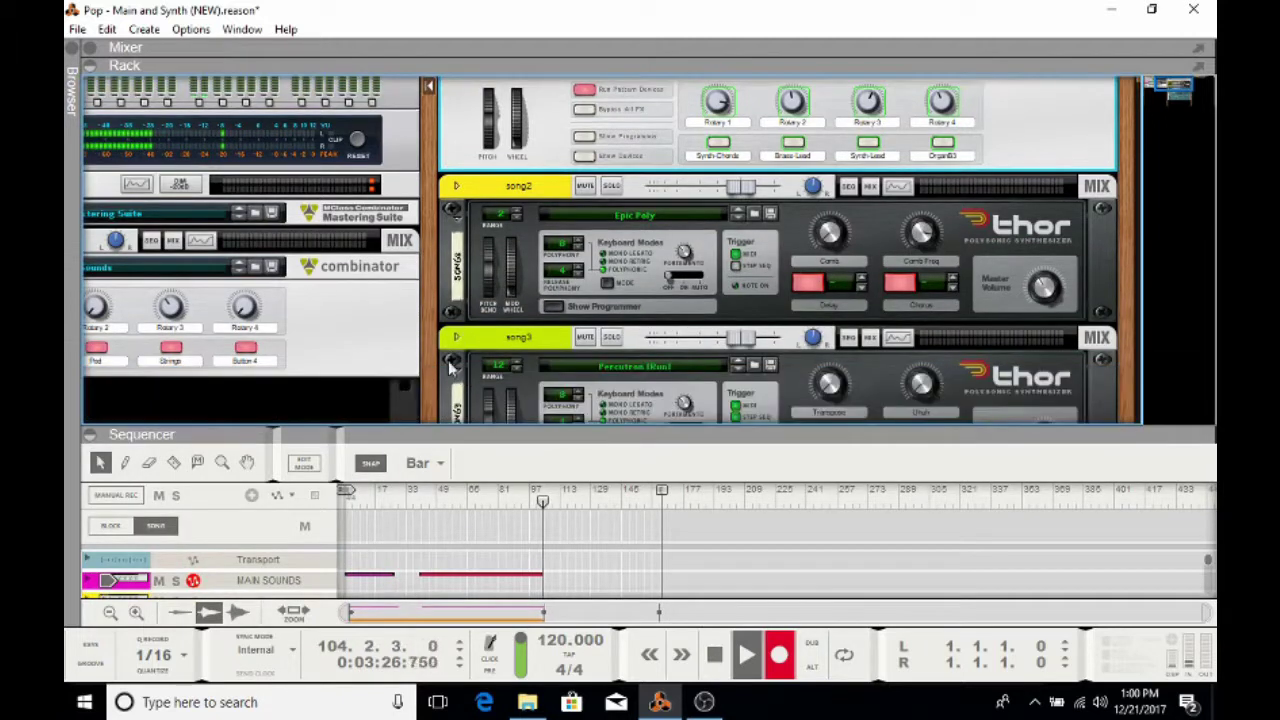
{"action": "scroll", "coordinate": [458, 308], "scroll_direction": "down", "scroll_amount": 2}
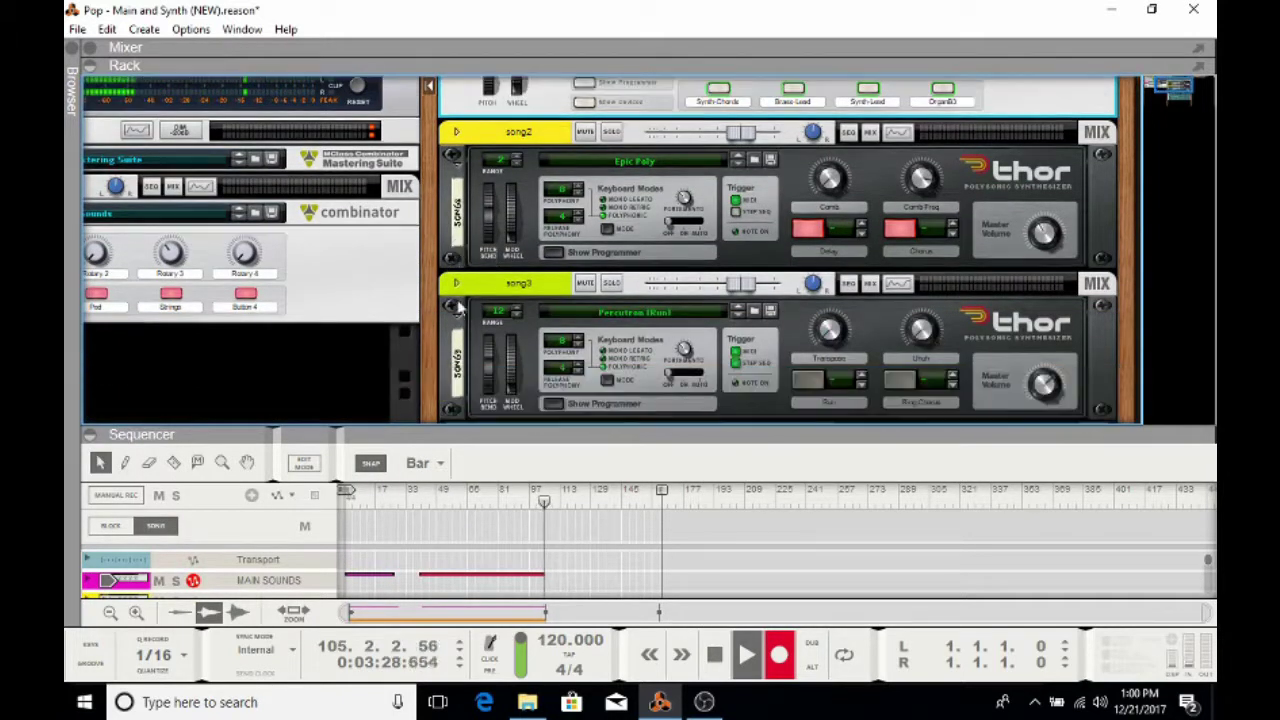
{"action": "scroll", "coordinate": [462, 370], "scroll_direction": "down", "scroll_amount": 4}
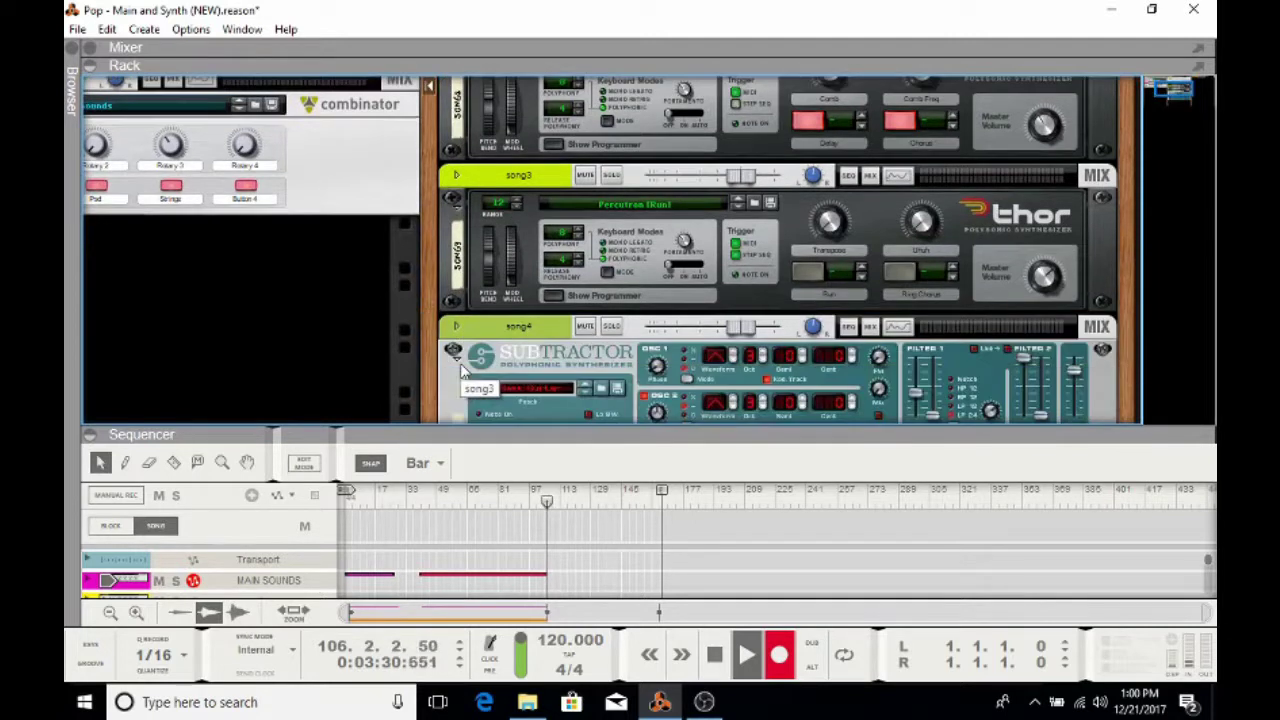
{"action": "scroll", "coordinate": [463, 372], "scroll_direction": "down", "scroll_amount": 4}
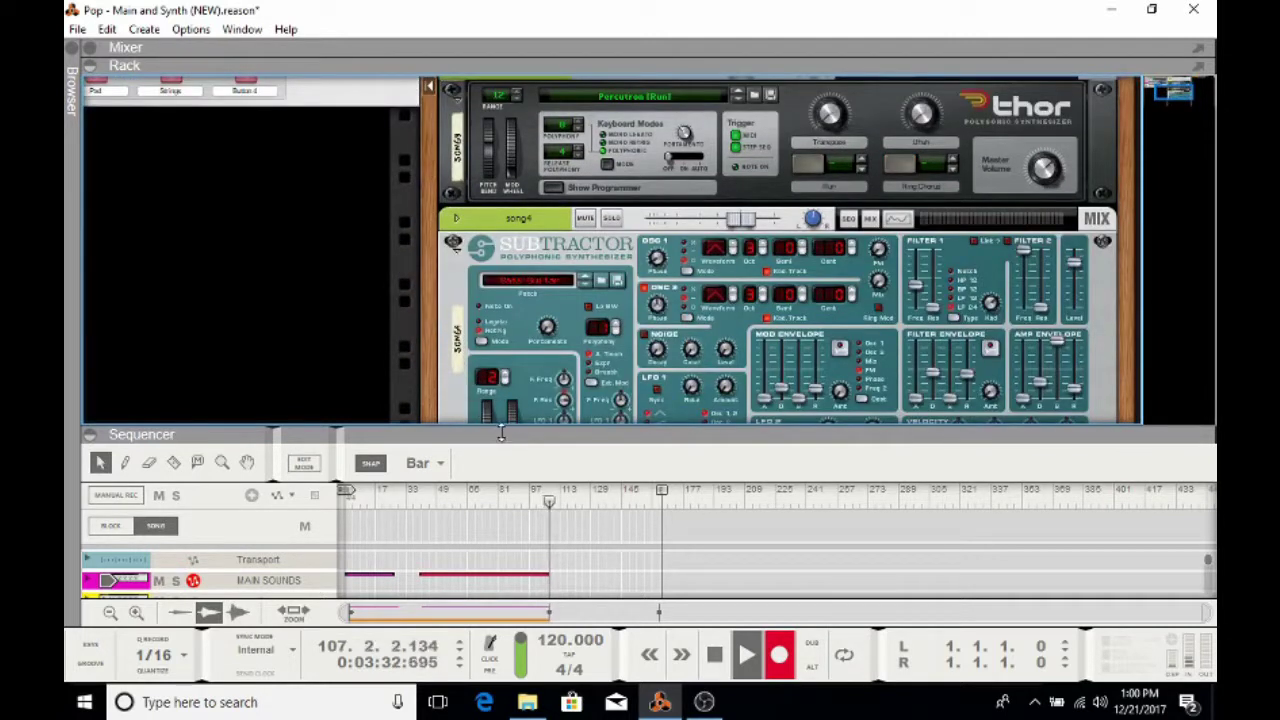
{"action": "left_click_drag", "start_coordinate": [500, 437], "coordinate": [577, 248]}
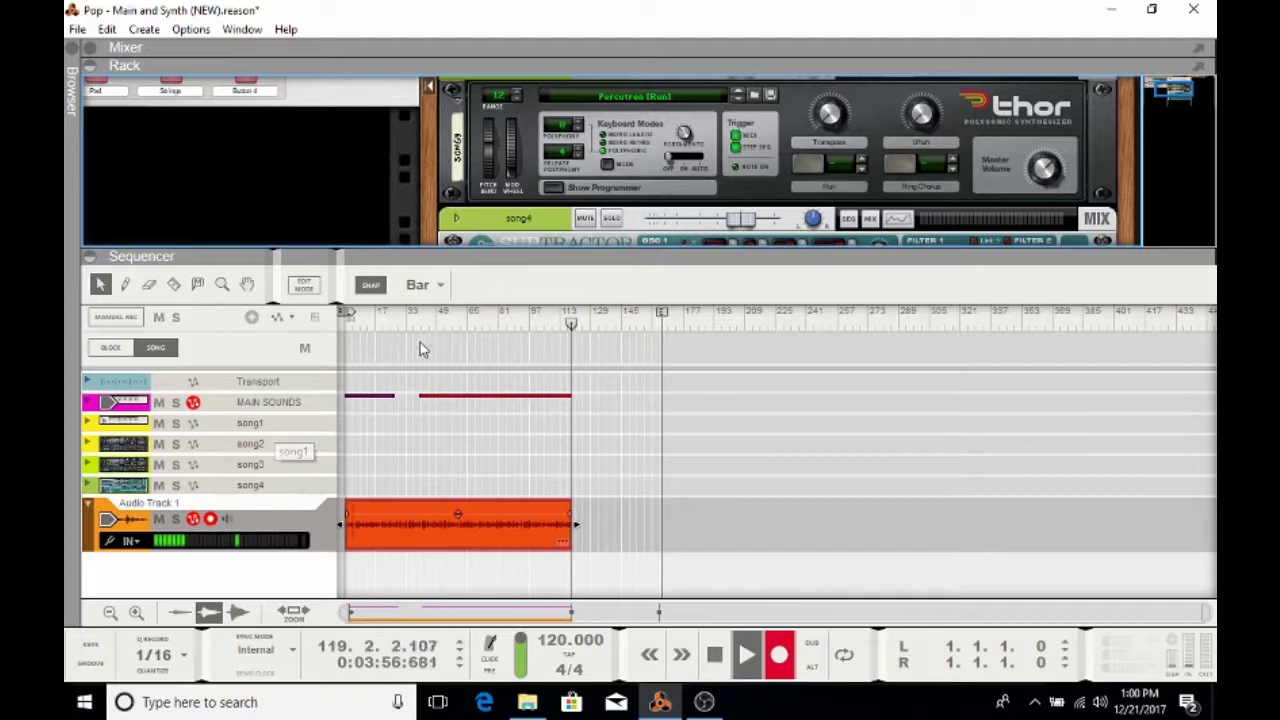
- Enlarge the rack for the Subtractor, scroll back up, then enlarge the sequencer to list every track including Audio Track 1
{"action": "left_click_drag", "start_coordinate": [448, 258], "coordinate": [470, 392]}
{"action": "scroll", "coordinate": [621, 297], "scroll_direction": "up", "scroll_amount": 5}
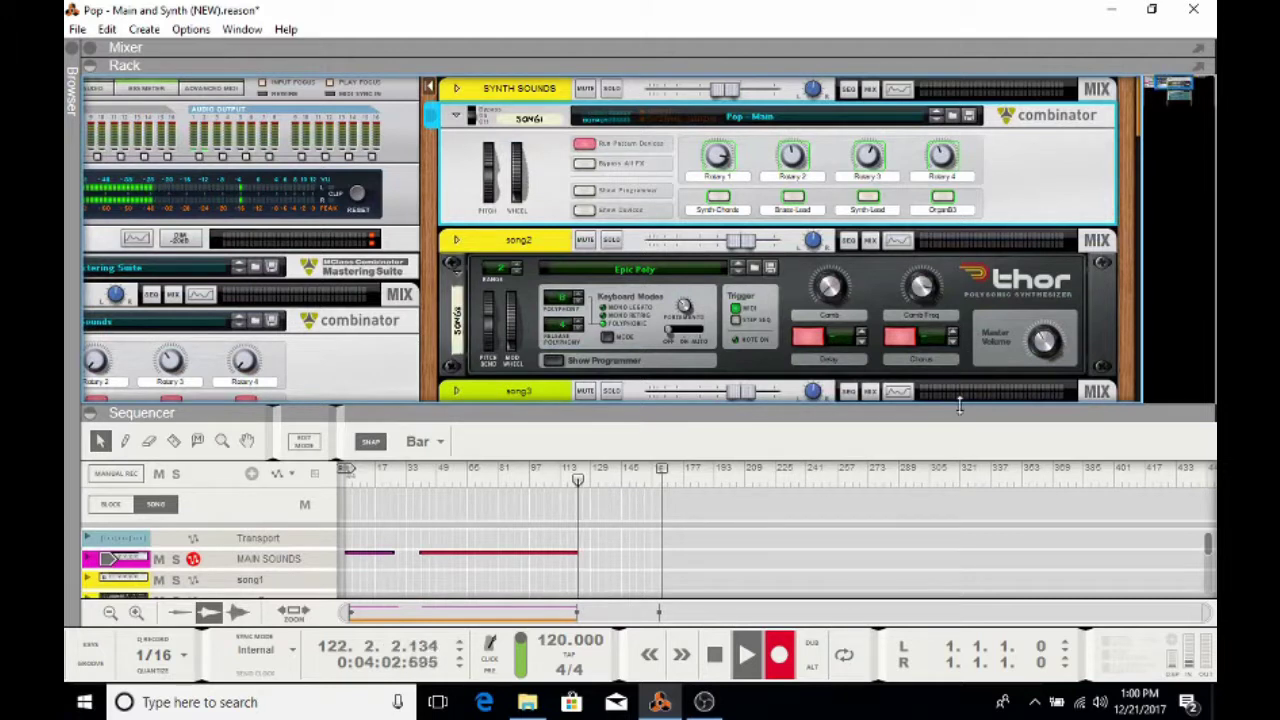
{"action": "left_click_drag", "start_coordinate": [962, 404], "coordinate": [970, 155]}
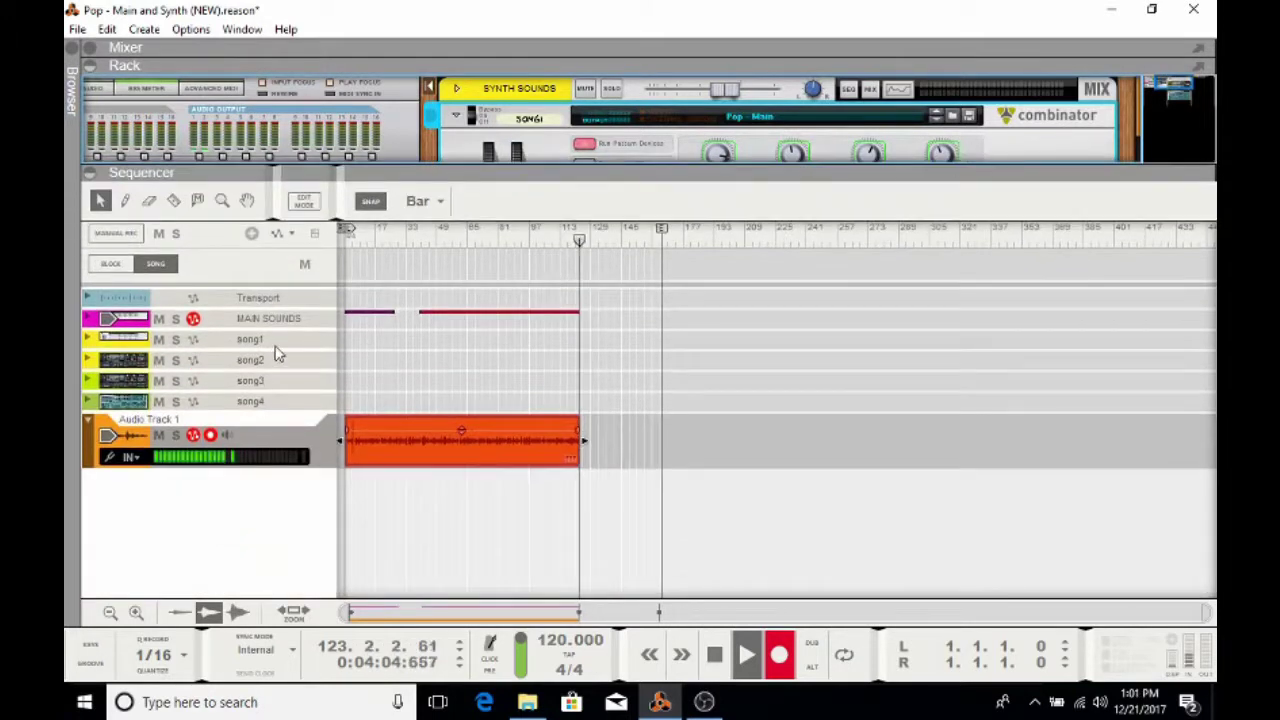